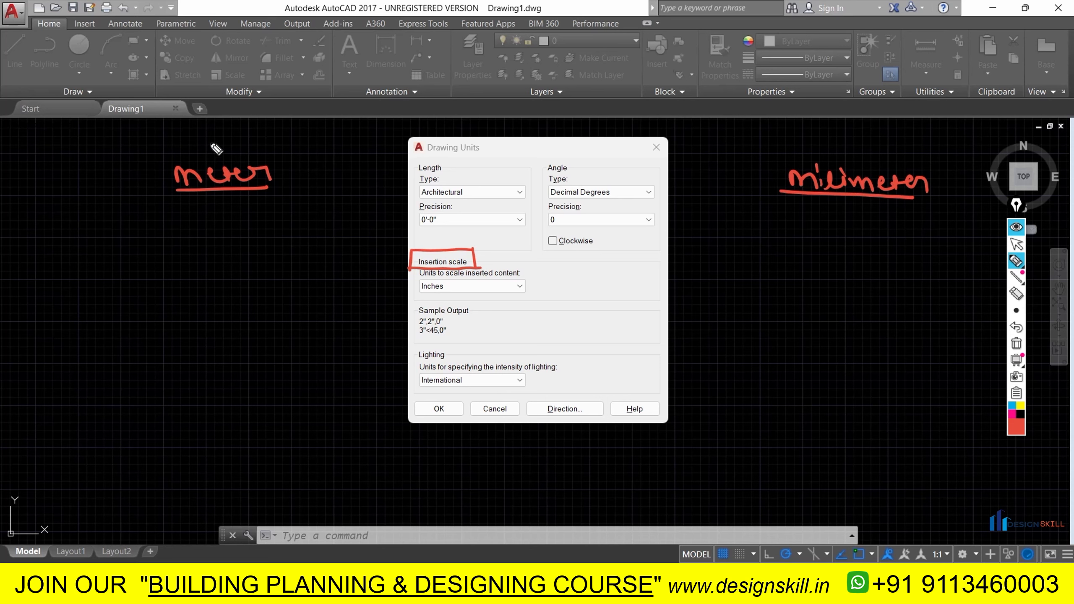
- Handwrite a short note above the meter heading and the words "Block Drawing" beneath the millimeter heading with the annotation pen
mouse_move(209, 137)
left_mouse_down()
mouse_move(211, 151)
mouse_move(269, 146)
left_mouse_up()
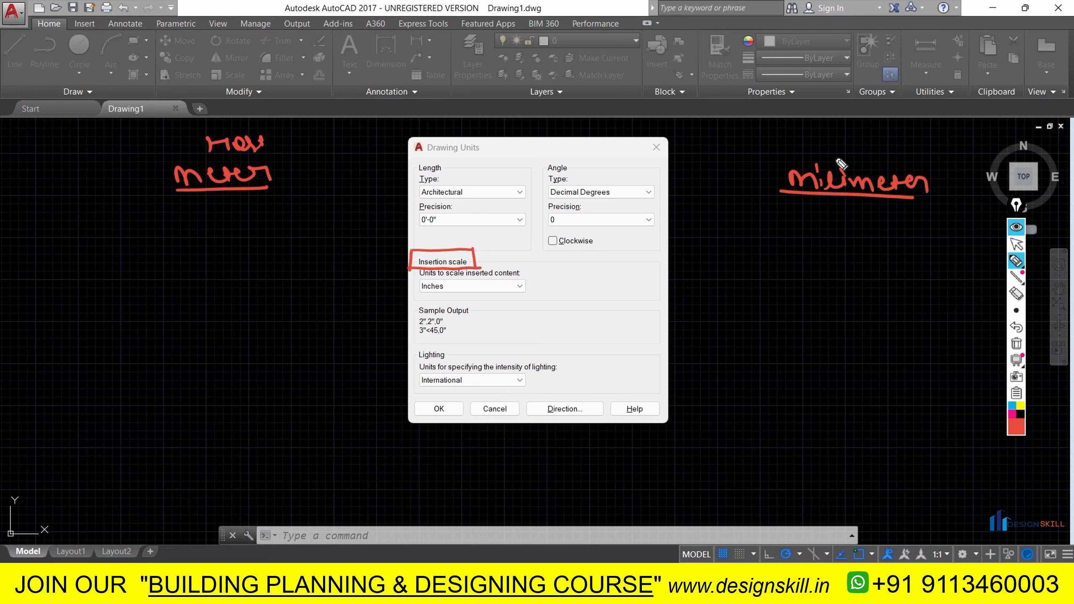
left_click_drag(850, 201, 848, 215)
left_click_drag(859, 211, 858, 217)
mouse_move(808, 220)
left_mouse_down()
mouse_move(824, 241)
mouse_move(897, 240)
left_mouse_up()
mouse_move(818, 278)
left_mouse_down()
mouse_move(922, 275)
mouse_move(940, 288)
left_mouse_up()
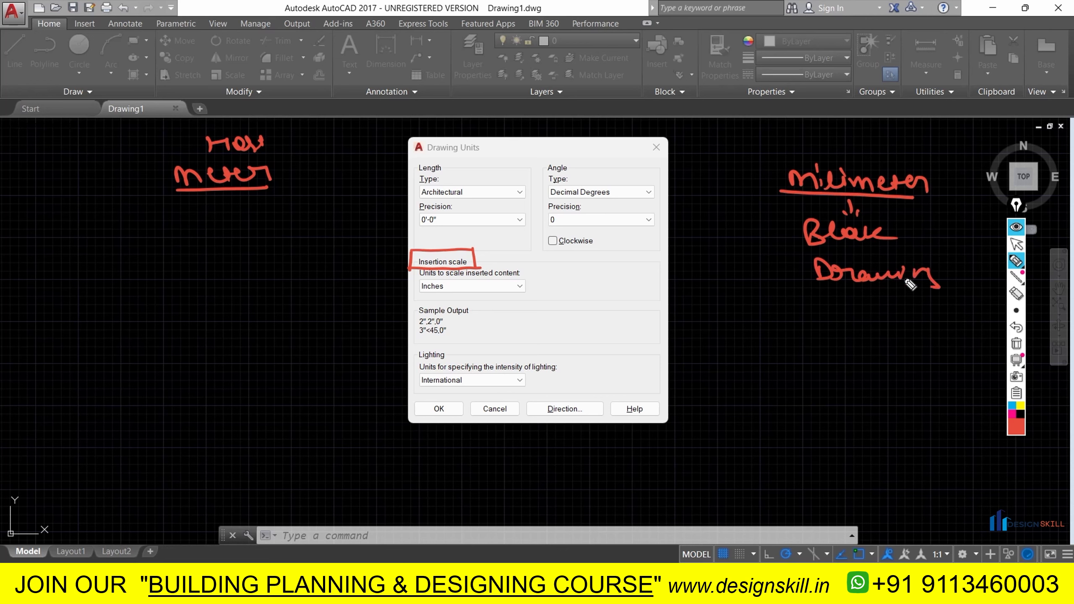
- Draw a curved arrow from the millimeter heading to the meter heading and put a check mark beside each
mouse_move(819, 155)
left_mouse_down()
mouse_move(719, 101)
mouse_move(388, 114)
mouse_move(332, 183)
mouse_move(360, 164)
left_mouse_up()
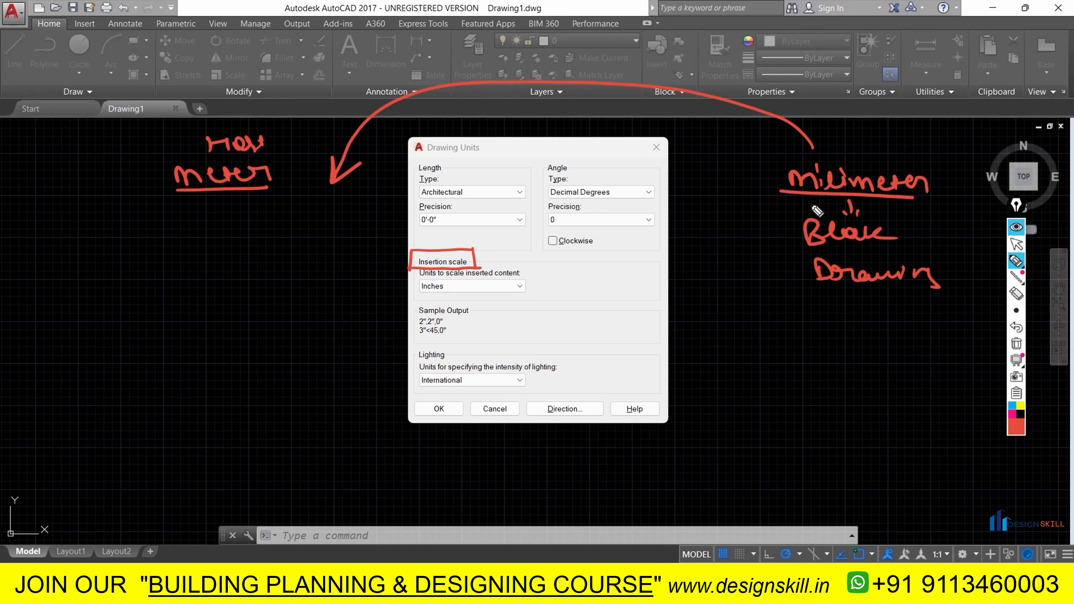
left_click_drag(276, 165, 313, 163)
left_click_drag(929, 188, 965, 173)
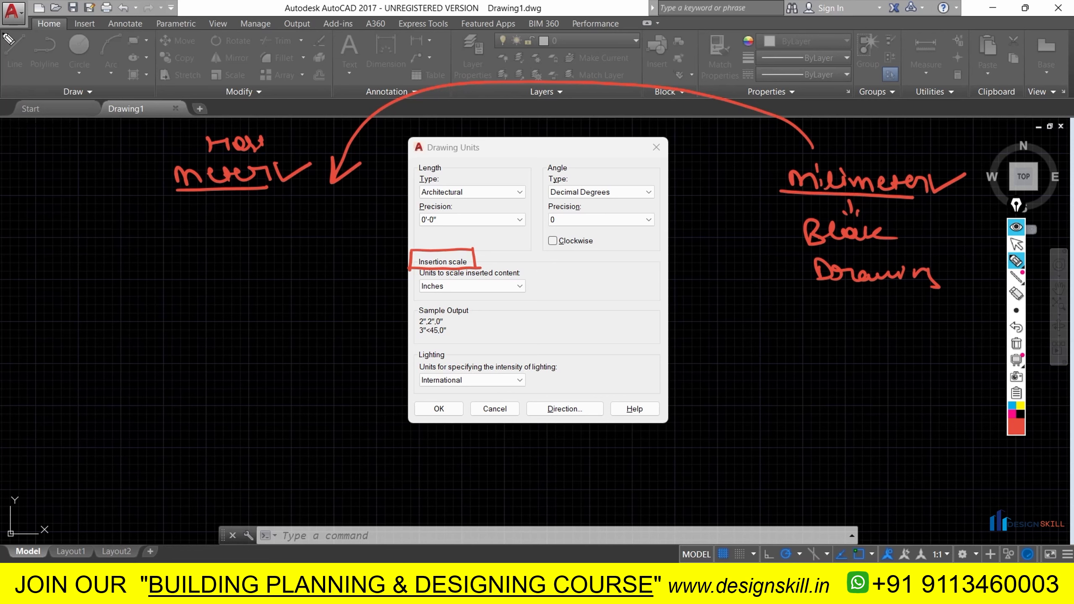
- Set the insertion scale units to Meters
left_click(1016, 244)
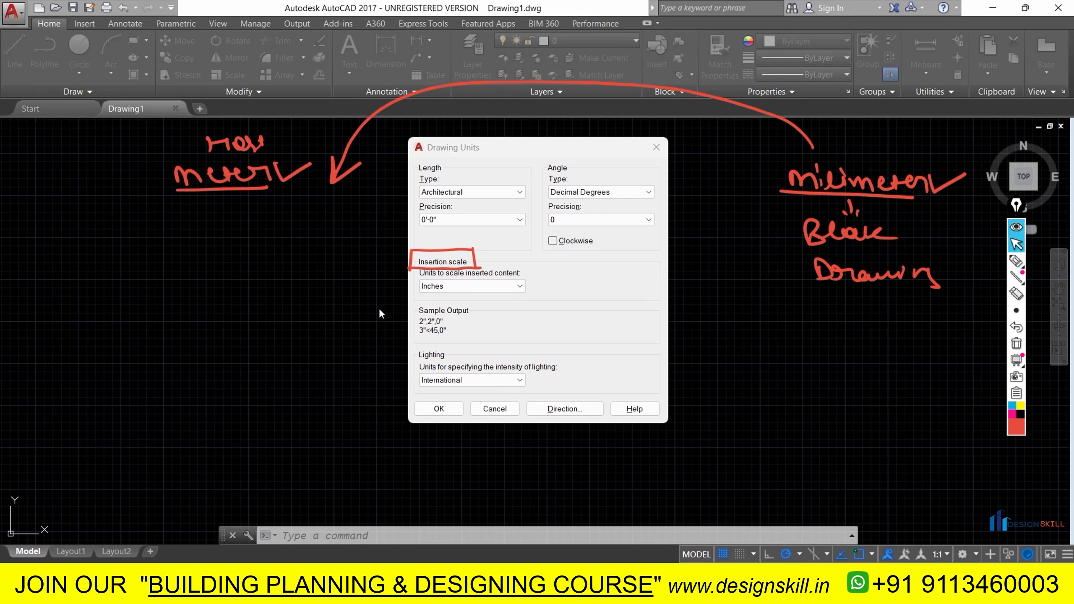
left_click(438, 288)
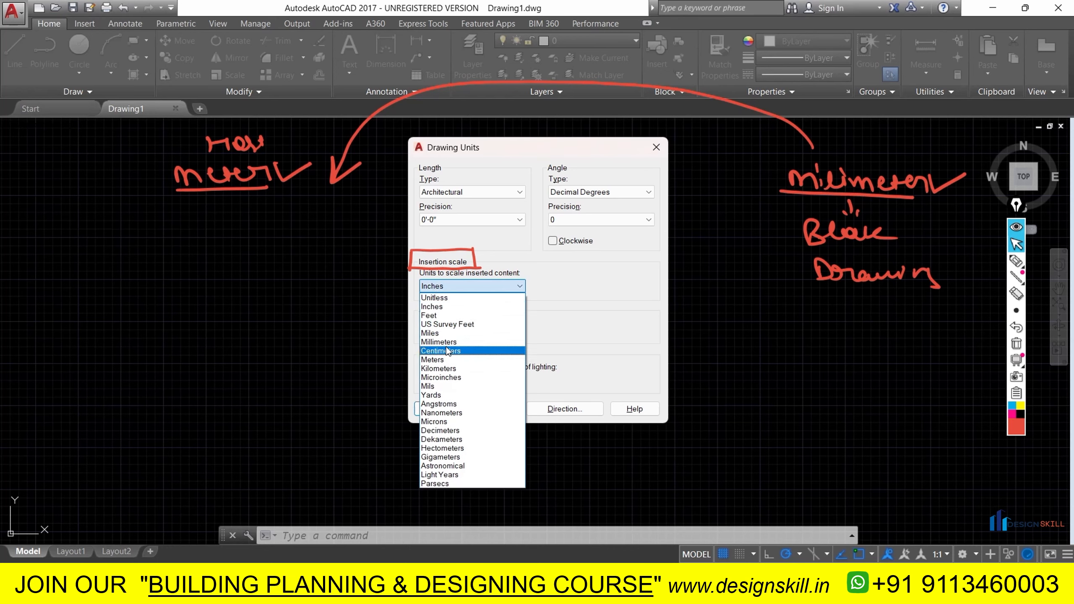
left_click(450, 363)
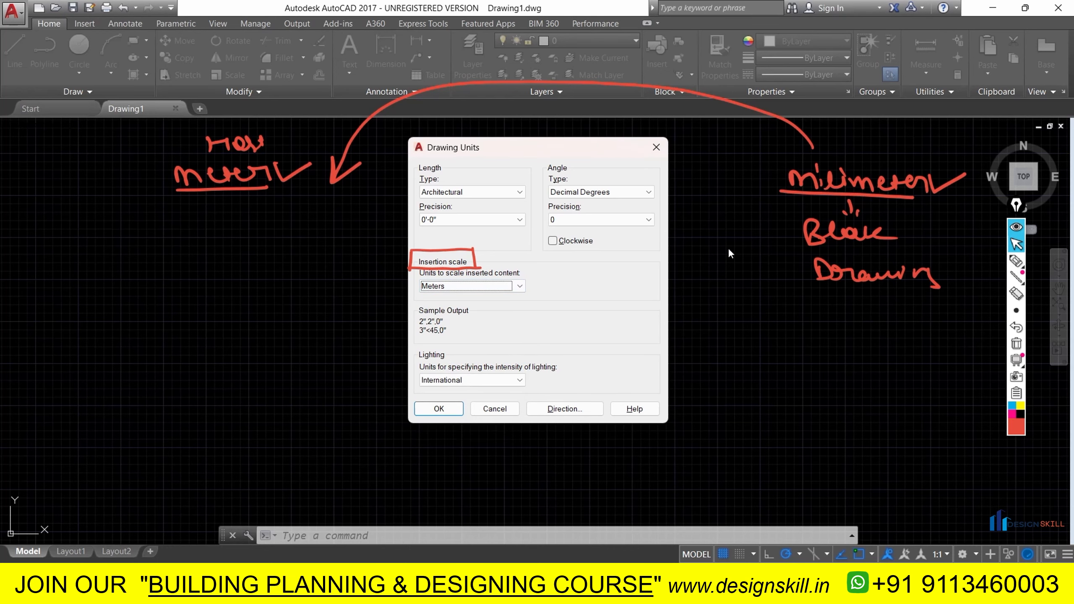
- Add a check mark below the block drawing note, and handwrite "Feet" under meter and "Inches" under the check mark
left_click(1017, 261)
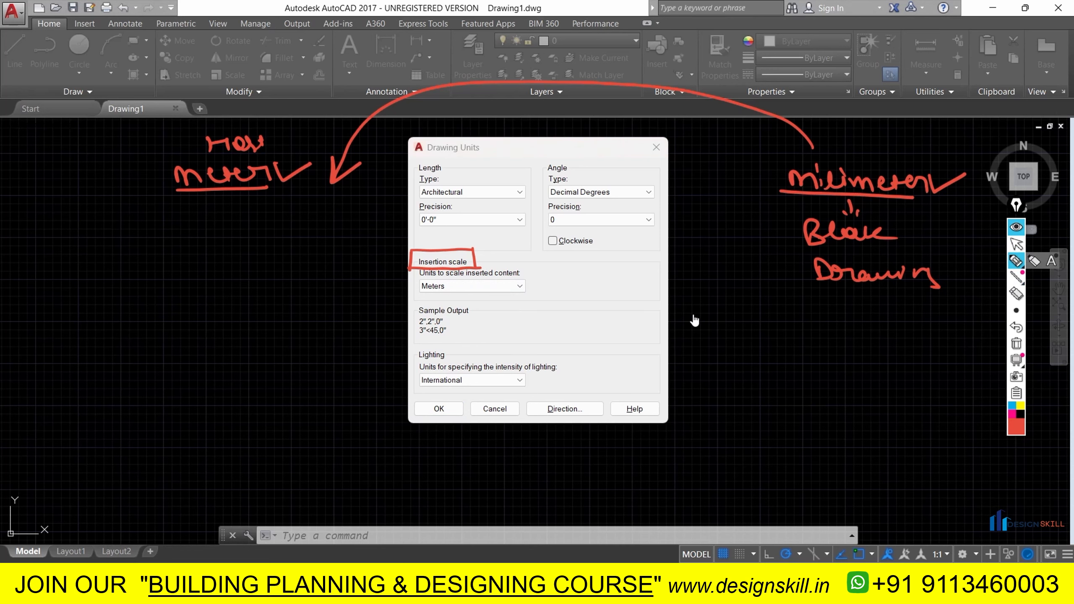
mouse_move(840, 299)
left_mouse_down()
mouse_move(867, 304)
mouse_move(899, 291)
left_mouse_up()
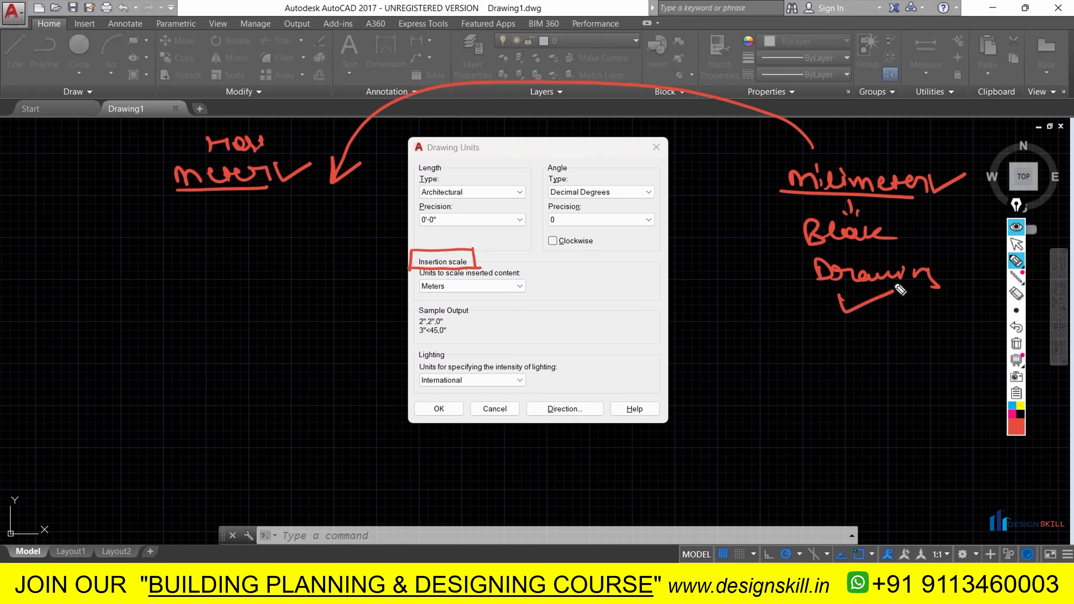
left_click(1017, 246)
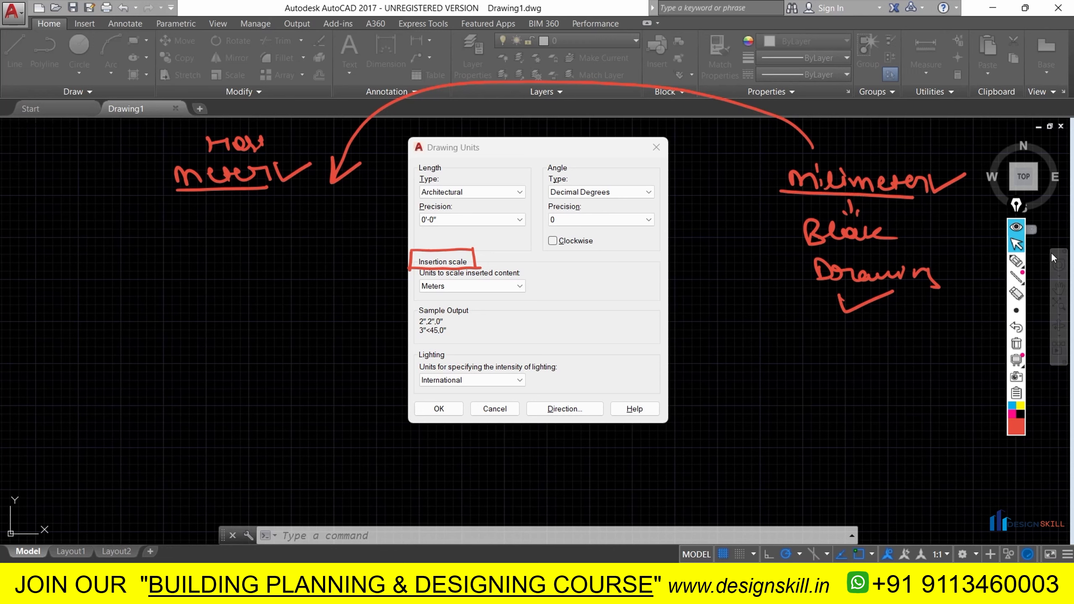
left_click(1017, 263)
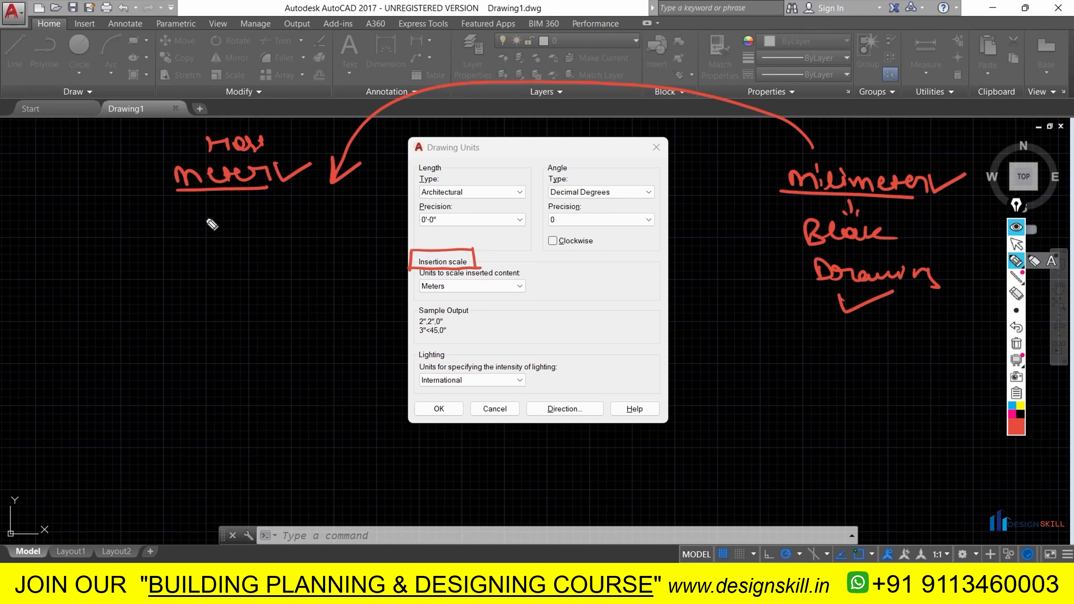
mouse_move(200, 210)
left_mouse_down()
mouse_move(232, 224)
mouse_move(248, 216)
left_mouse_up()
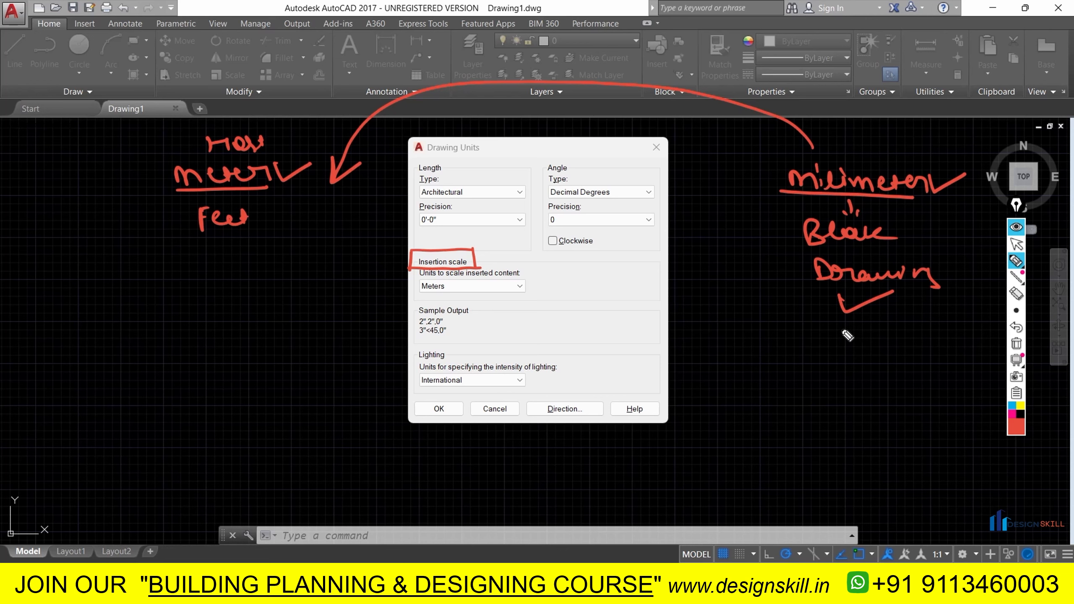
mouse_move(825, 326)
left_mouse_down()
mouse_move(858, 340)
mouse_move(930, 339)
mouse_move(919, 347)
left_mouse_up()
- Set the insertion scale units to Feet
left_click(1017, 245)
left_click(479, 287)
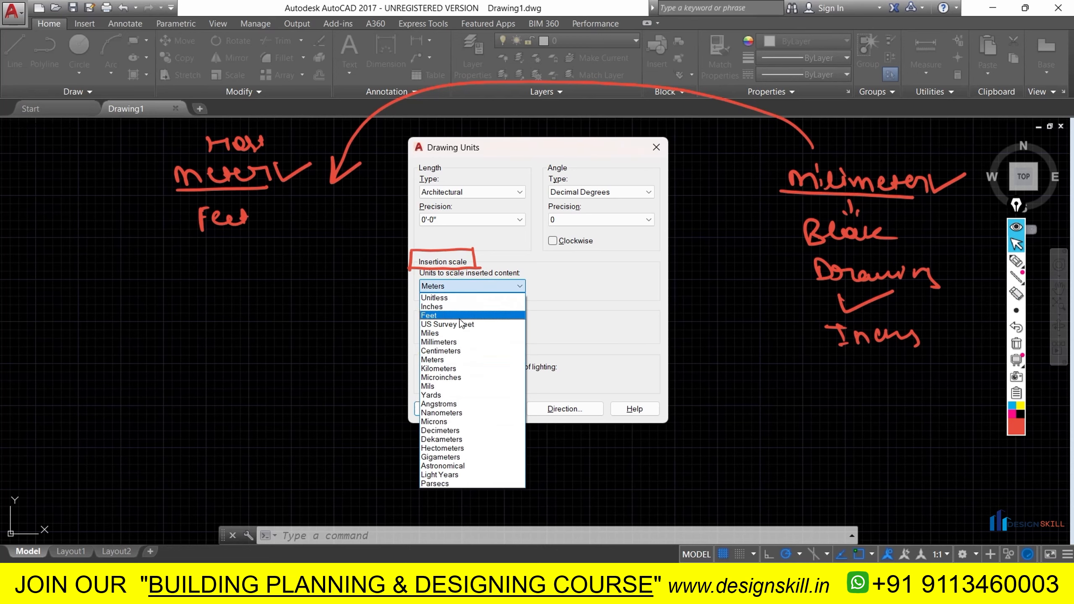
left_click(458, 313)
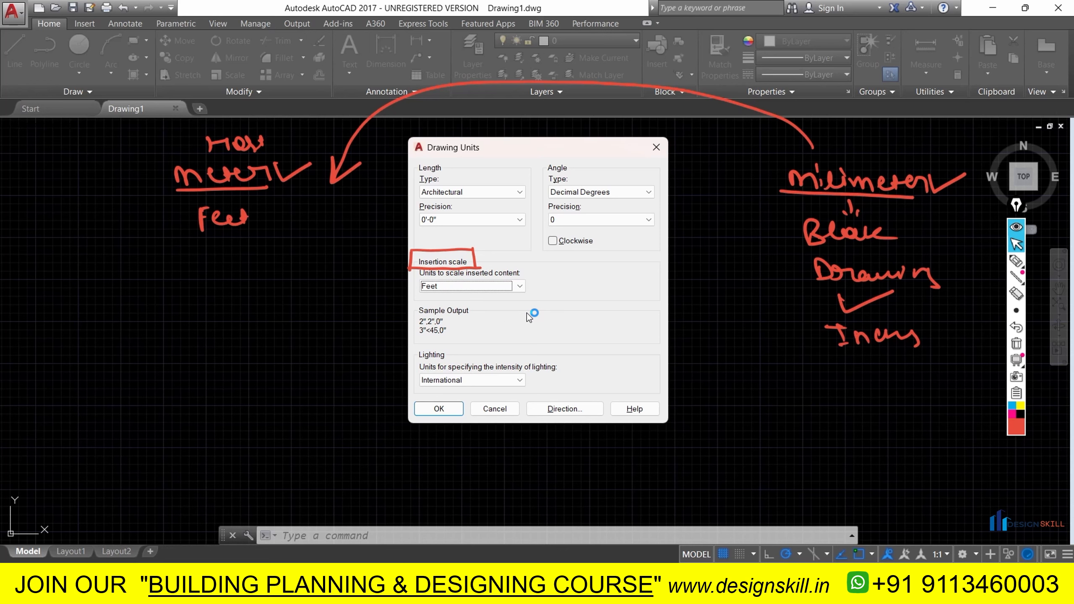
- Handwrite "Inches" below the meter and feet notes, and "Feet" at the end of the millimeter notes
left_click(1016, 261)
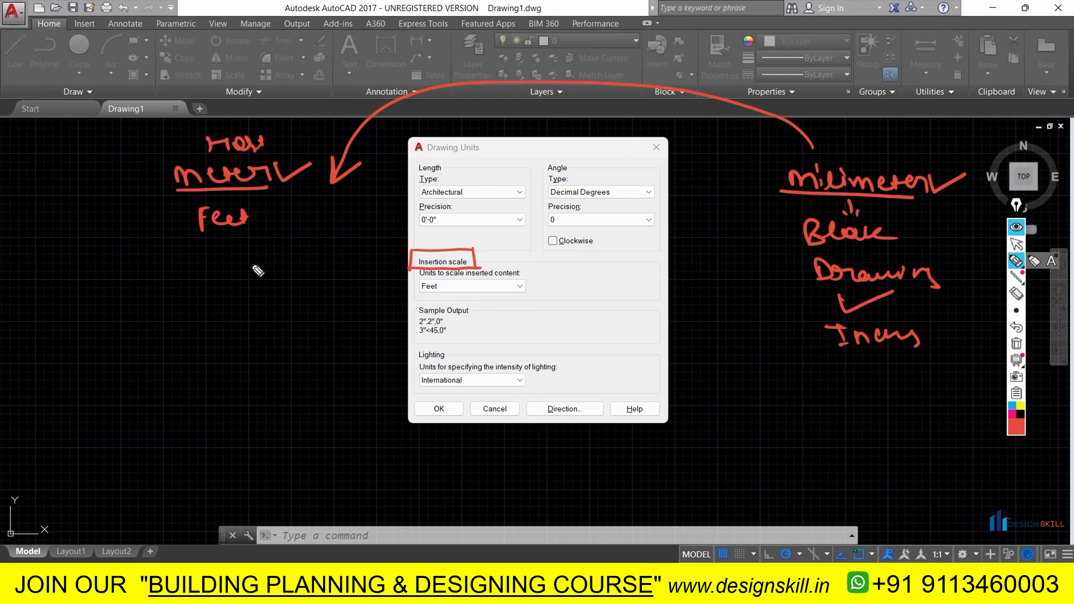
mouse_move(193, 254)
left_mouse_down()
mouse_move(216, 271)
mouse_move(304, 253)
left_mouse_up()
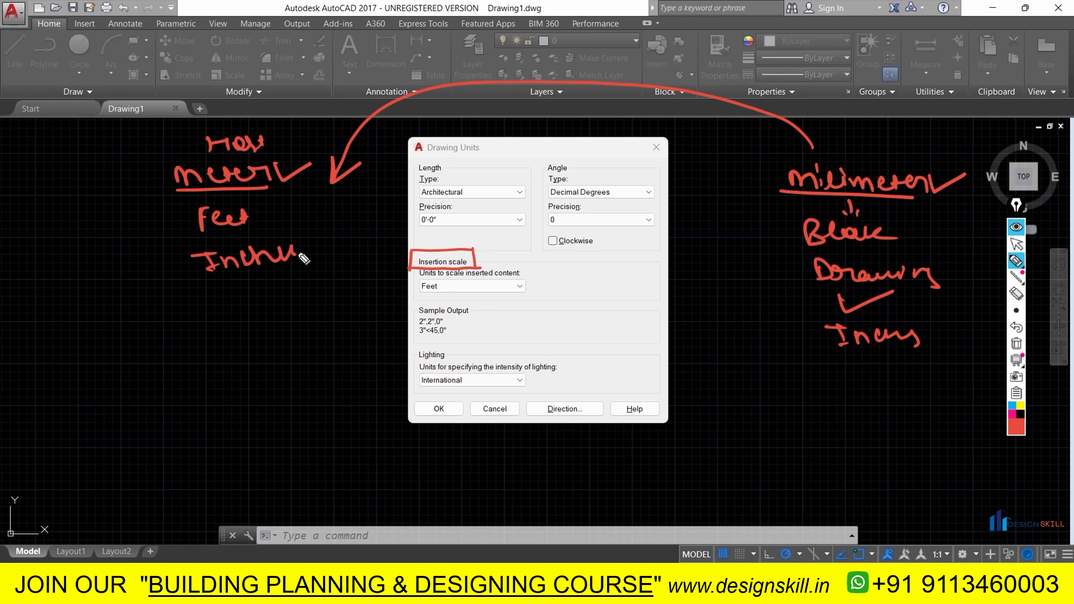
left_click_drag(845, 382, 892, 384)
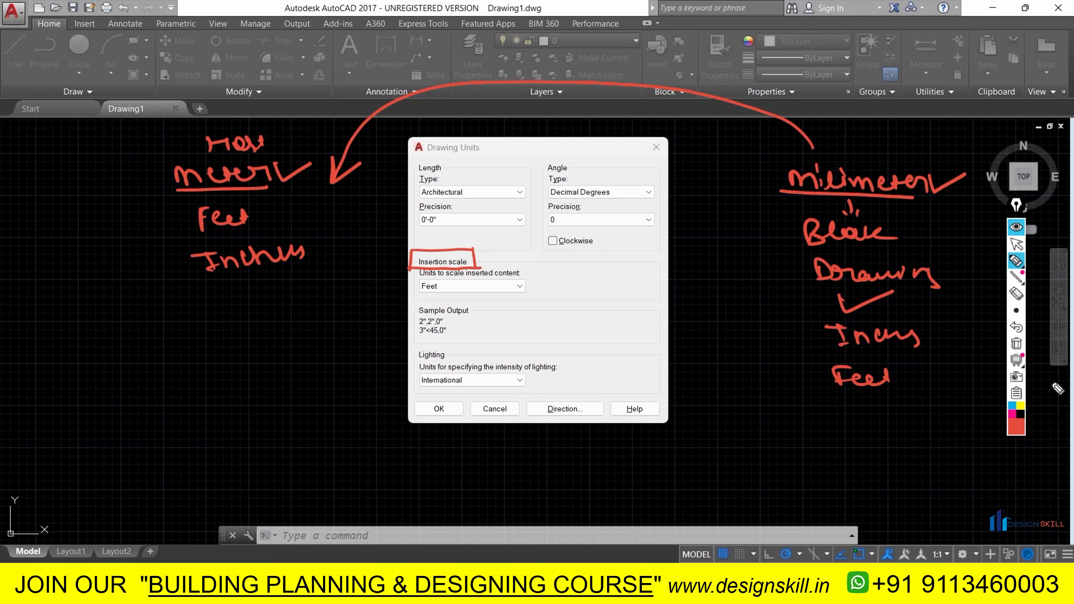
- Set the insertion scale units to Inches
left_click(1017, 245)
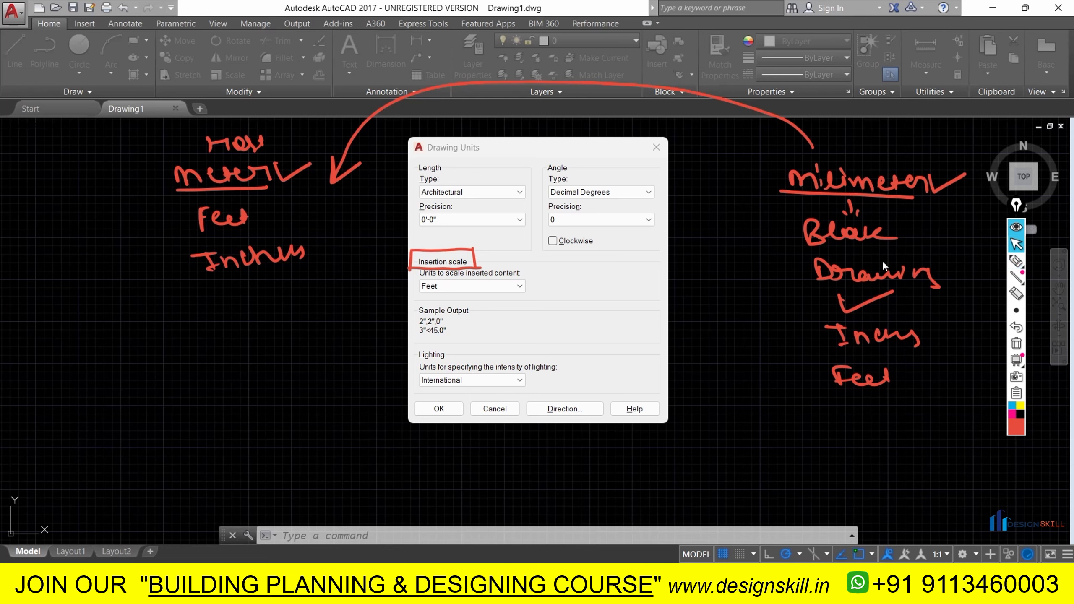
left_click(452, 286)
left_click(450, 307)
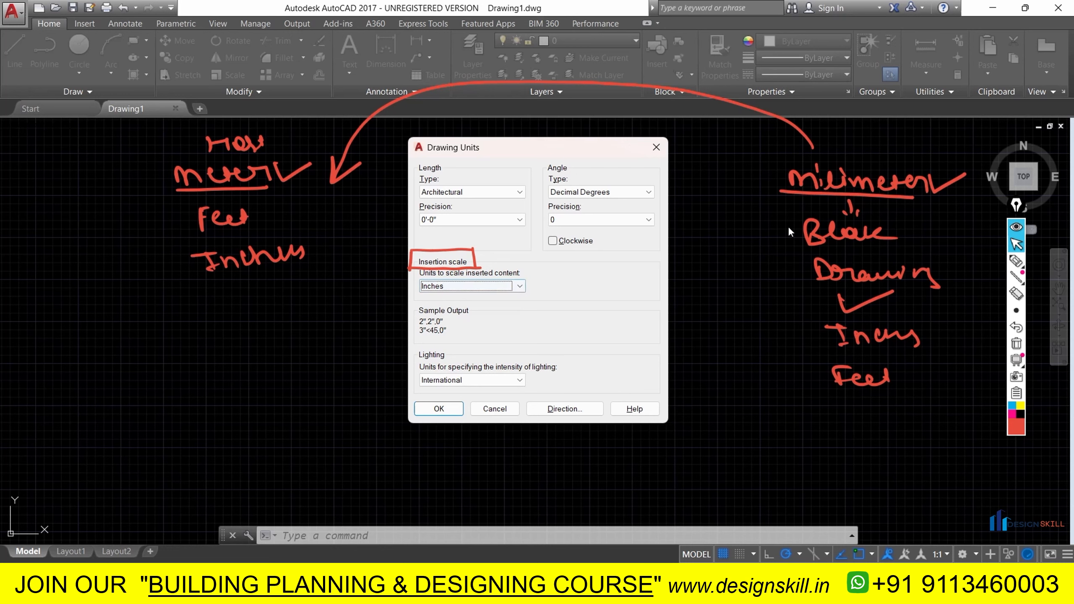
- Draw a second arrow from millimeter to meter, underline the inches note, and check-mark the insertion scale heading and its unit value
left_click(1016, 262)
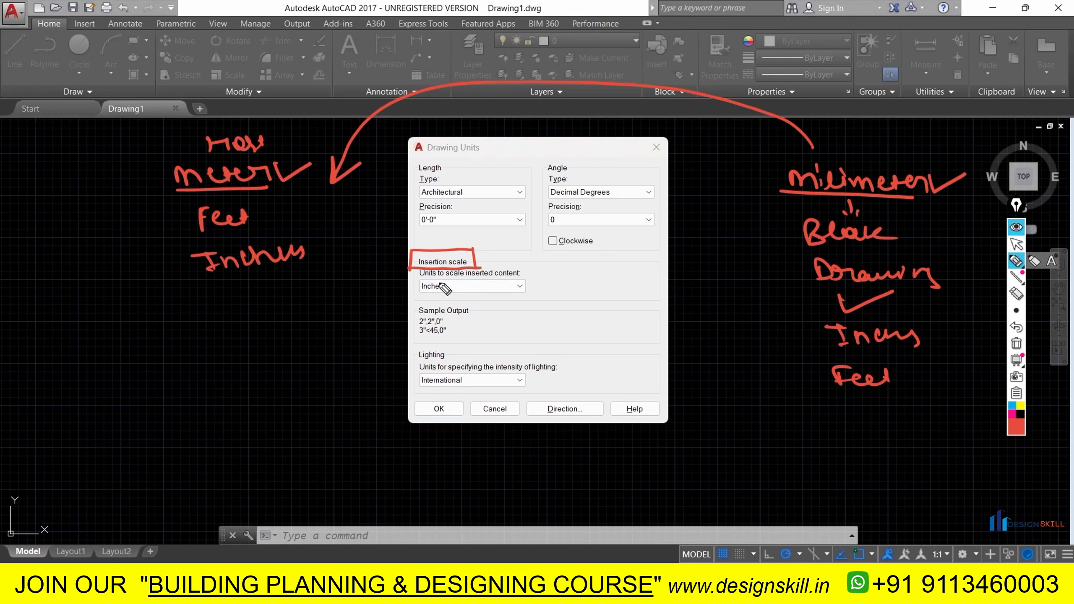
mouse_move(787, 158)
left_mouse_down()
mouse_move(732, 120)
mouse_move(353, 158)
mouse_move(332, 187)
left_mouse_up()
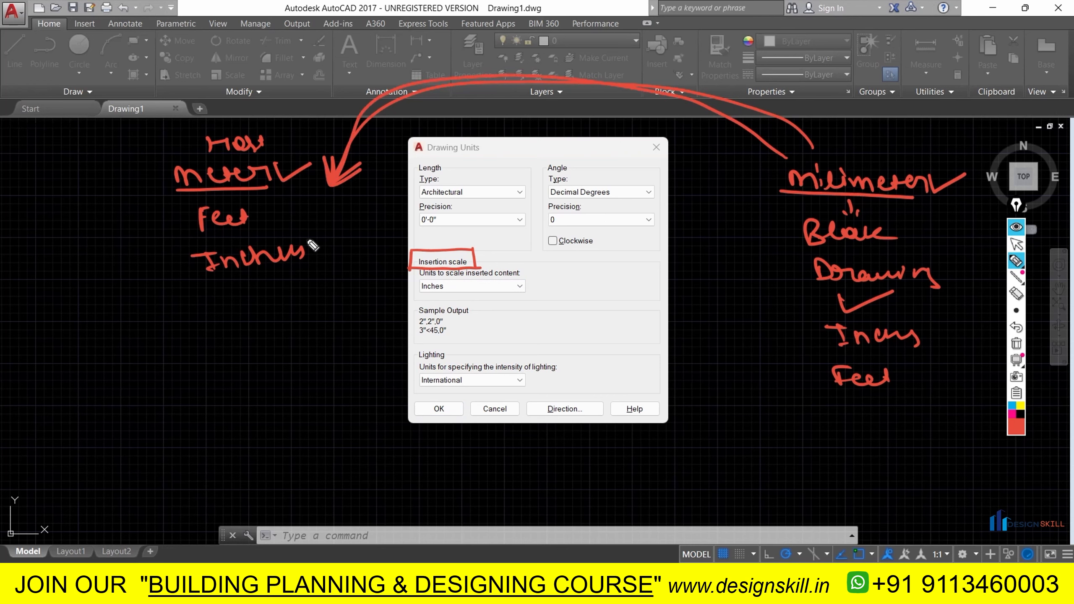
left_click_drag(211, 279, 313, 256)
left_click_drag(478, 254, 530, 246)
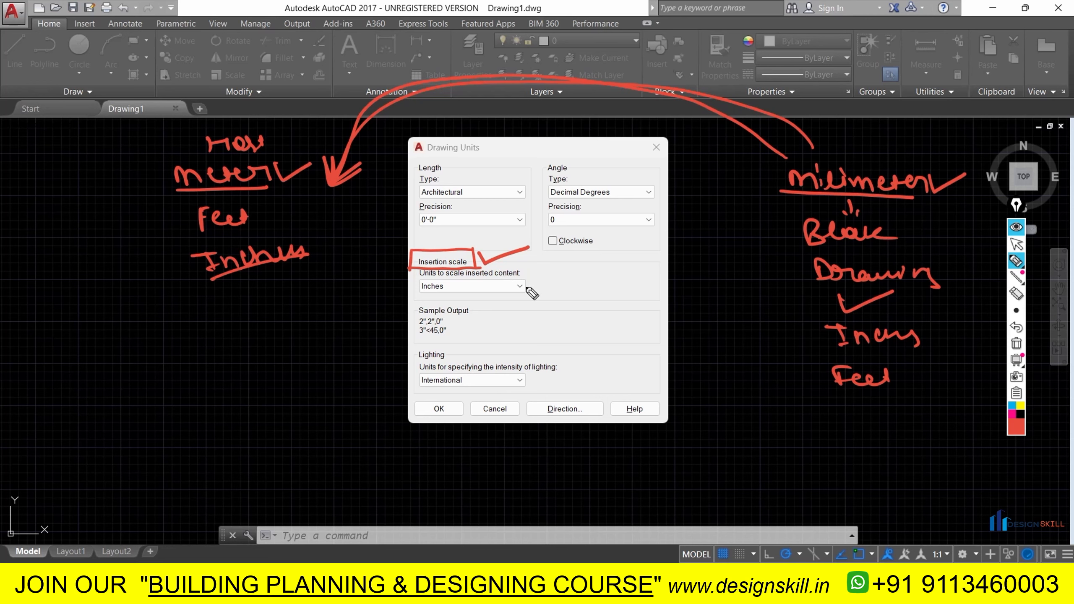
left_click_drag(509, 283, 550, 277)
- Clear all handwritten annotations from the screen and return to the normal pointer
key("Escape")
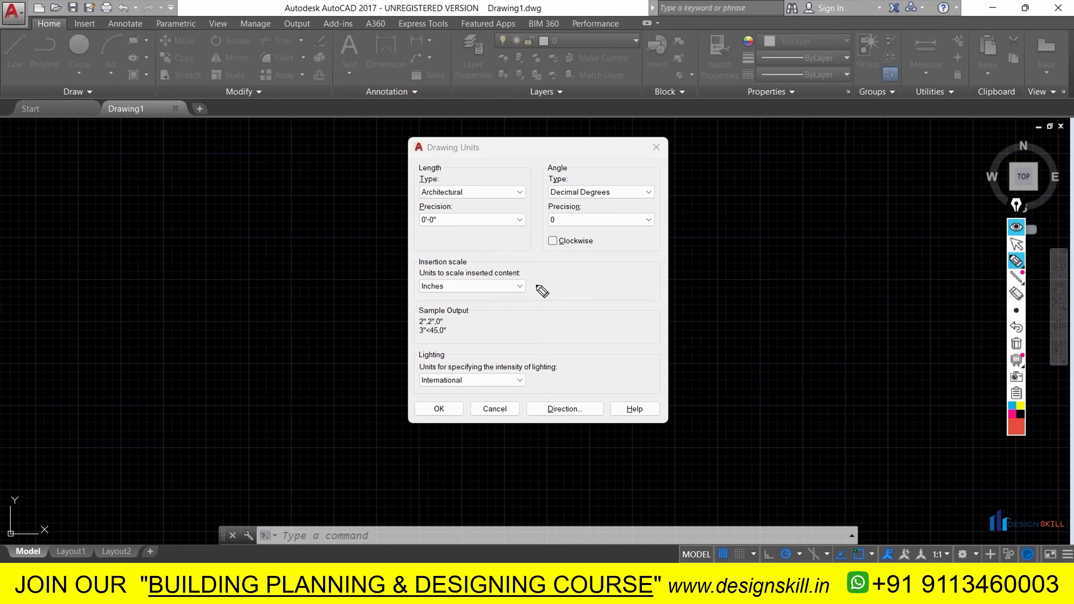
key("ctrl+z")
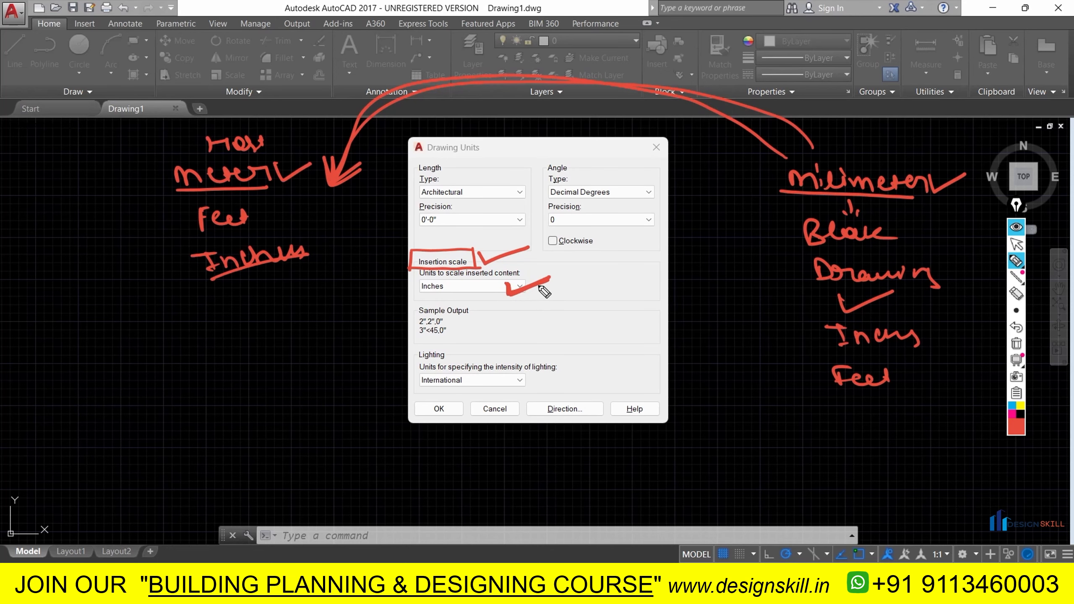
left_click(1016, 344)
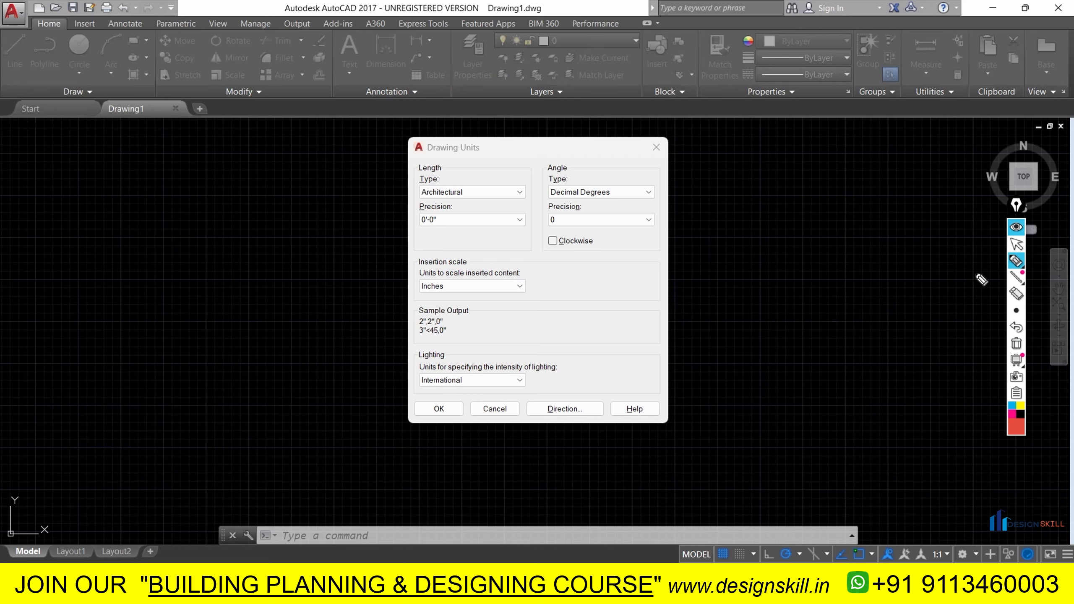
left_click(1017, 244)
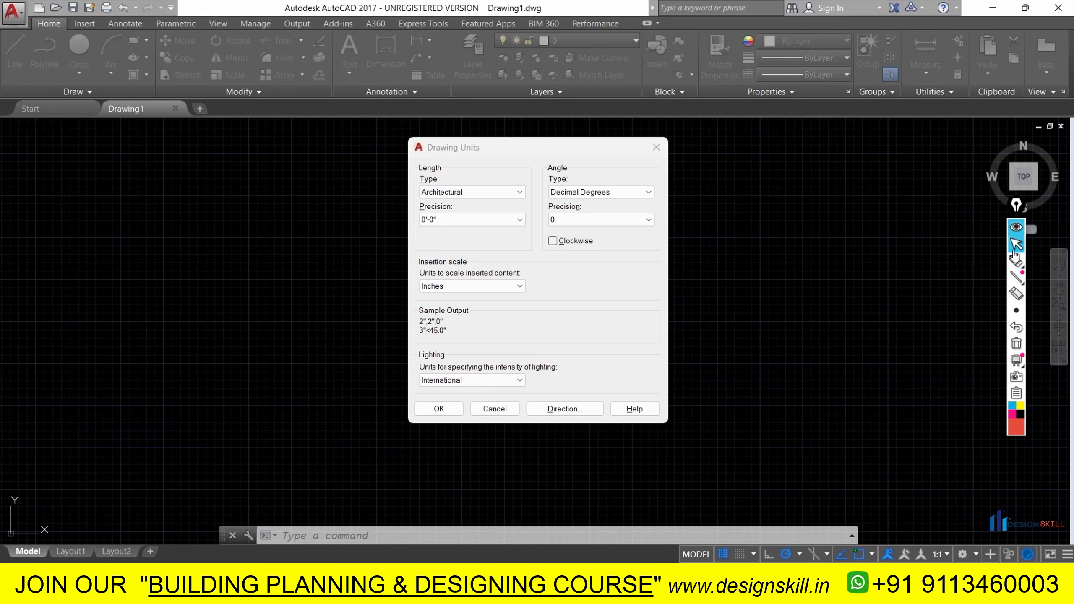
left_click(513, 286)
left_click(512, 286)
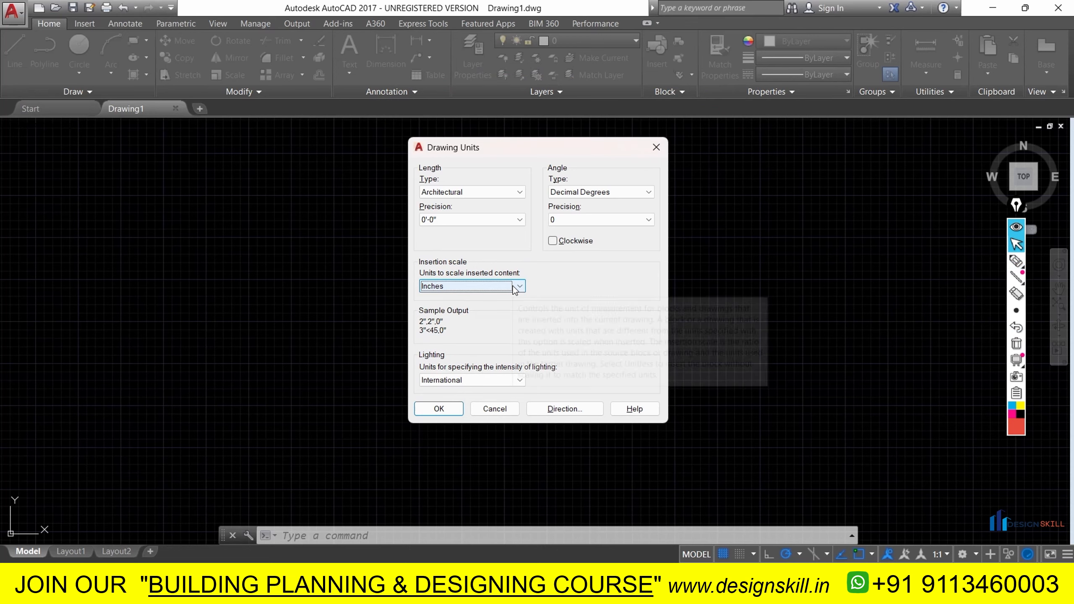
left_click(513, 286)
left_click(513, 285)
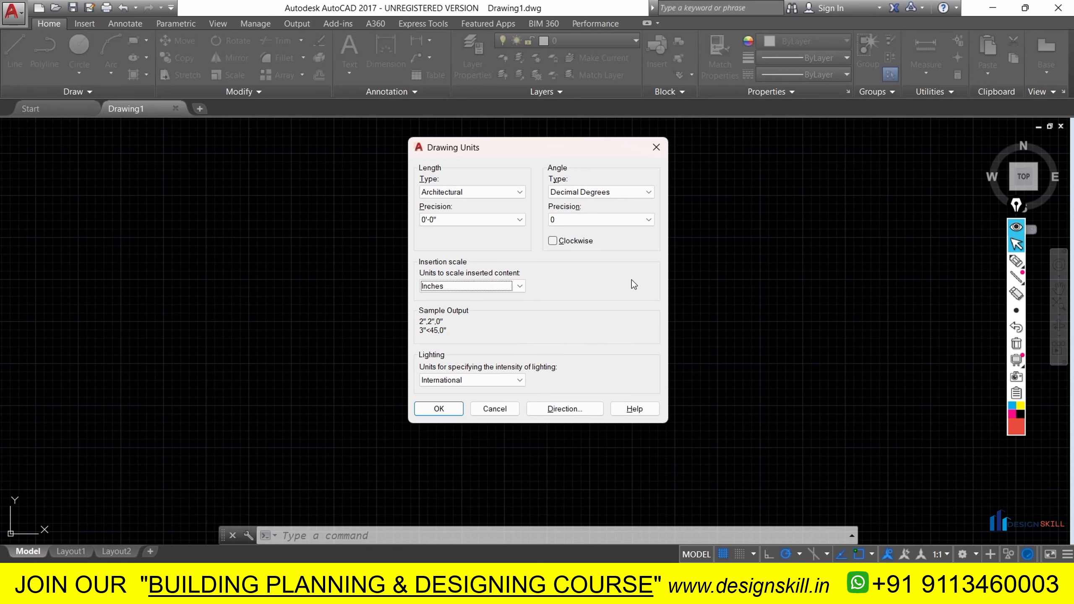
- Accept the drawing units settings and close the dialog
left_click(1015, 262)
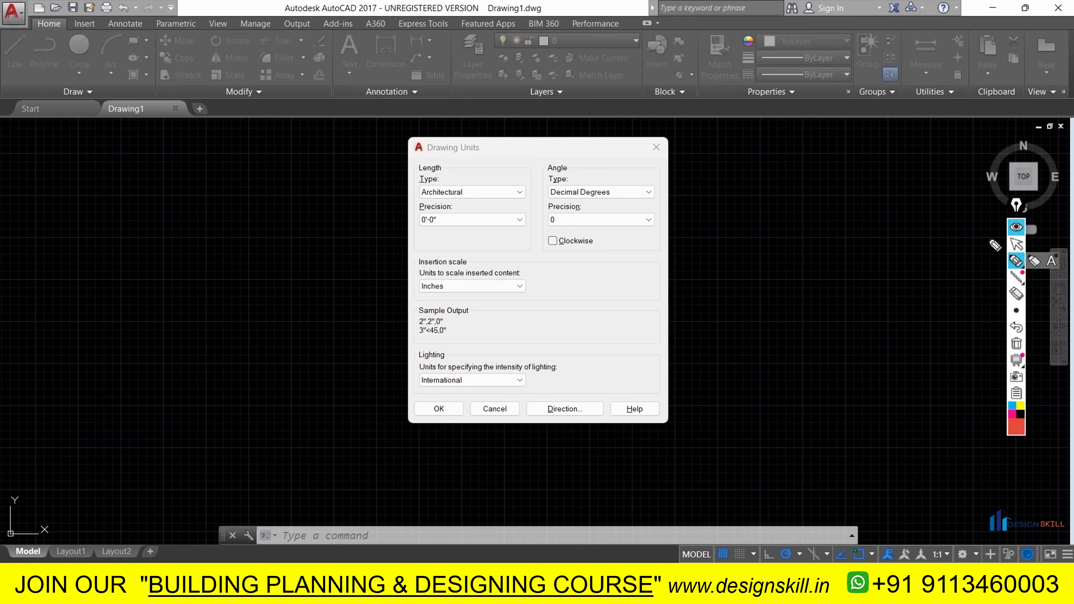
left_click(1016, 244)
left_click(861, 554)
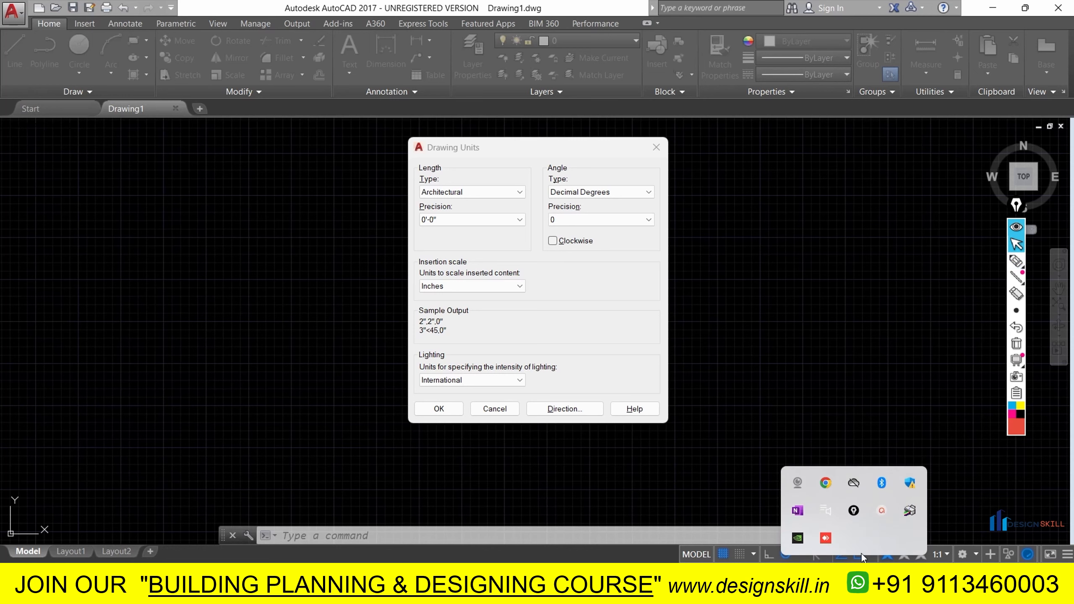
left_click(881, 511)
left_click(892, 494)
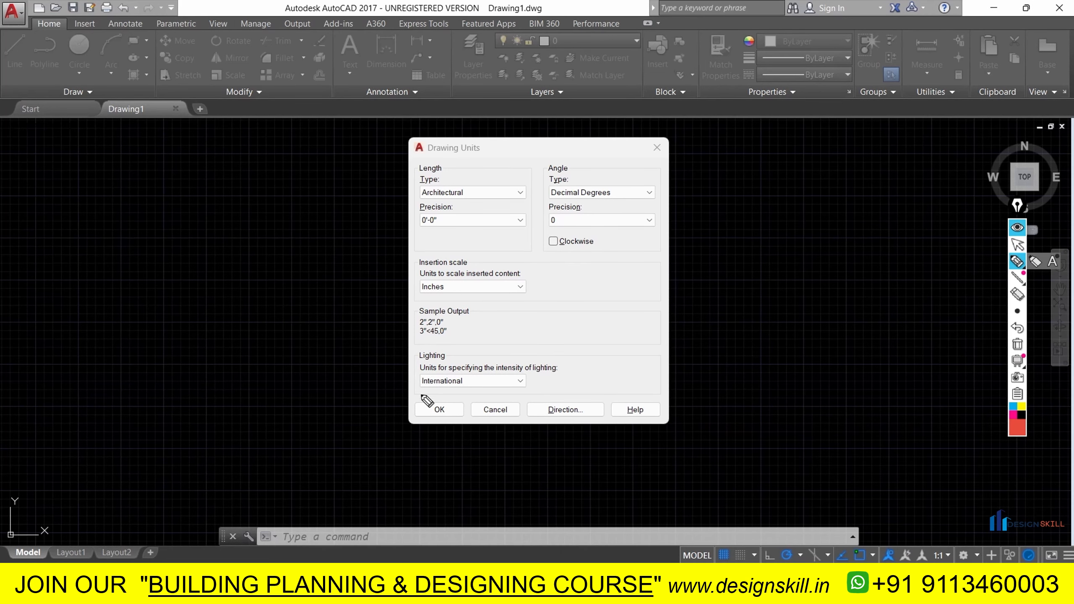
left_click(440, 410)
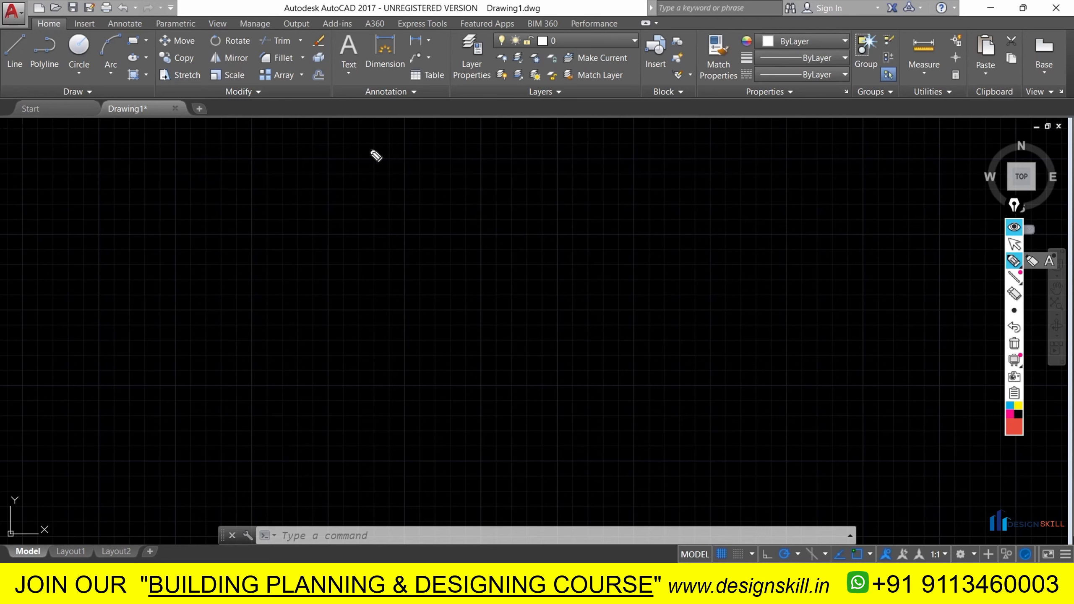
- Handwrite an underlined "Page setup" heading above the empty drawing area, followed by an arrow and the word "limitless"
mouse_move(376, 146)
left_mouse_down()
mouse_move(382, 175)
mouse_move(386, 158)
mouse_move(404, 166)
mouse_move(439, 151)
mouse_move(497, 159)
mouse_move(533, 152)
left_mouse_up()
left_click_drag(555, 153, 571, 149)
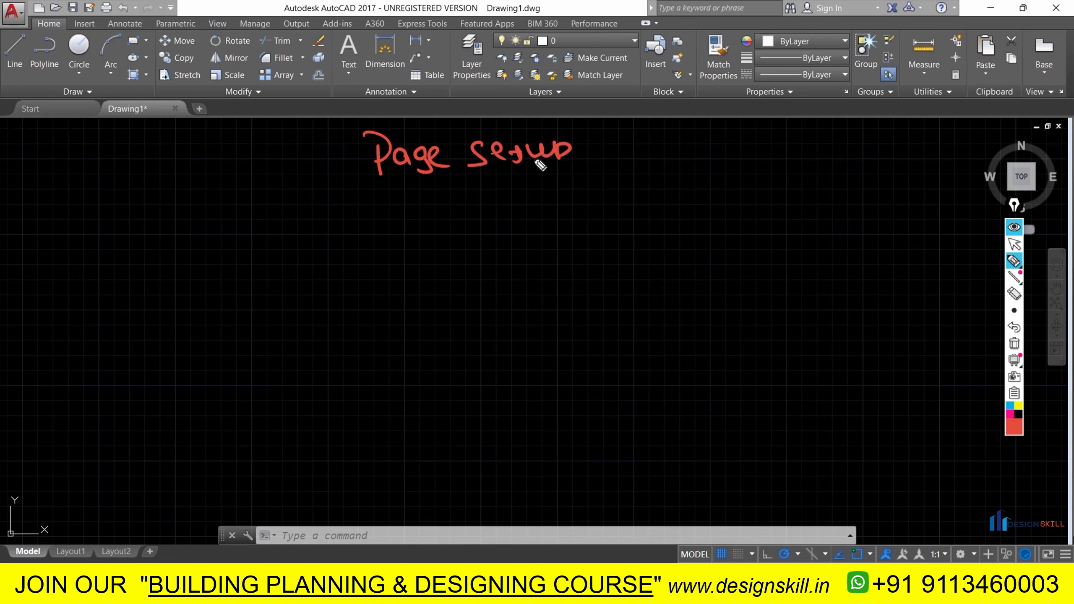
left_click_drag(361, 183, 584, 171)
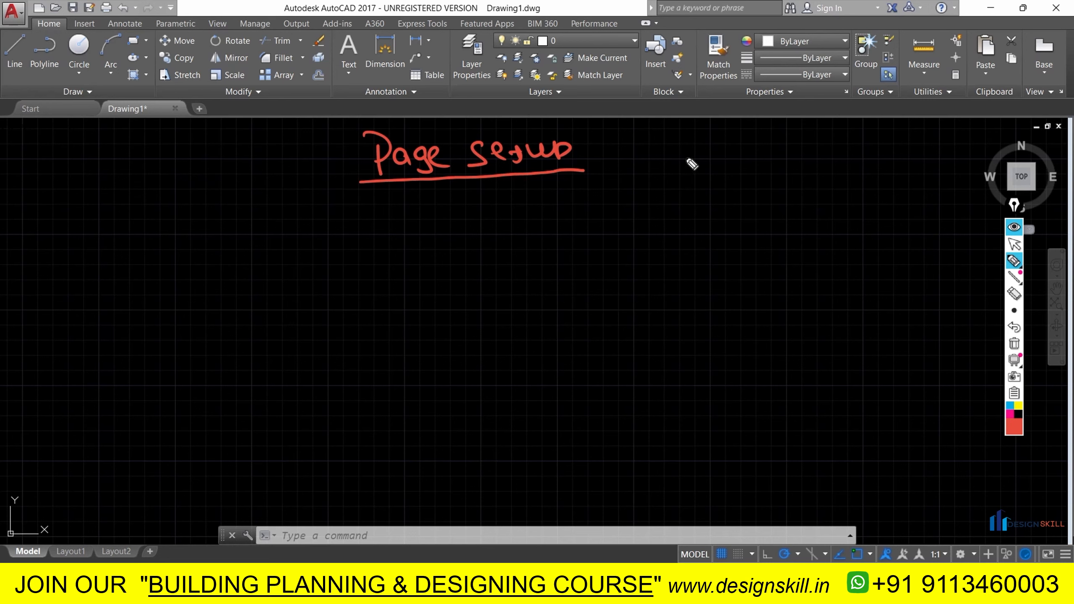
mouse_move(669, 150)
left_mouse_down()
mouse_move(684, 168)
mouse_move(784, 149)
mouse_move(862, 146)
mouse_move(869, 157)
left_mouse_up()
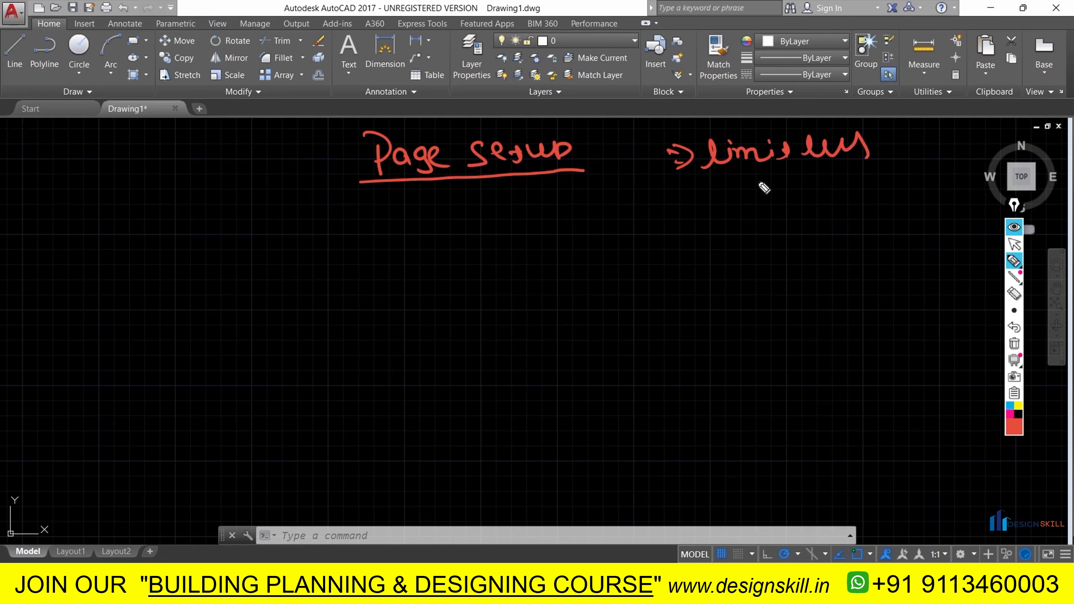
- Handwrite "Drawing Area" beneath the word "limitless" and underline it
mouse_move(712, 182)
left_mouse_down()
mouse_move(727, 199)
mouse_move(820, 198)
mouse_move(860, 185)
left_mouse_up()
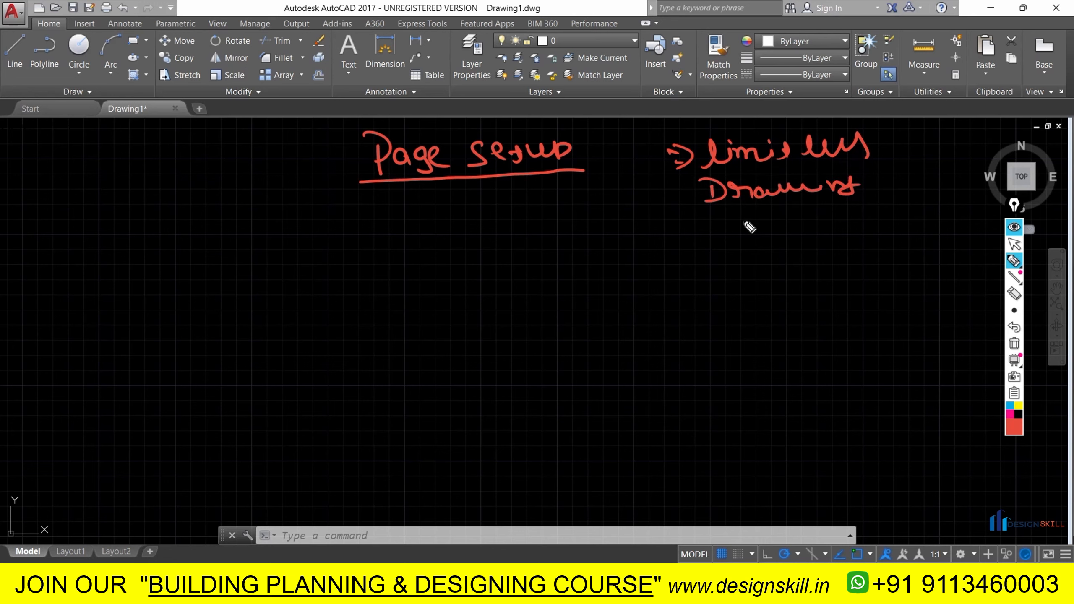
left_click_drag(740, 222, 825, 228)
left_click_drag(719, 251, 841, 240)
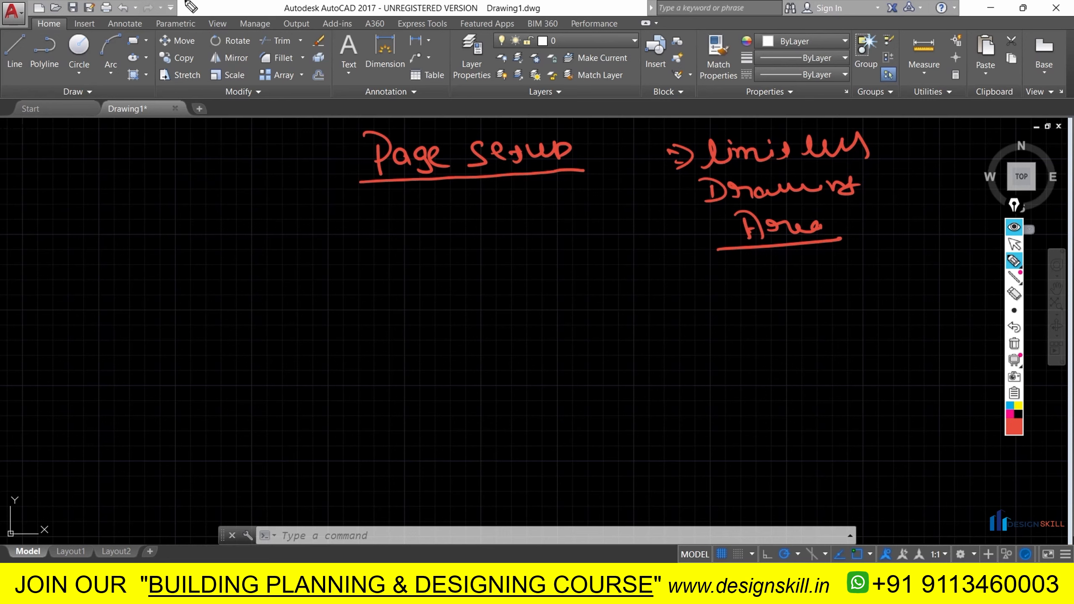
- Return to the normal pointer and draw a 20' horizontal line below the "Page setup" heading
left_click(1015, 250)
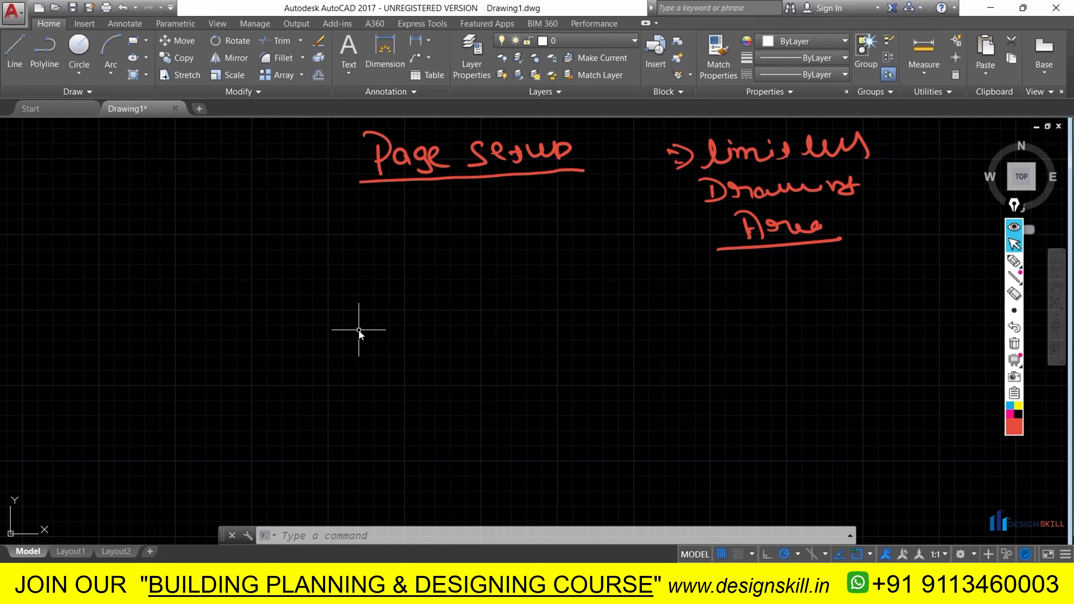
left_click(15, 47)
left_click(324, 295)
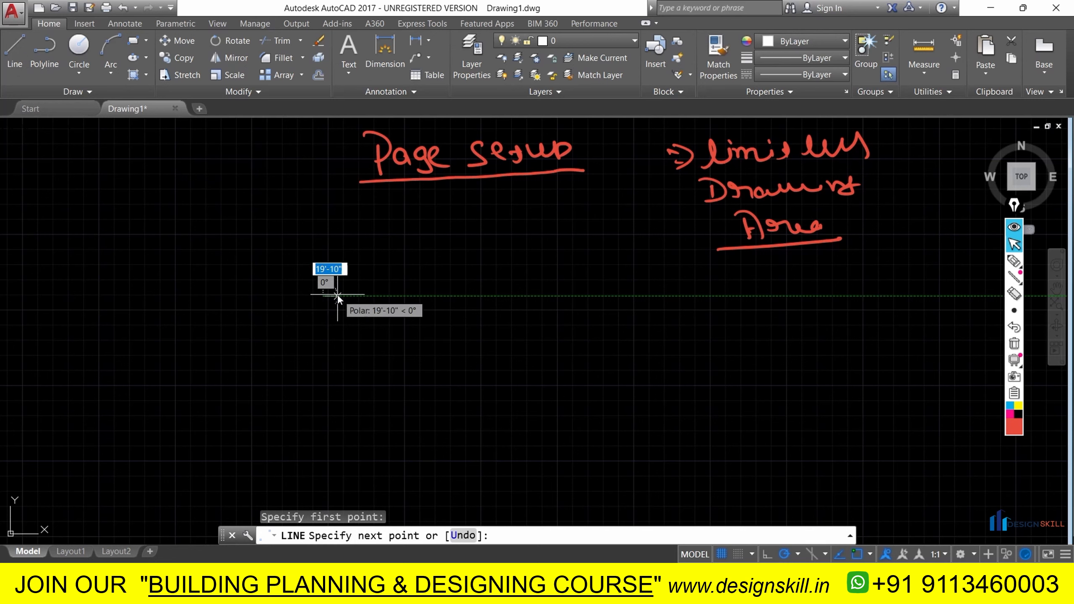
type("20")
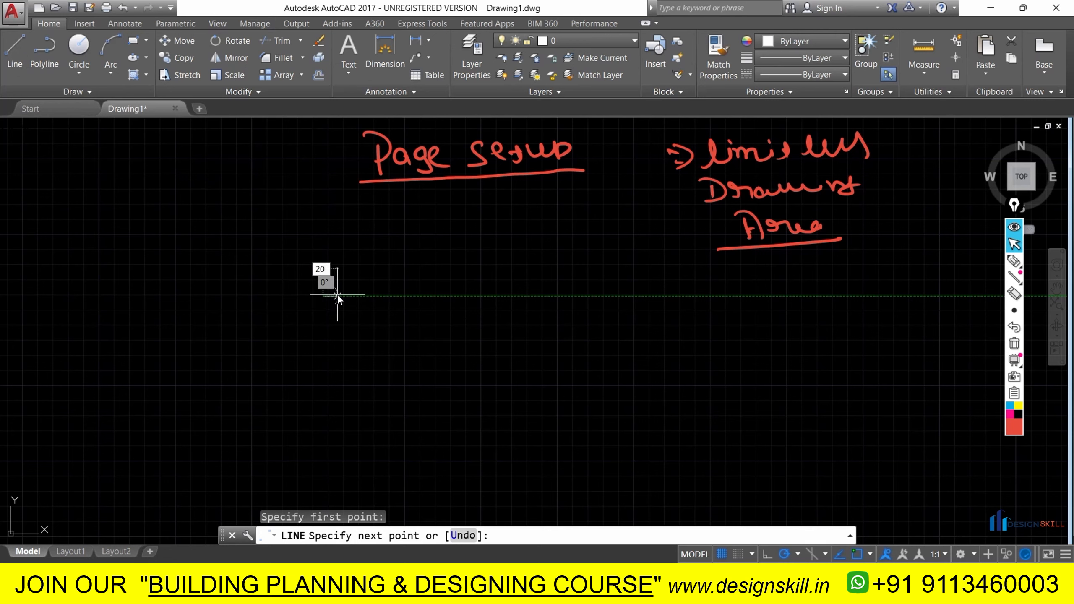
type("'")
key("Return")
key("Escape")
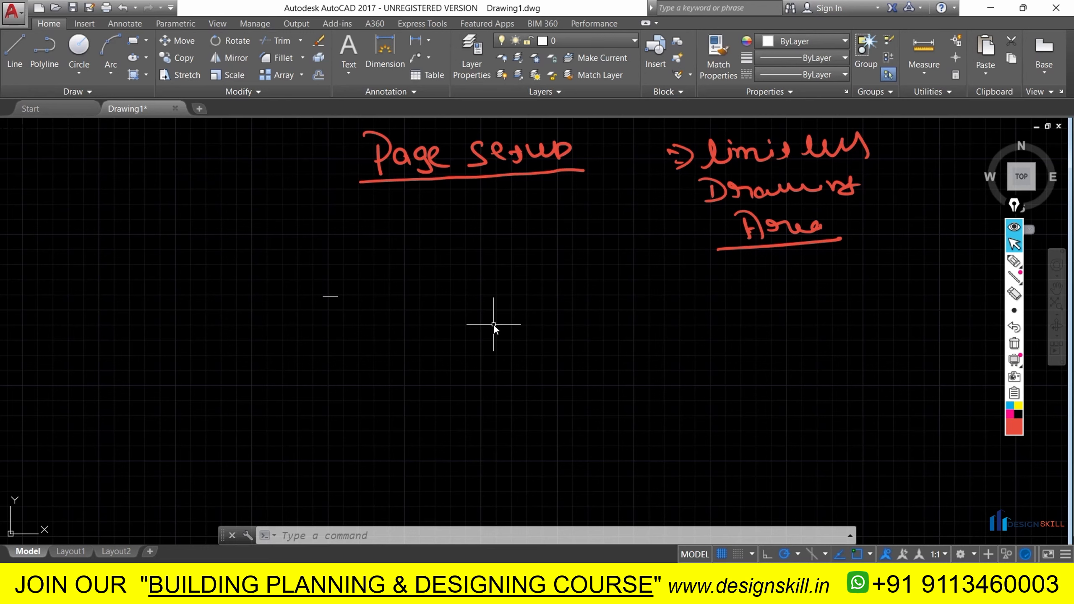
- Sketch a freehand rectangle with the pen below the "Drawing Area" note to represent a page
left_click(1014, 262)
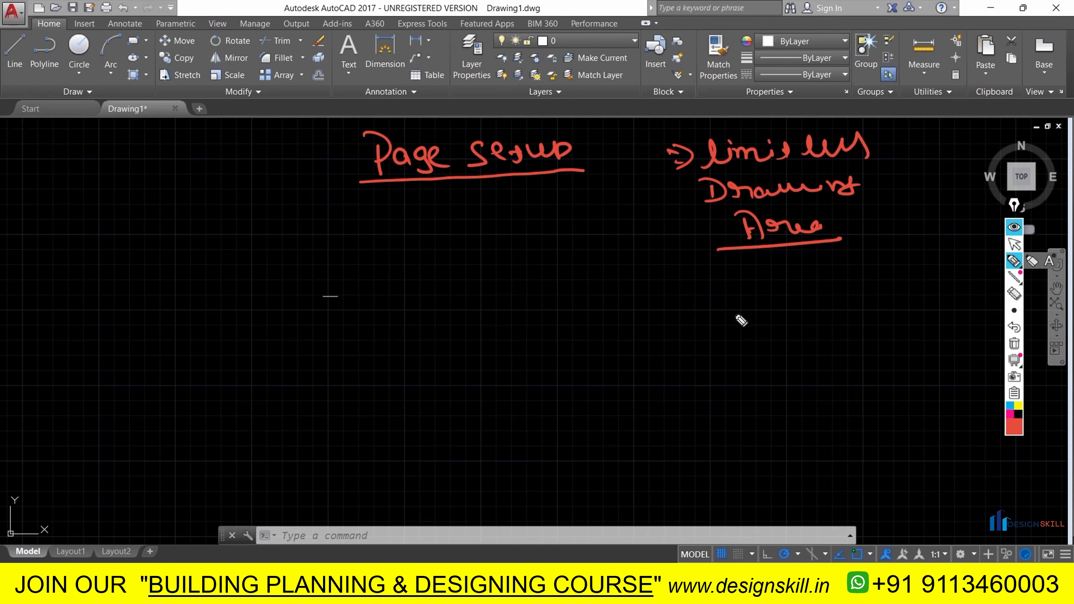
left_click_drag(745, 302, 739, 443)
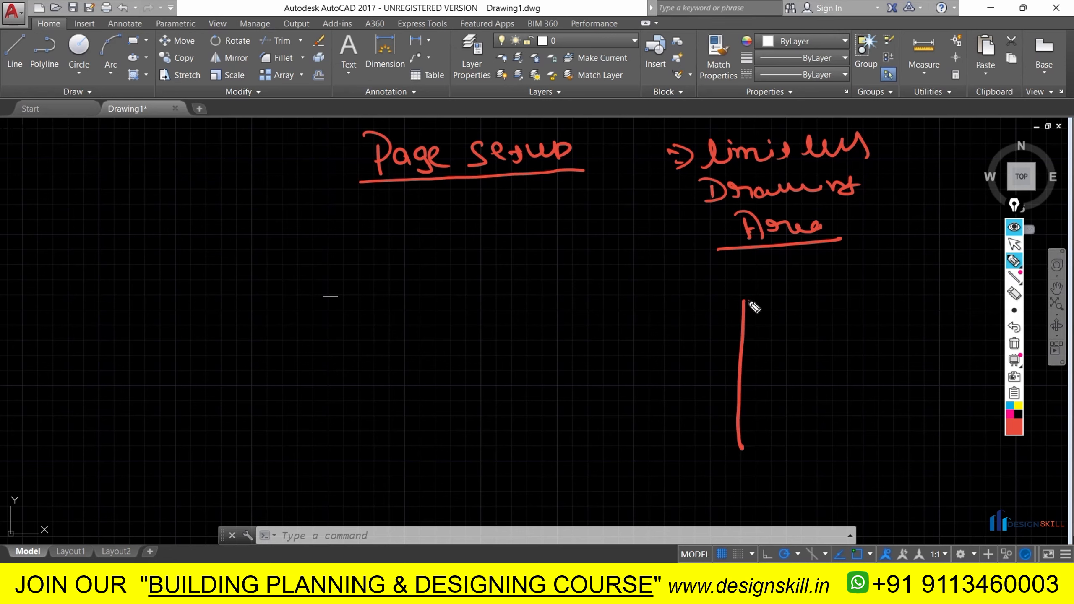
left_click_drag(748, 302, 939, 300)
left_click_drag(741, 445, 943, 441)
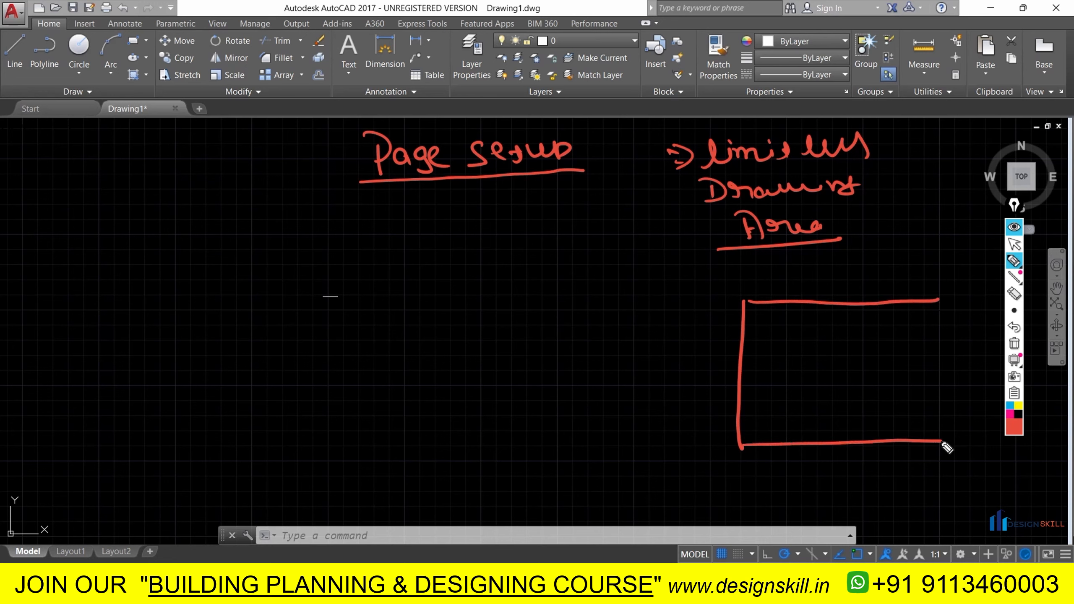
left_click_drag(938, 299, 941, 442)
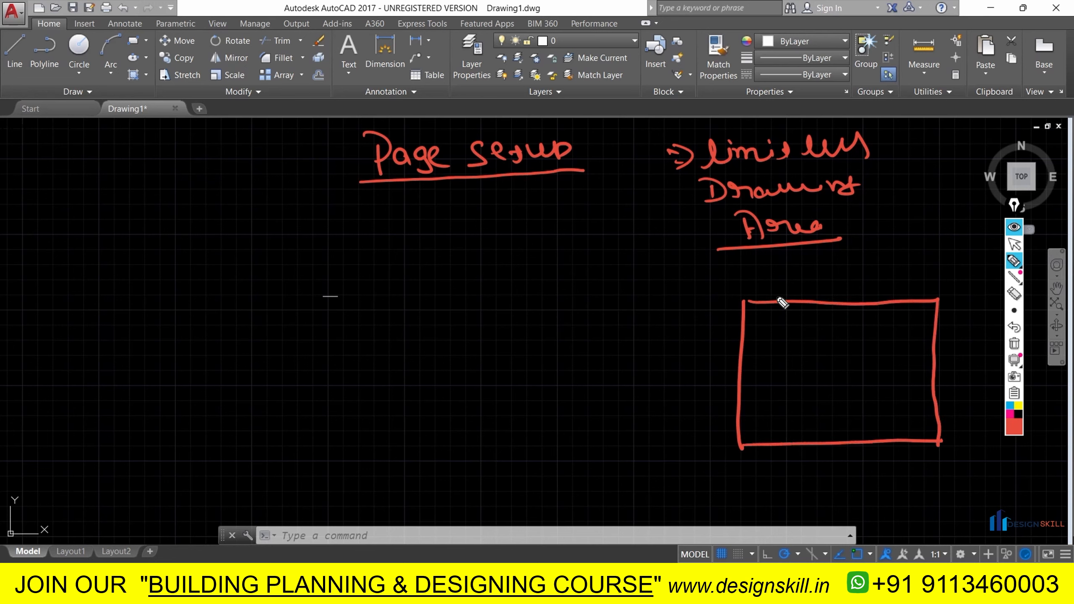
- Add freehand dimension arrows to the sketched rectangle, labelling its width 200' and its height 150'
mouse_move(752, 281)
left_mouse_down()
mouse_move(760, 291)
mouse_move(935, 281)
mouse_move(925, 286)
left_mouse_up()
left_click_drag(834, 246, 832, 263)
mouse_move(846, 249)
left_mouse_down()
mouse_move(857, 250)
mouse_move(842, 260)
mouse_move(843, 247)
mouse_move(868, 253)
left_mouse_up()
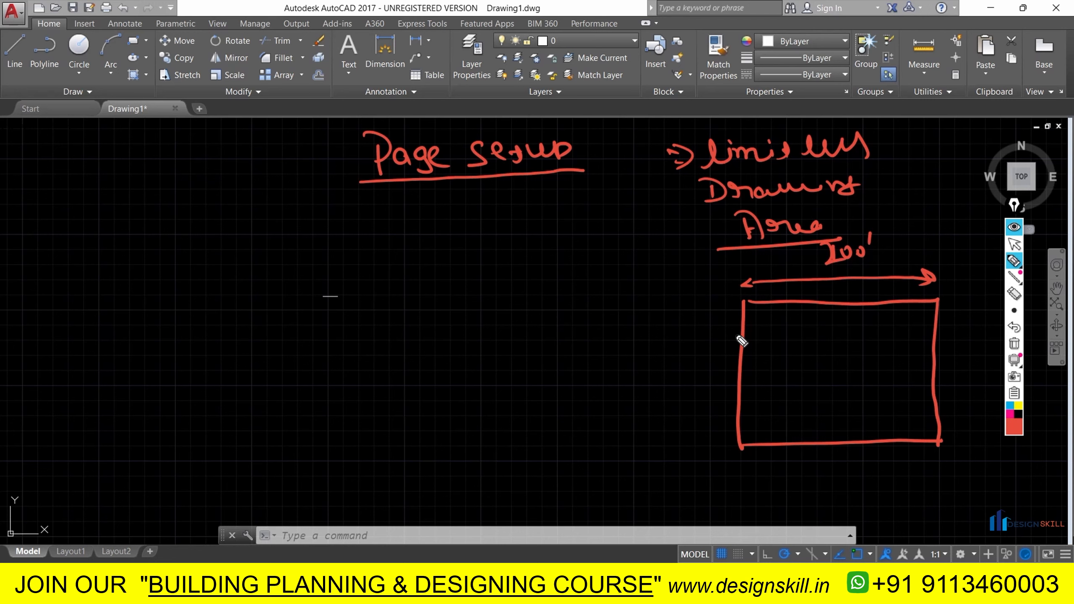
left_click_drag(717, 300, 711, 453)
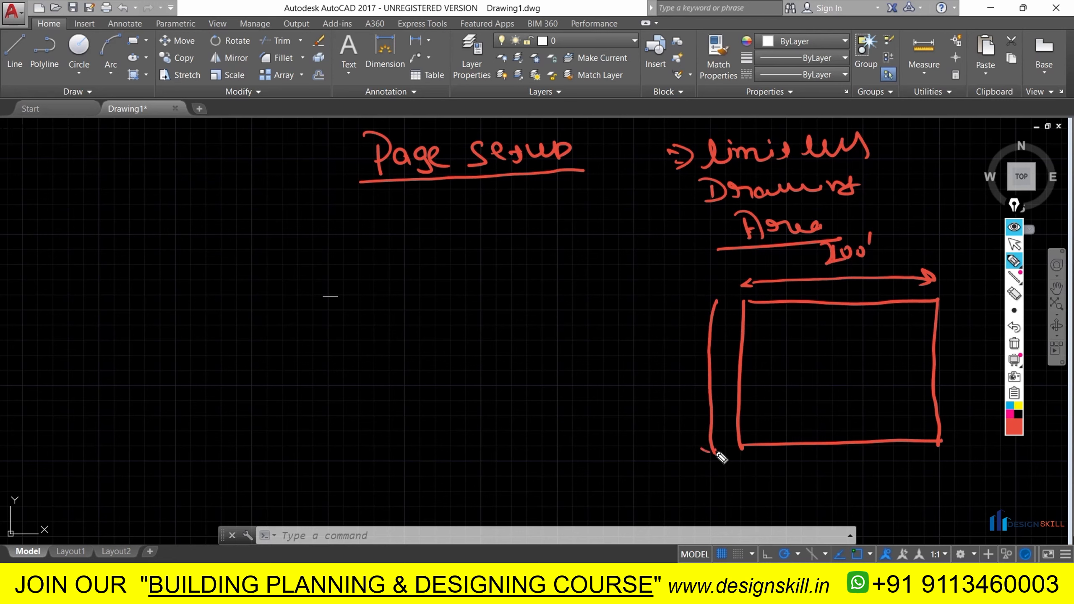
left_click_drag(710, 302, 722, 306)
mouse_move(677, 366)
left_mouse_down()
mouse_move(687, 381)
mouse_move(701, 358)
left_mouse_up()
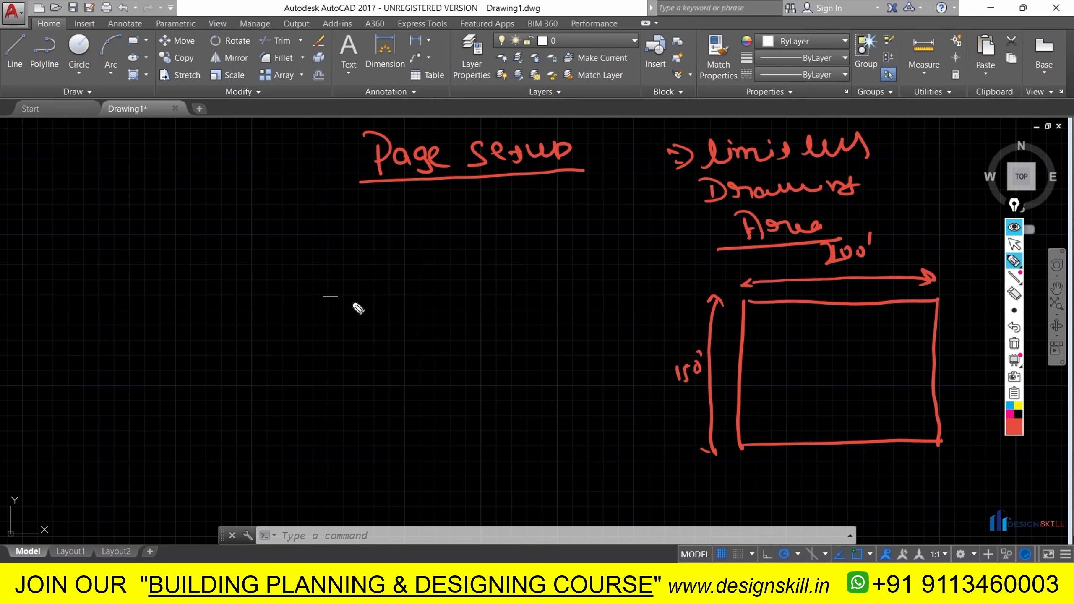
- Handwrite 20' above the short line, check-mark the 200' width label, and mark inside the sketched rectangle
mouse_move(323, 295)
left_mouse_down()
mouse_move(340, 295)
mouse_move(345, 269)
left_mouse_up()
left_click_drag(886, 251, 910, 244)
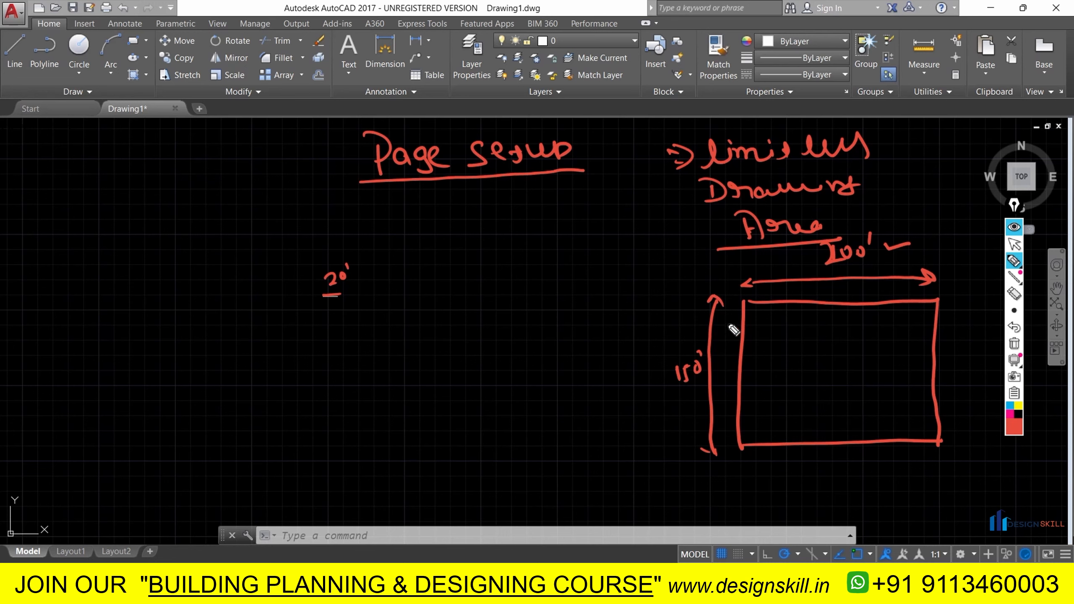
left_click_drag(762, 358, 872, 357)
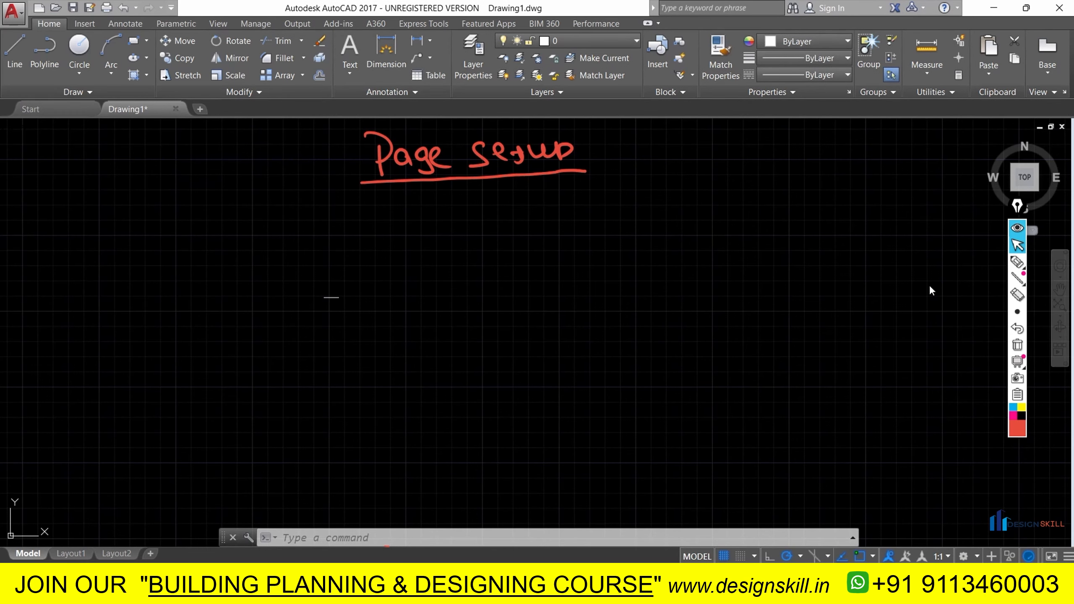
- Start the LIMITS command and underline "lower left corner" in its prompt with the pen
left_click(362, 537)
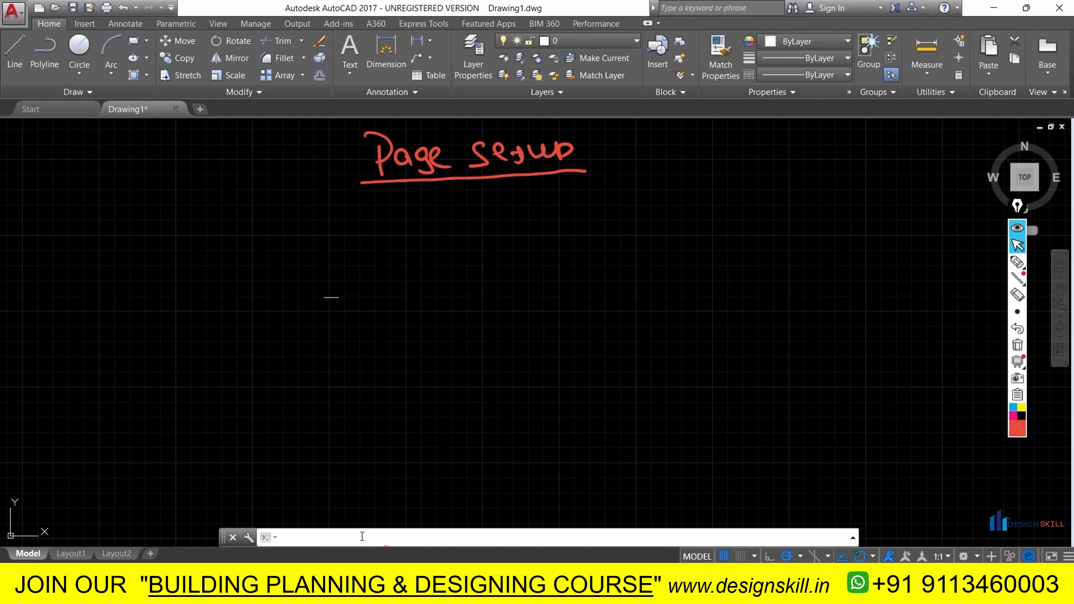
type("LI")
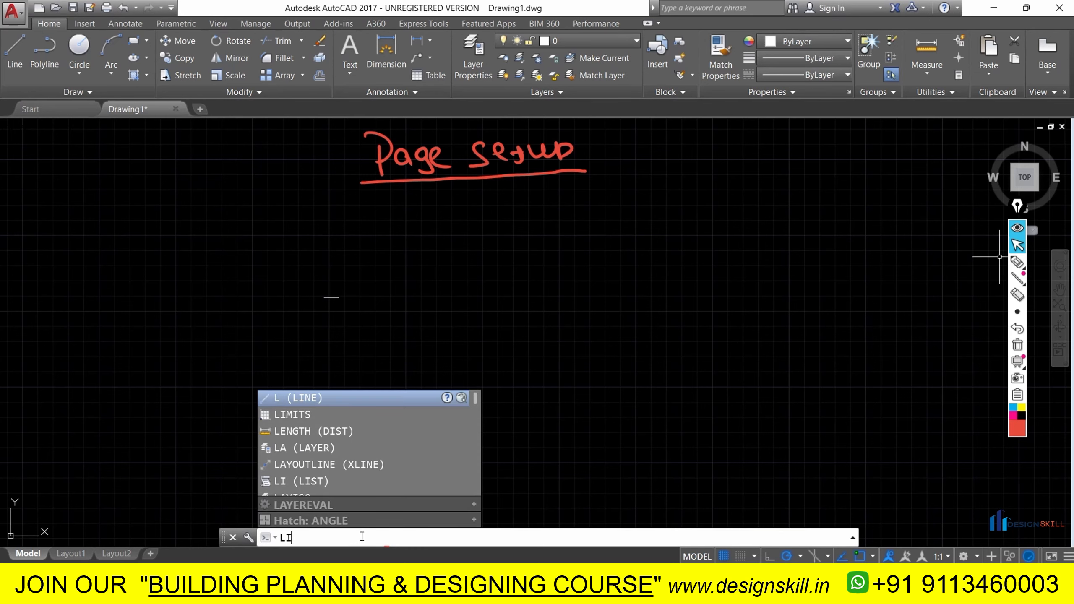
type("MIT")
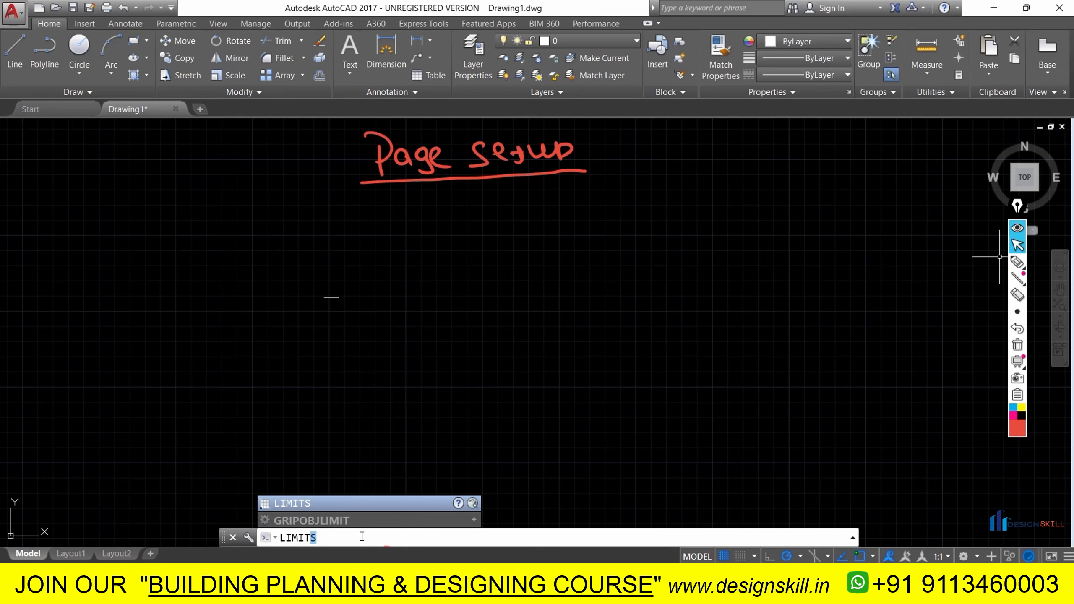
type("S")
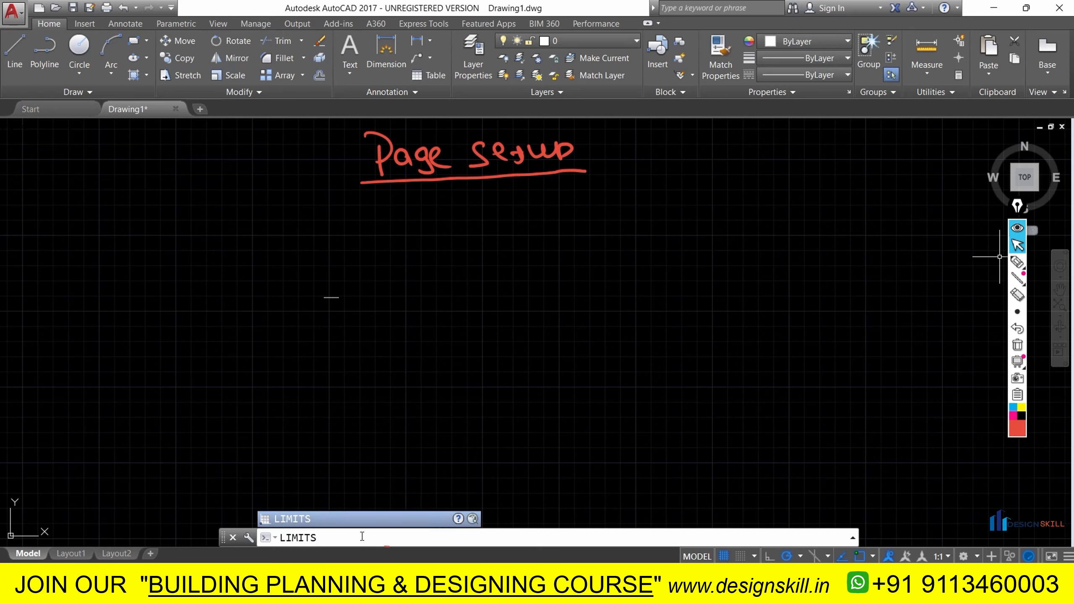
key("Return")
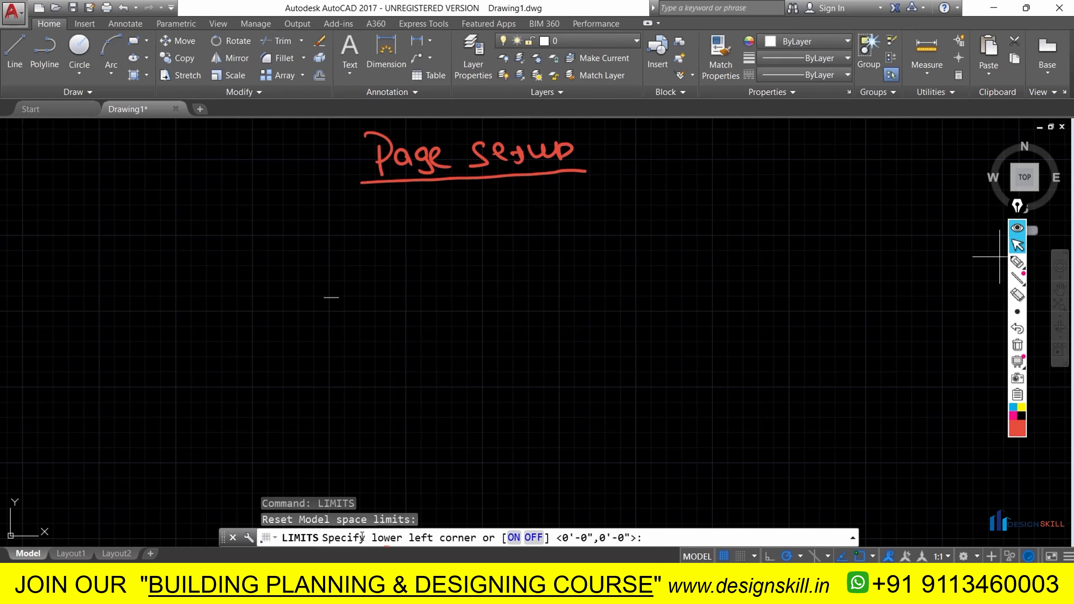
left_click(1019, 265)
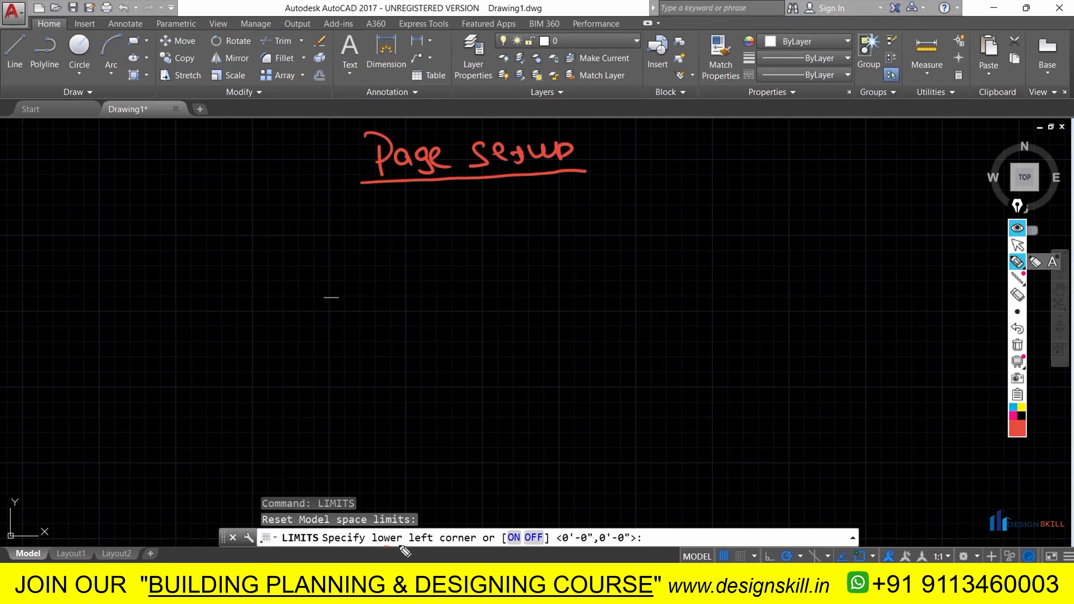
left_click_drag(365, 548, 392, 547)
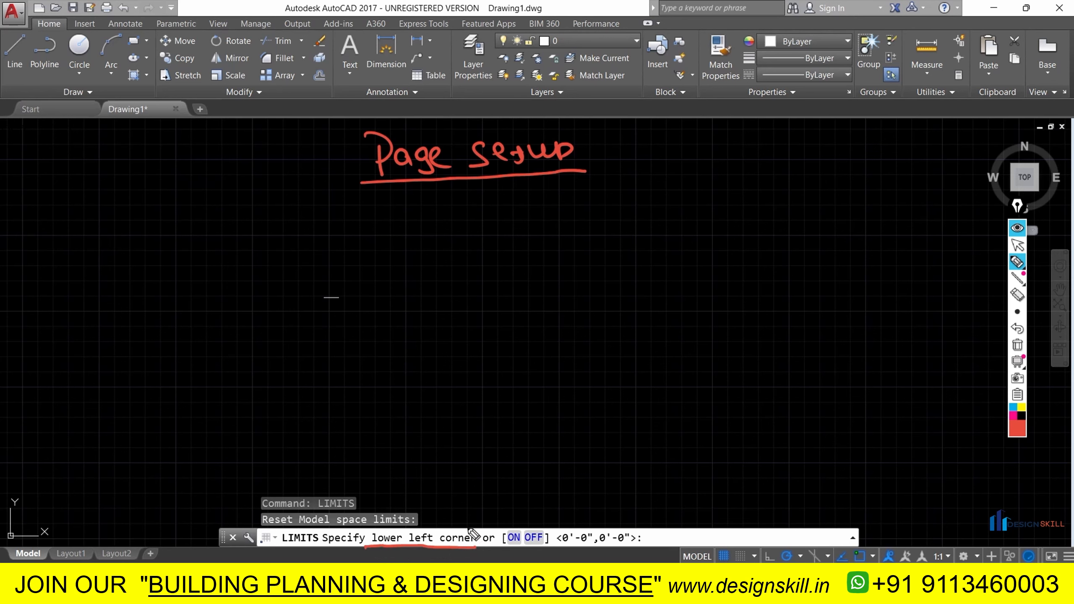
- Sketch a large freehand rectangle and mark its lower left corner with a dot and an underlined (0,0)
left_click_drag(726, 189, 714, 377)
left_click_drag(727, 189, 946, 184)
left_click_drag(713, 373, 965, 373)
mouse_move(943, 184)
left_mouse_down()
mouse_move(968, 182)
mouse_move(963, 374)
left_mouse_up()
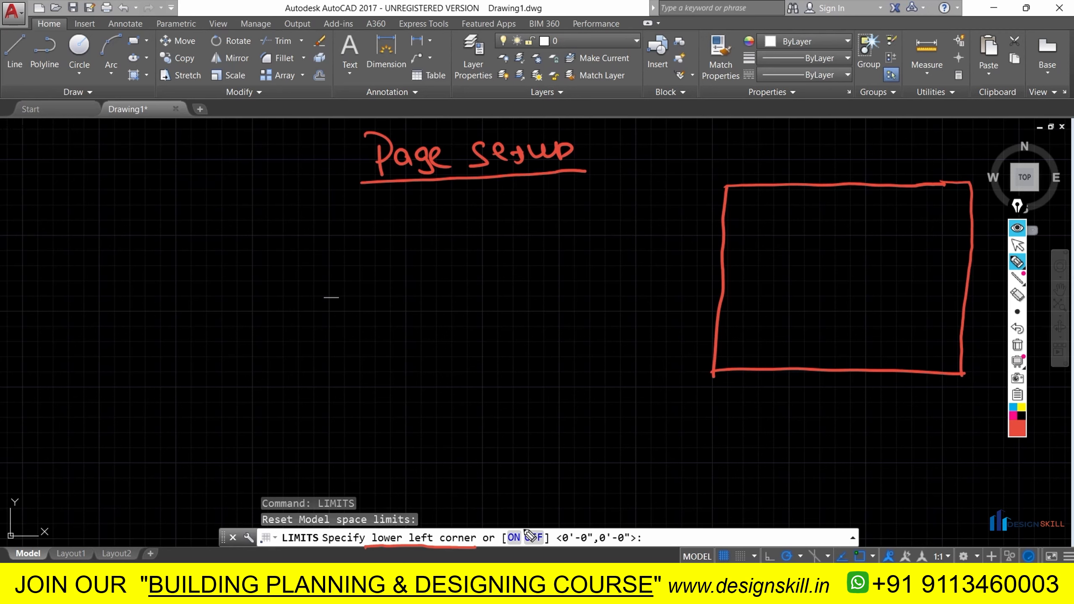
left_click(711, 373)
mouse_move(683, 371)
left_mouse_down()
mouse_move(681, 404)
mouse_move(728, 386)
mouse_move(679, 413)
mouse_move(740, 408)
left_mouse_up()
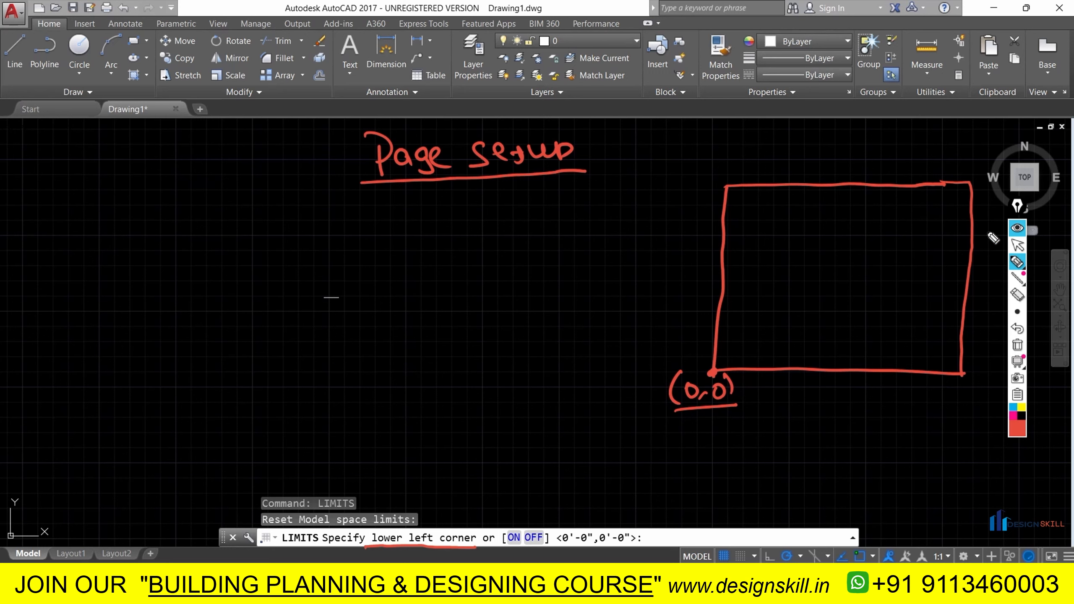
- Return to the normal pointer and set the lower left corner of the drawing limits to 0,0
left_click(1017, 245)
left_click(670, 534)
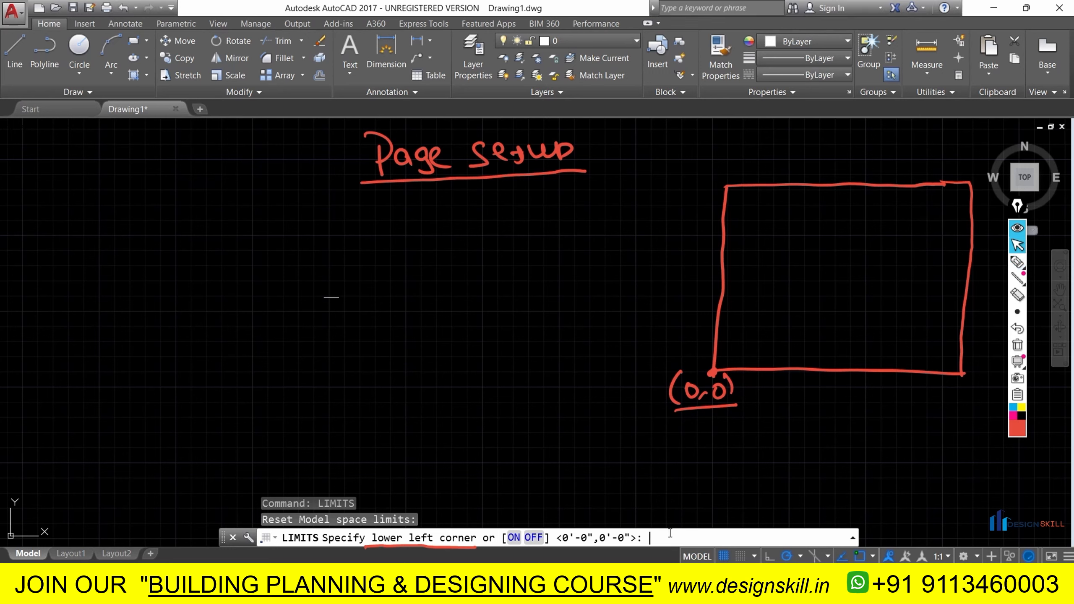
type("0,0")
key("Return")
- Circle the sketched rectangle's upper right corner and draw a width arrow above it labelled 200'
left_click(1018, 262)
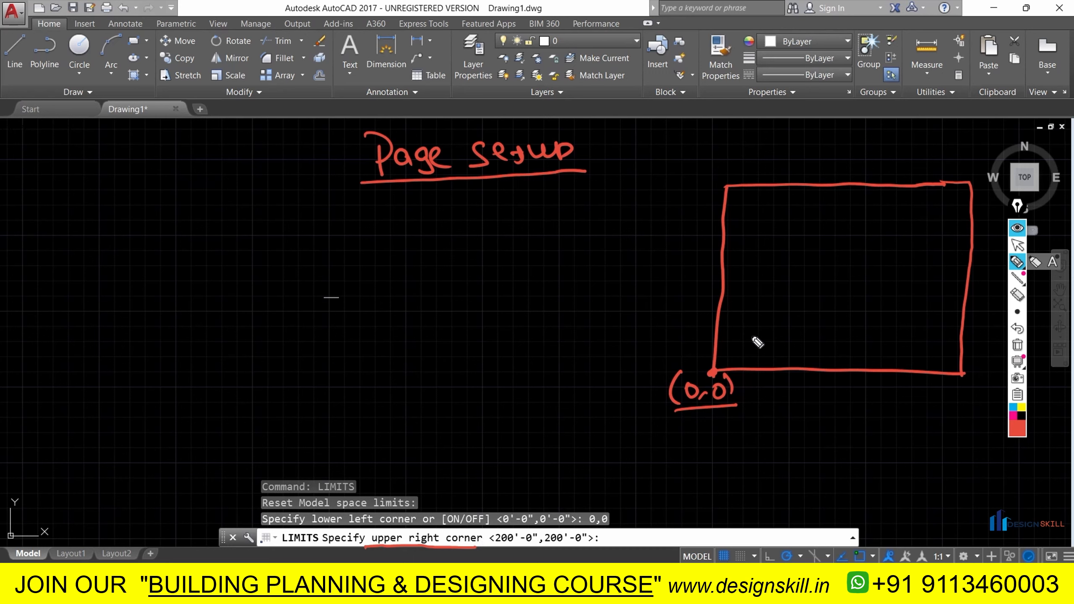
mouse_move(973, 168)
left_mouse_down()
mouse_move(957, 192)
mouse_move(979, 184)
mouse_move(969, 170)
left_mouse_up()
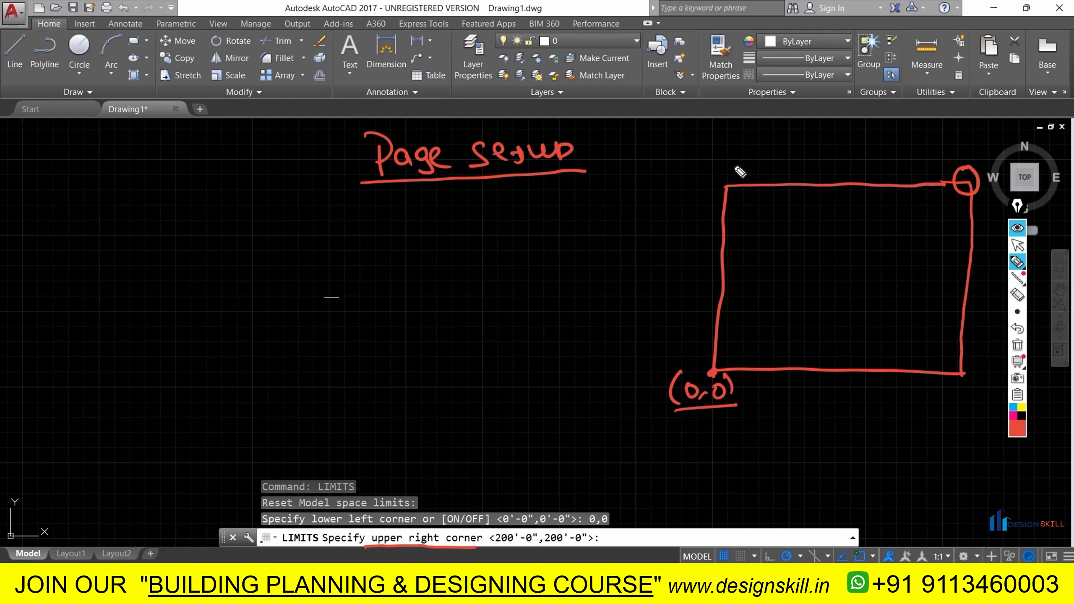
mouse_move(732, 155)
left_mouse_down()
mouse_move(724, 167)
mouse_move(734, 173)
mouse_move(961, 173)
left_mouse_up()
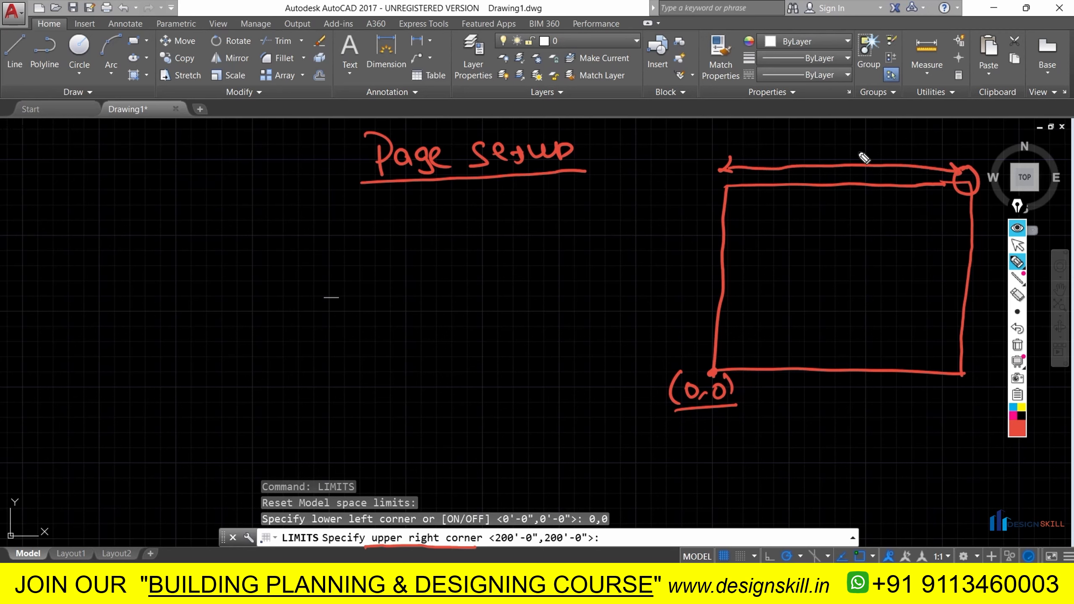
mouse_move(840, 141)
left_mouse_down()
mouse_move(855, 154)
mouse_move(870, 140)
left_mouse_up()
left_click_drag(883, 132, 881, 138)
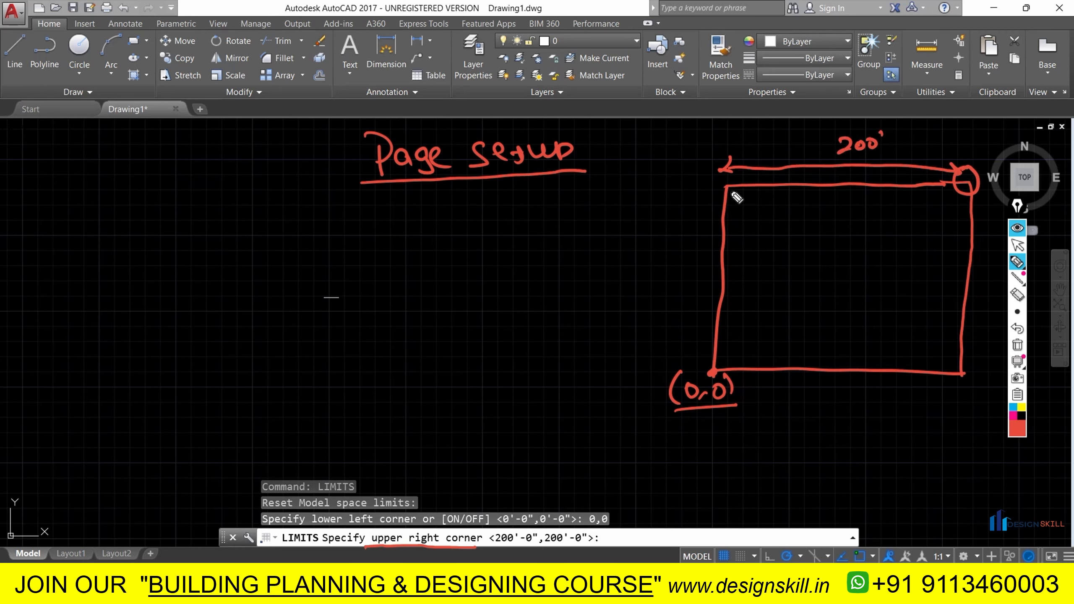
- Draw a vertical height arrow beside the sketched rectangle and label it 200'
left_click_drag(710, 190, 691, 373)
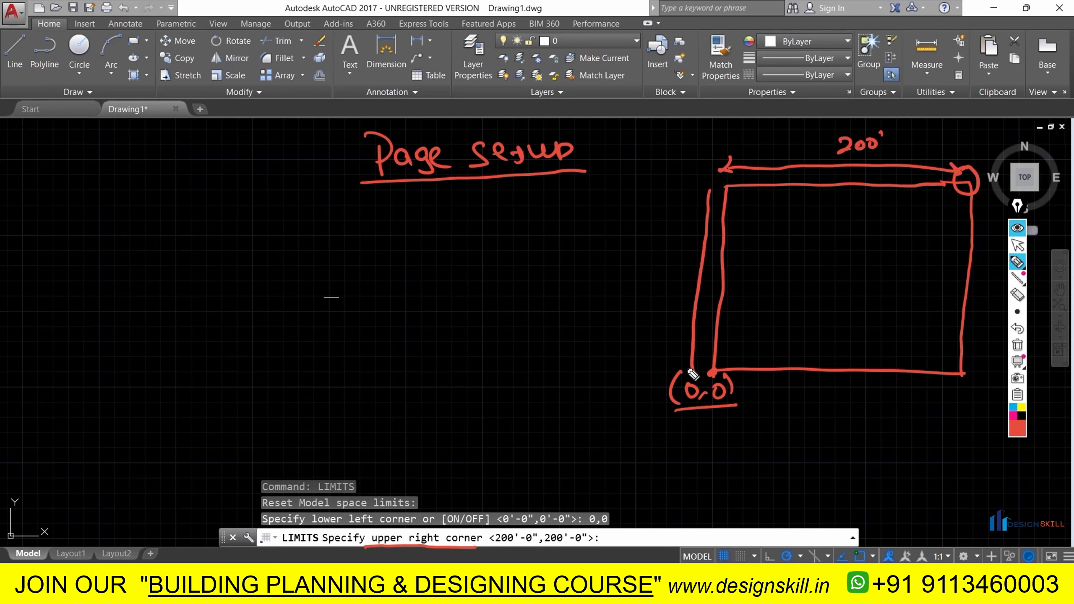
left_click_drag(700, 200, 714, 198)
left_click_drag(664, 244, 676, 256)
left_click_drag(681, 243, 683, 245)
left_click_drag(690, 238, 688, 239)
left_click_drag(690, 224, 693, 229)
- Handwrite the coordinate pair 200', 200' below the sketched rectangle
left_click_drag(742, 454, 756, 469)
left_click_drag(764, 454, 764, 456)
left_click_drag(783, 449, 782, 450)
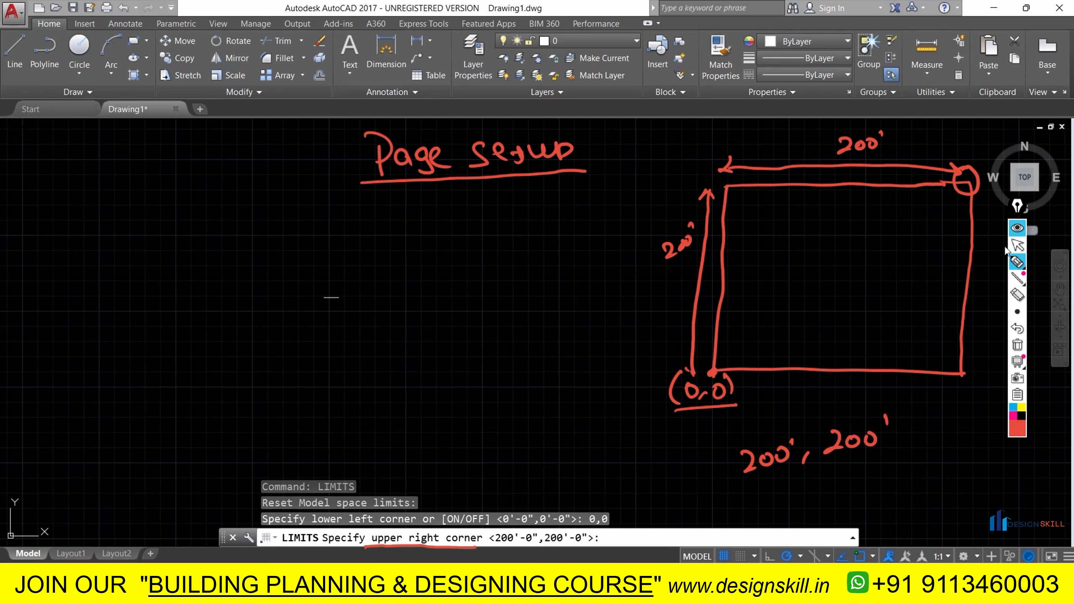
- Enter 200' followed by a comma for the limits' upper right corner, and mark the start of the sketched width arrow
left_click(614, 539)
type("200")
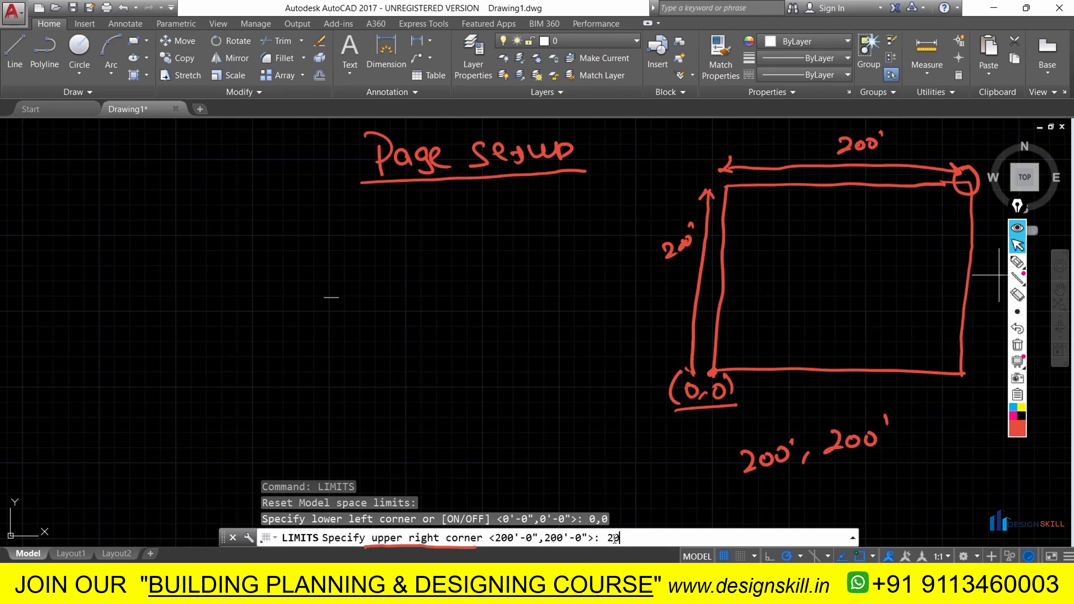
type("',")
left_click(1016, 262)
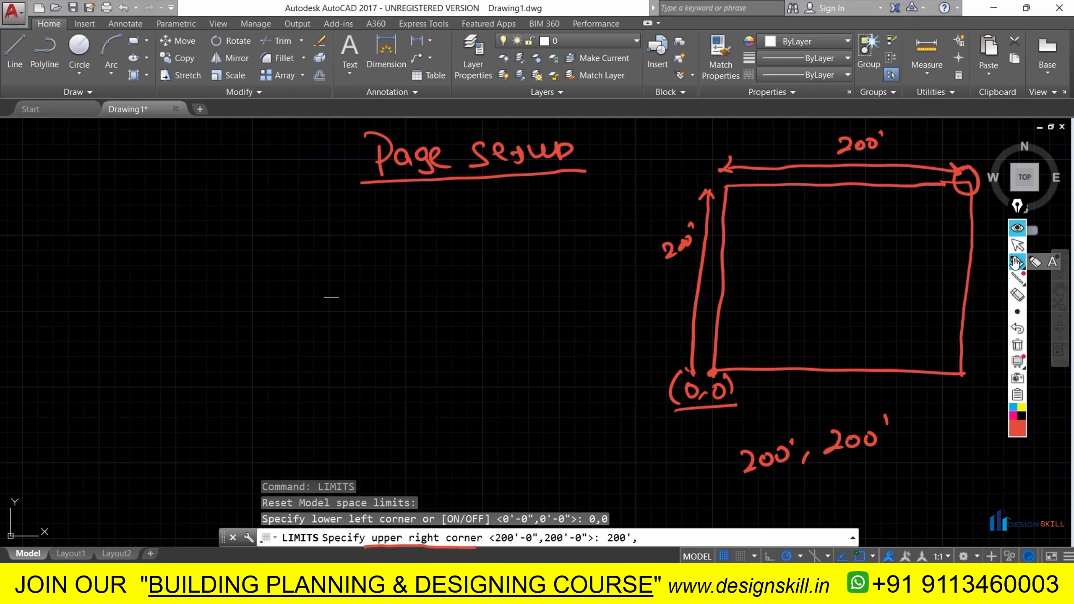
left_click_drag(724, 157, 715, 170)
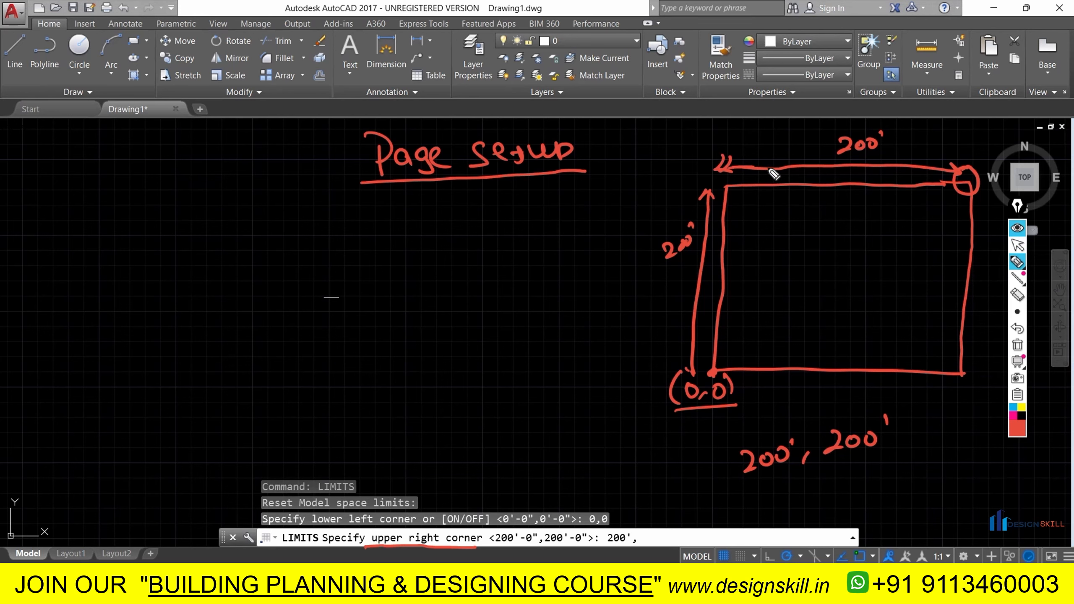
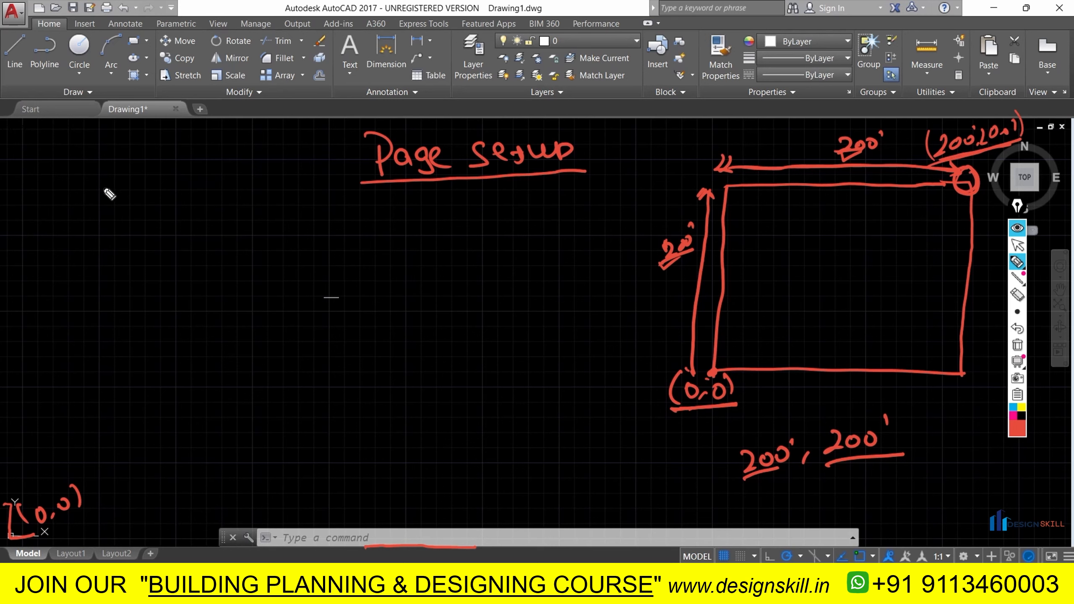
- Handwrite "zoom" in the empty drawing area and start the ZOOM command
left_click_drag(97, 190, 190, 203)
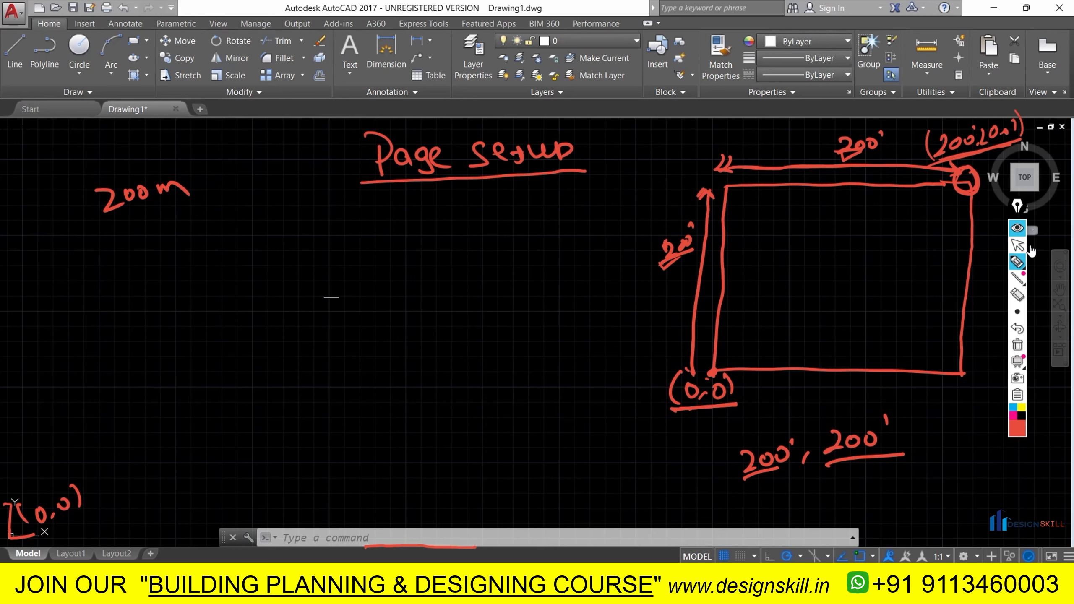
left_click(1018, 247)
left_click(370, 539)
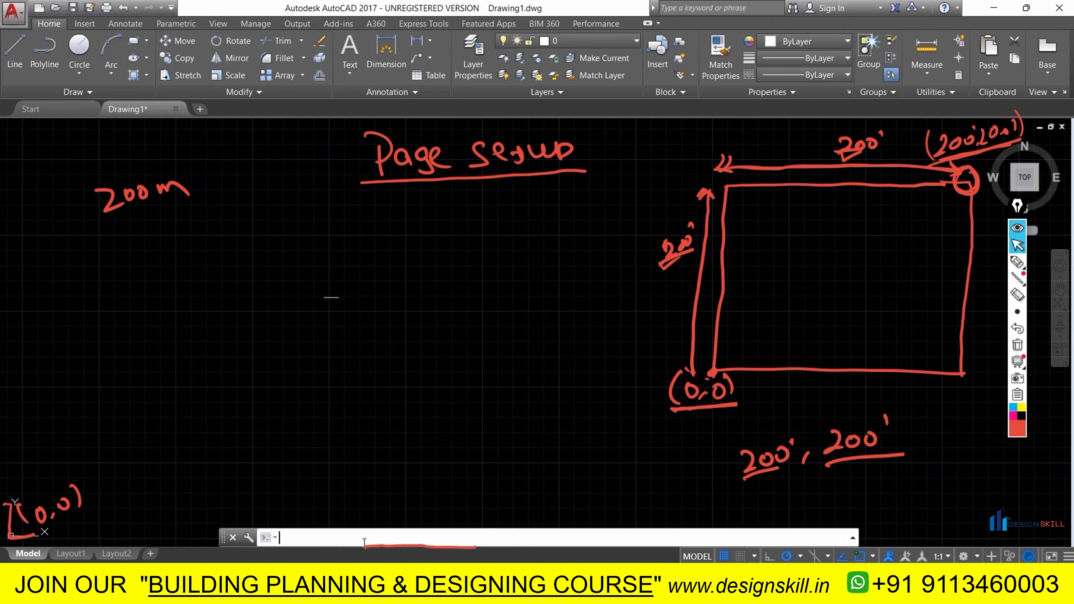
type("zo")
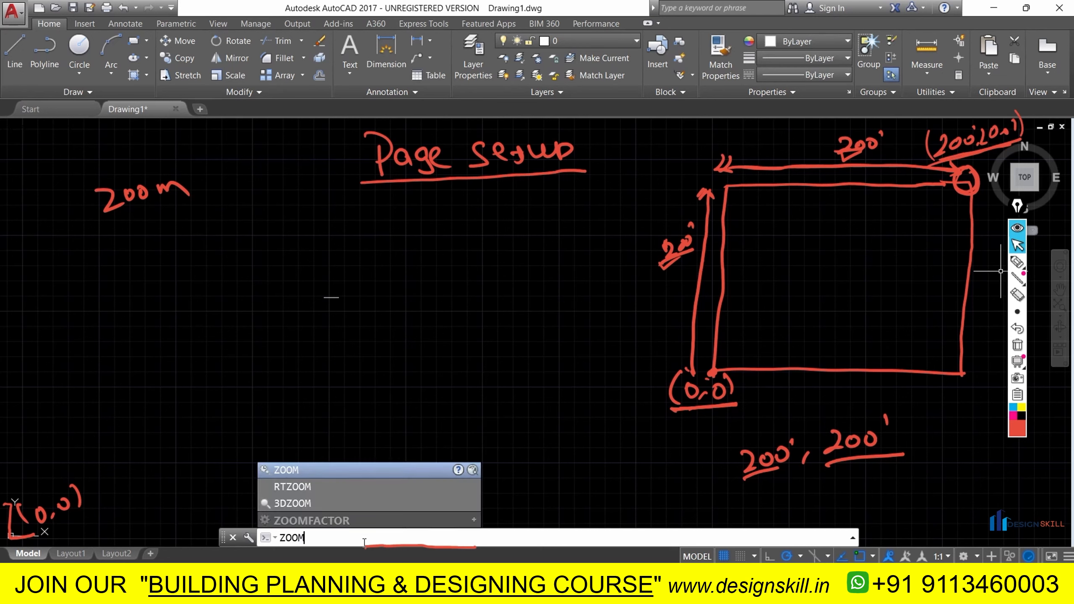
key("Return")
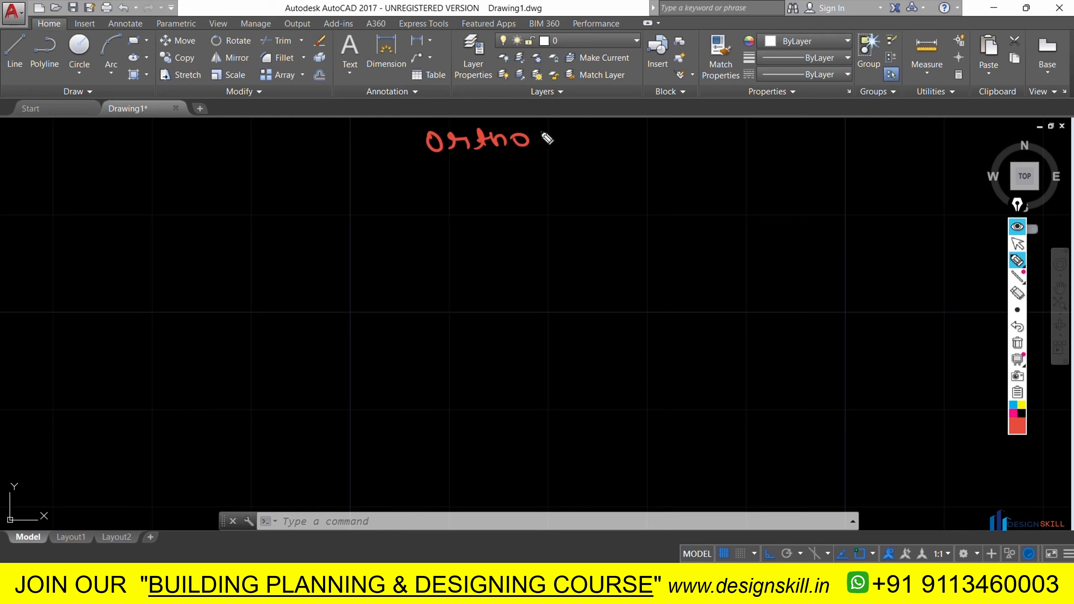
- Complete the handwritten heading "OrthoGraphics" and underline it twice
mouse_move(547, 139)
left_mouse_down()
mouse_move(590, 148)
mouse_move(670, 136)
left_mouse_up()
left_click_drag(420, 163, 638, 159)
left_click_drag(440, 170, 547, 163)
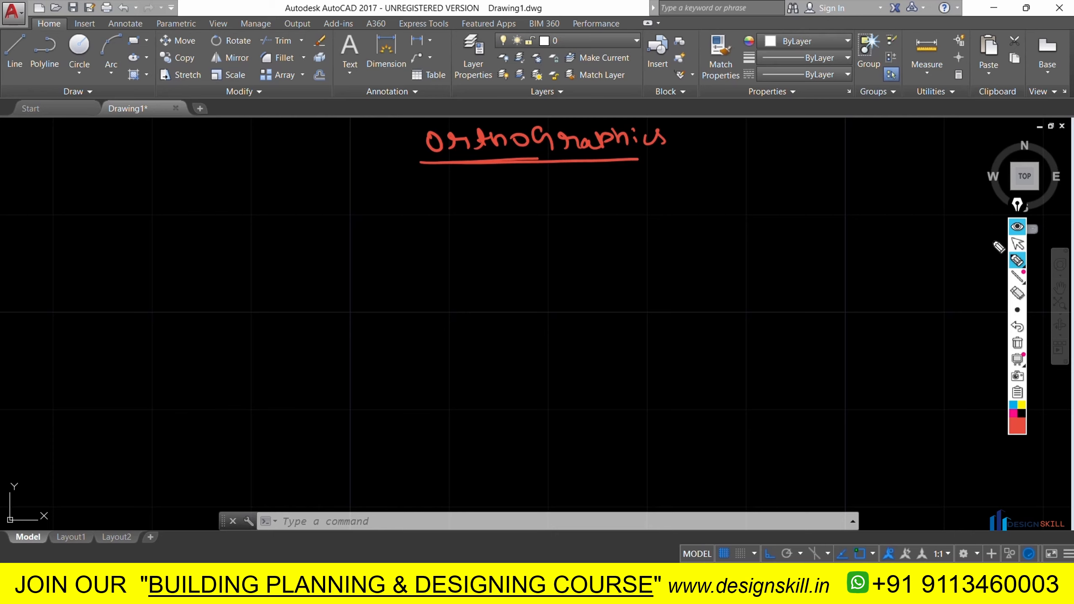
- Turn Ortho off and draw a roughly horizontal line about 2'-8" long by eye across the drawing area
left_click(1018, 248)
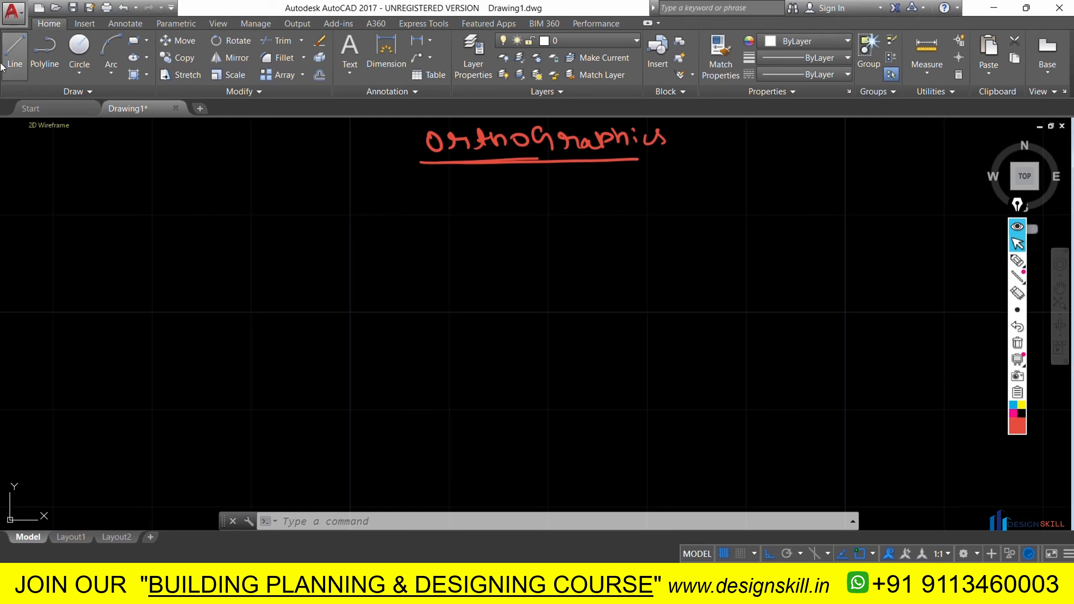
left_click(17, 53)
left_click(326, 330)
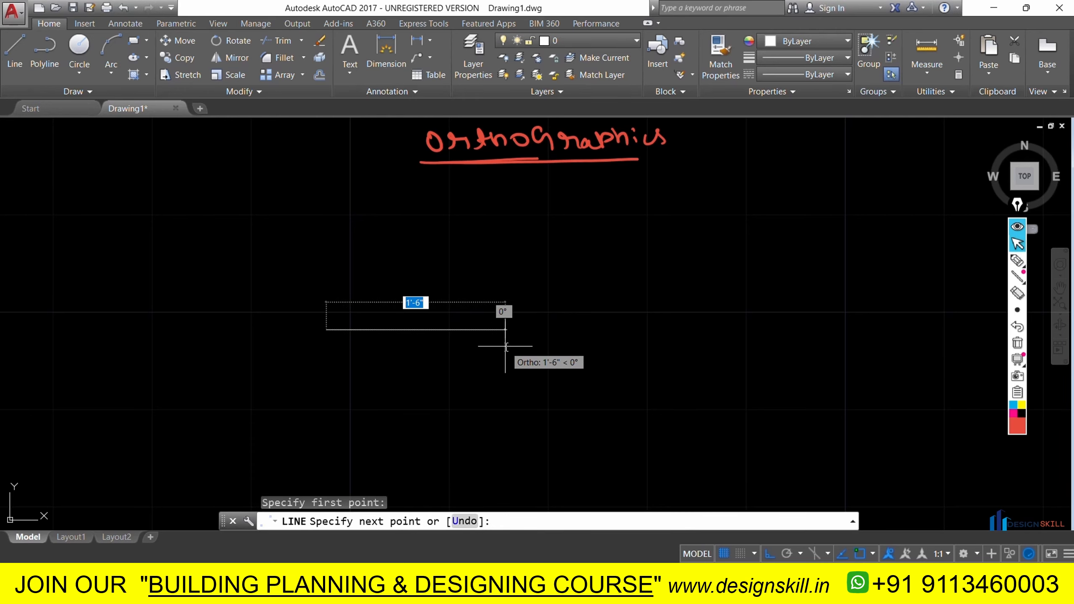
key("F8")
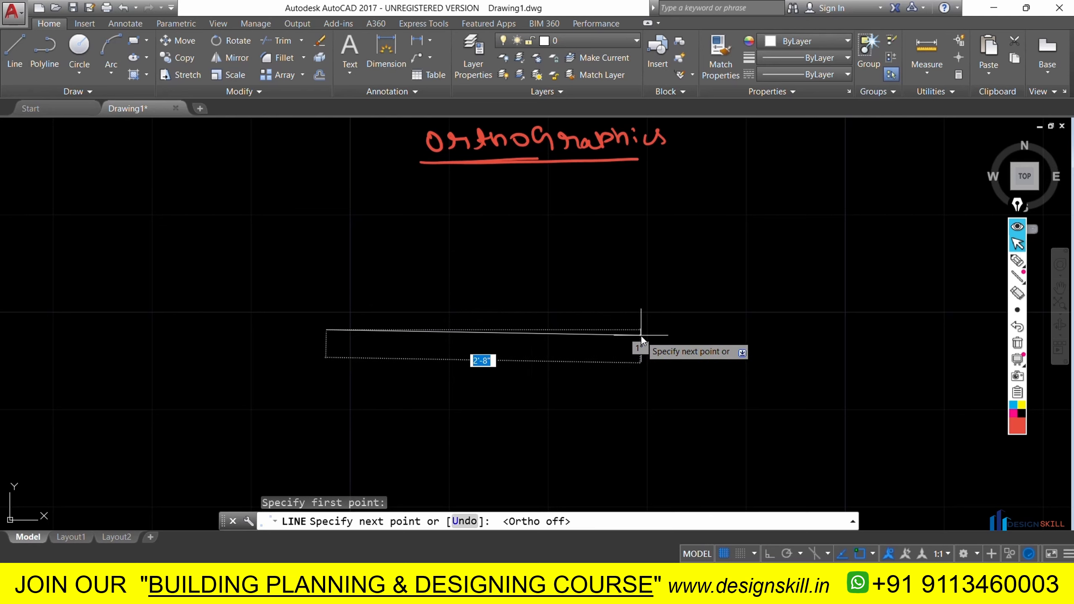
scroll(641, 335, "up", 2)
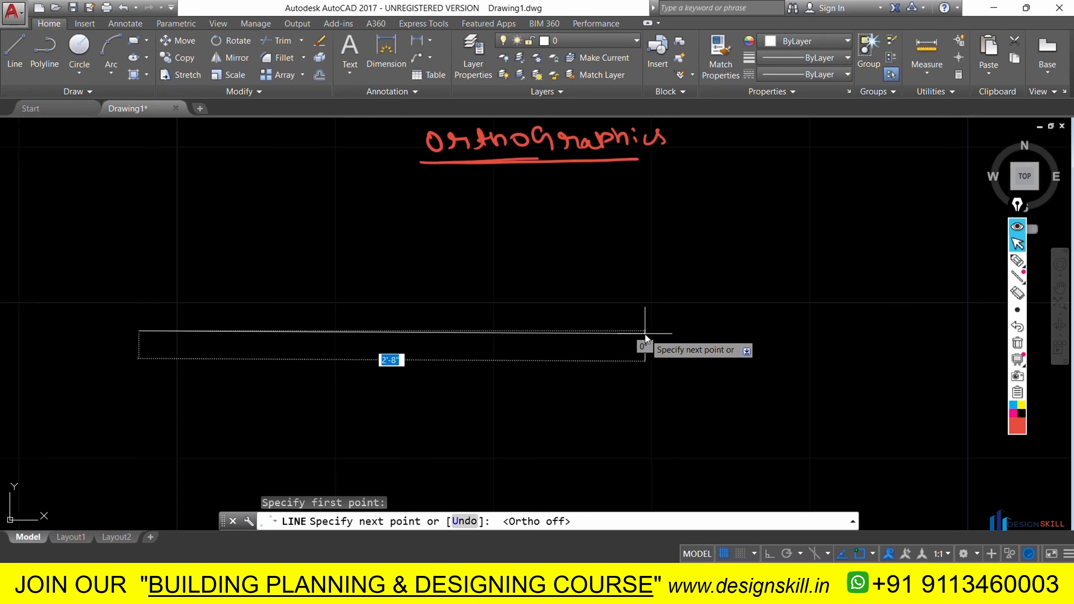
left_click(645, 334)
right_click(651, 335)
left_click(677, 343)
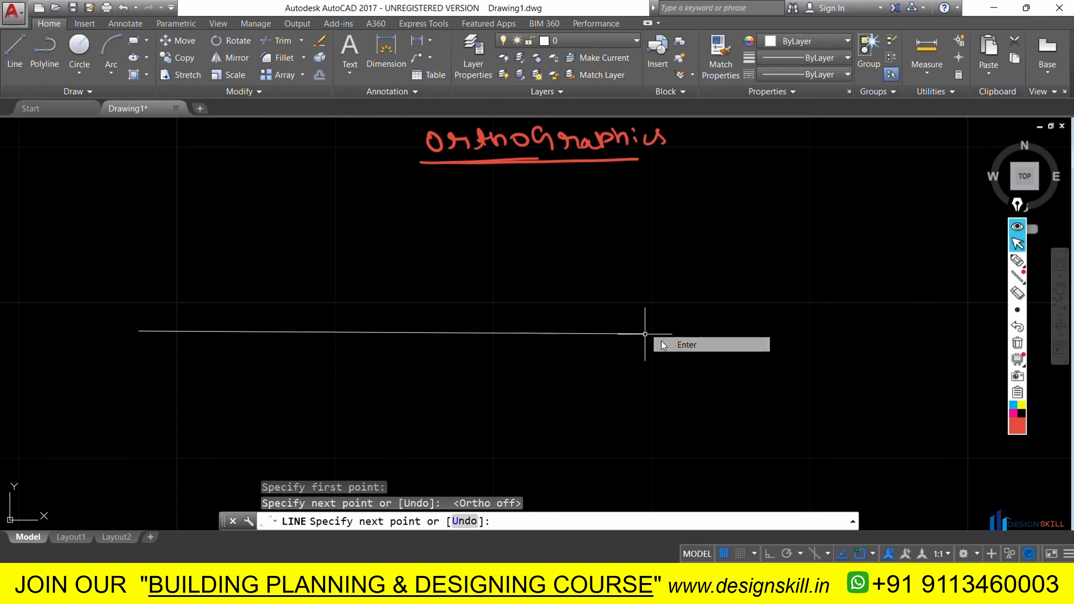
- Draw a freehand vertical line beyond the long line's right end with Ortho off
left_click(14, 51)
left_click(745, 374)
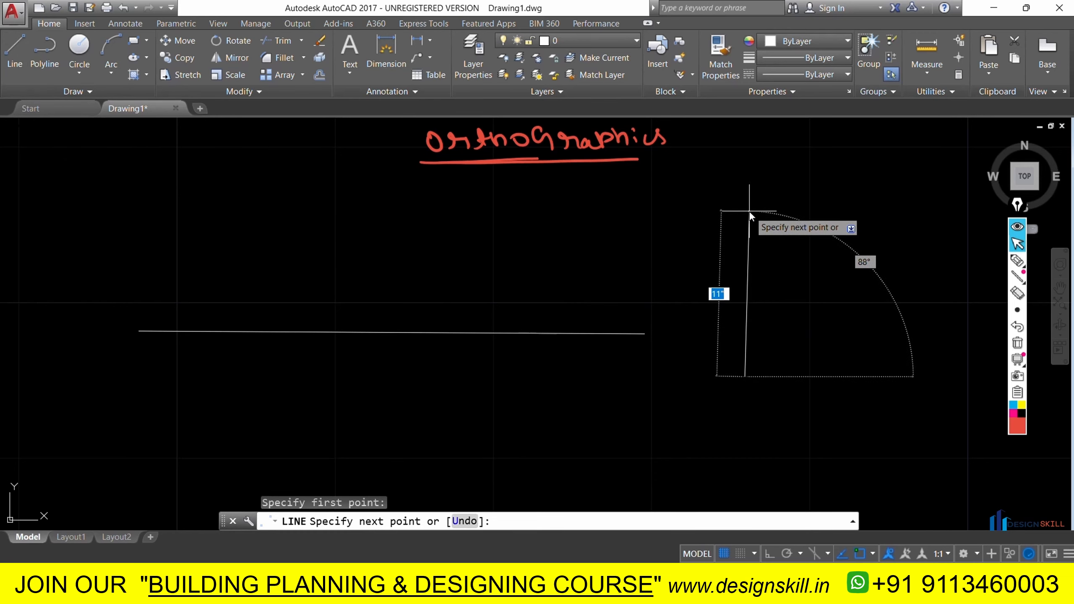
left_click(746, 181)
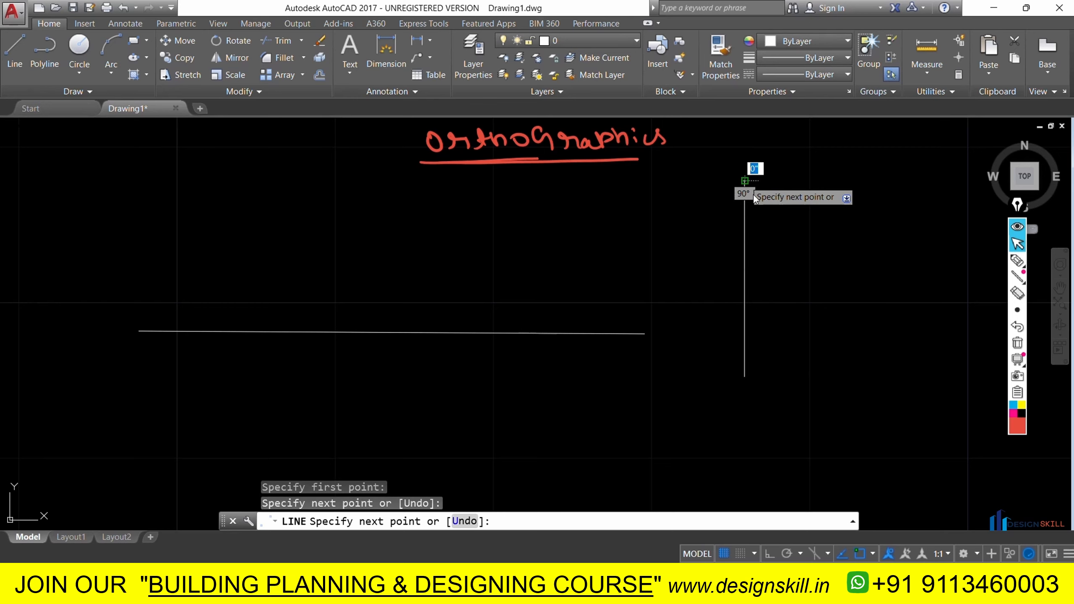
right_click(746, 183)
left_click(765, 193)
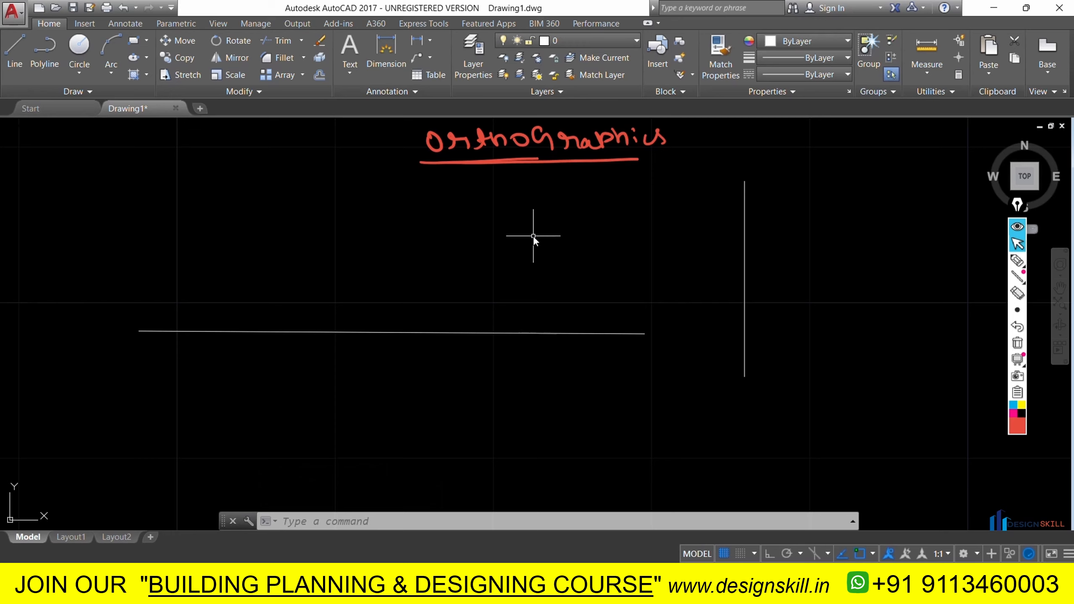
- Handwrite the notes "Ortho ⇒ ON" and "Fn+F8" beside the heading and underline both
left_click(1018, 260)
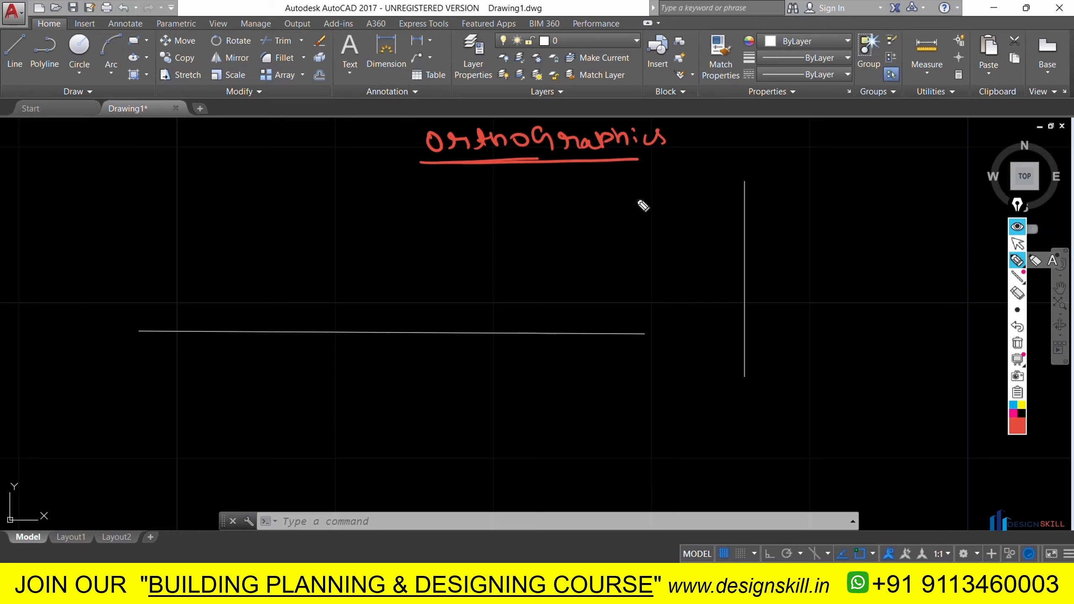
left_click_drag(743, 149, 954, 144)
left_click_drag(796, 162, 915, 163)
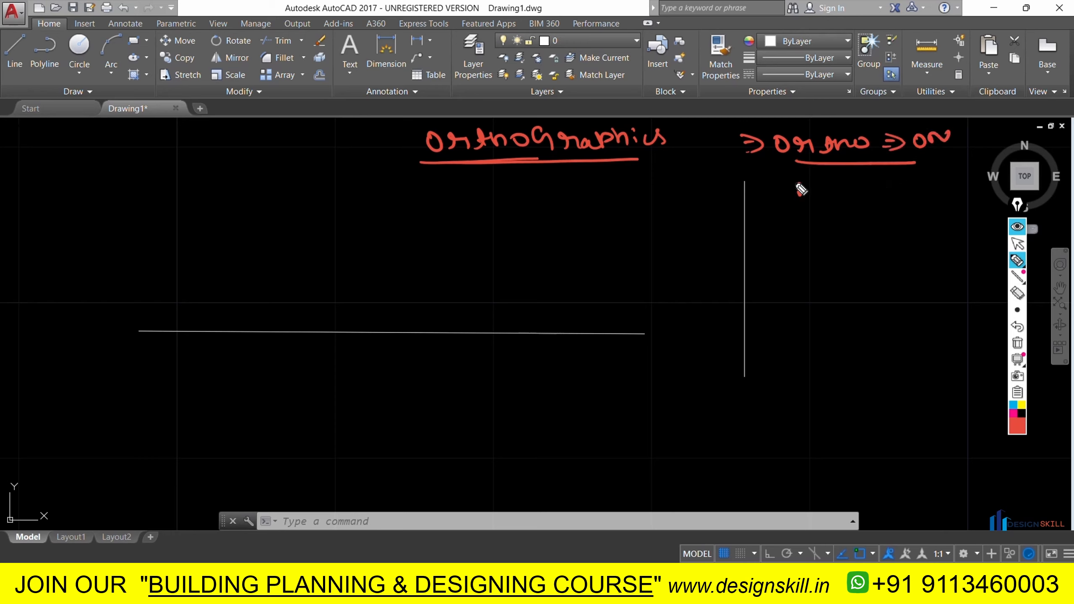
left_click_drag(800, 189, 884, 193)
left_click_drag(790, 206, 892, 206)
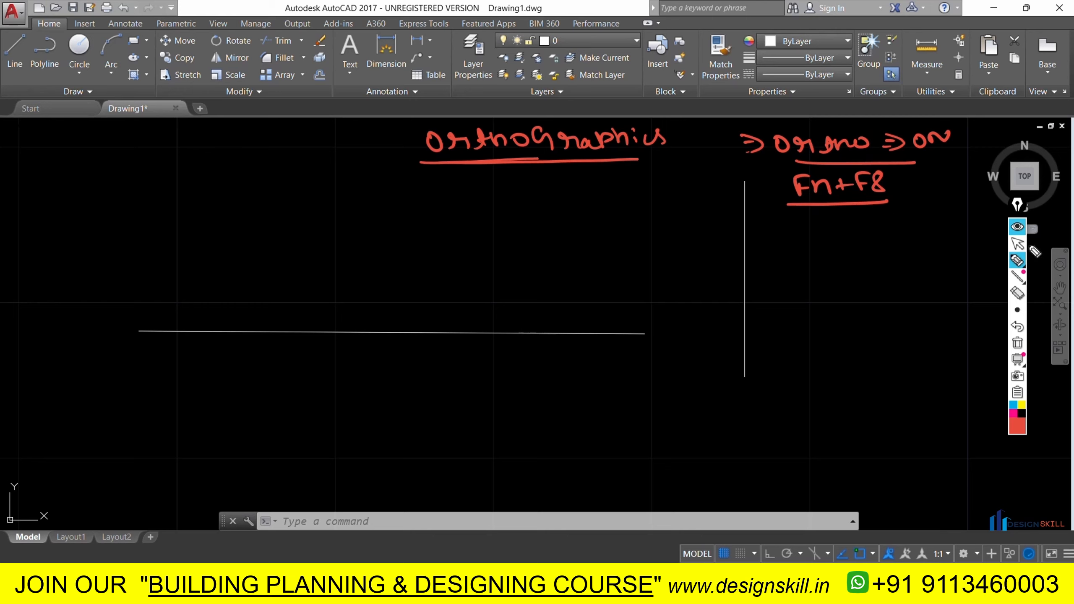
- Draw a shorter horizontal line above the long line, turning Ortho on after placing its first point
left_click(1018, 244)
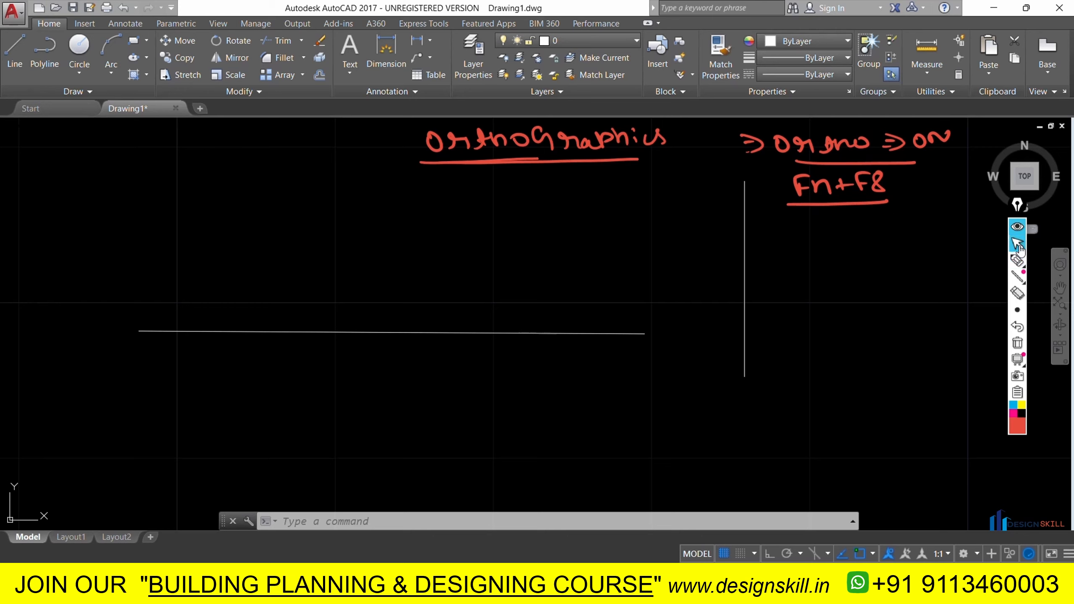
left_click(14, 49)
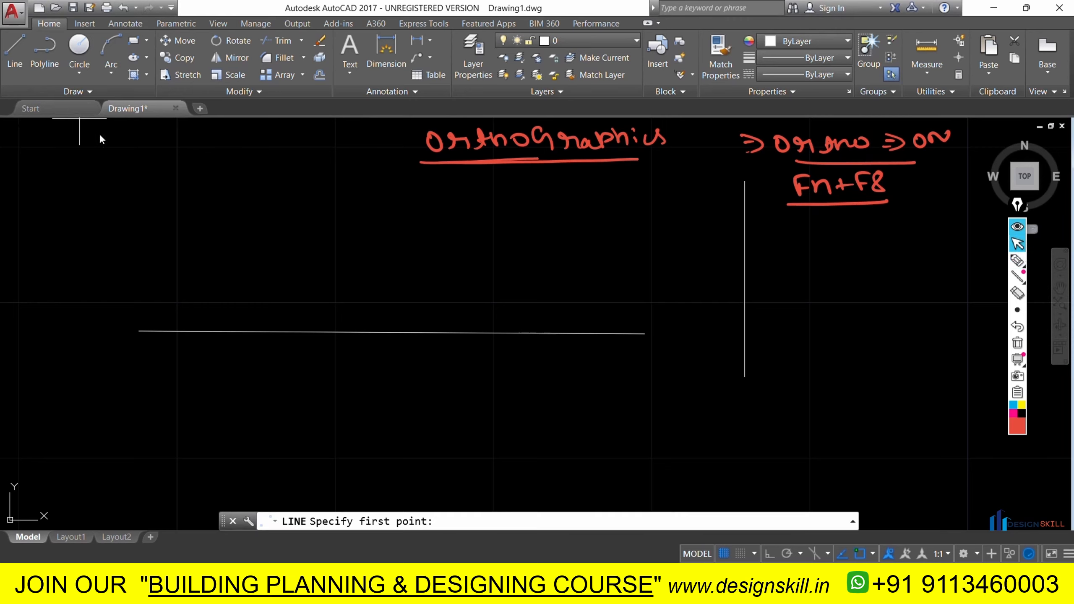
left_click(214, 249)
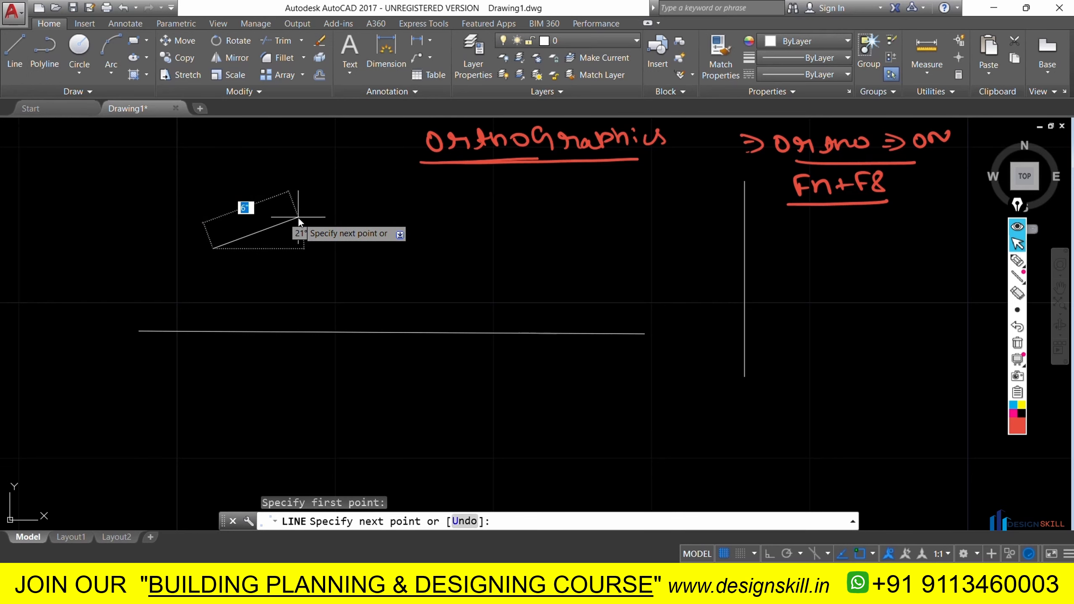
key("F8")
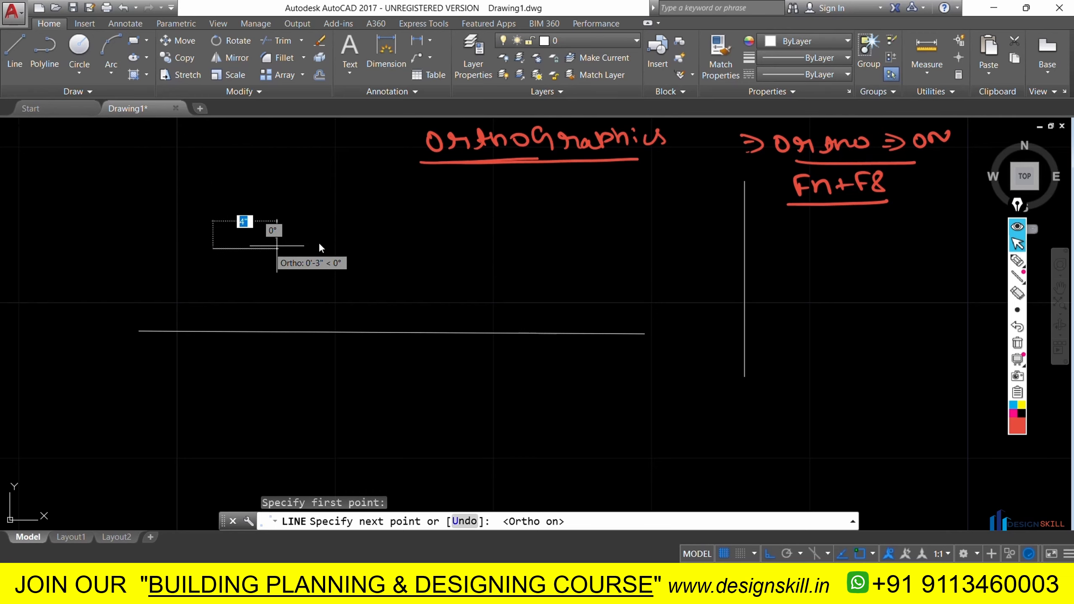
left_click(395, 249)
right_click(409, 245)
left_click(425, 250)
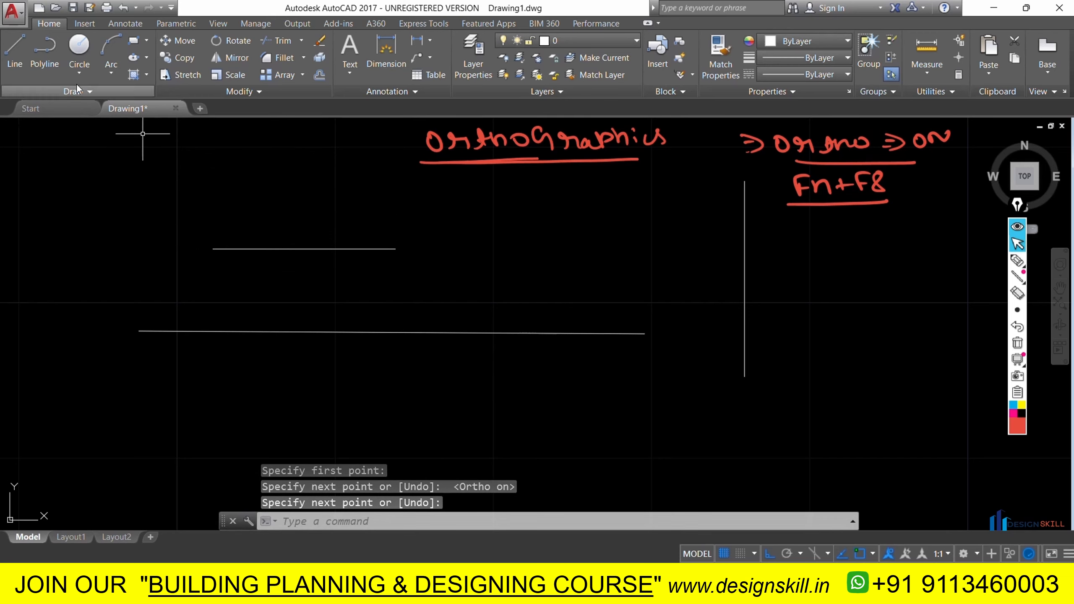
- Draw a vertical line upward from the left end of the short horizontal line with Ortho on
left_click(15, 48)
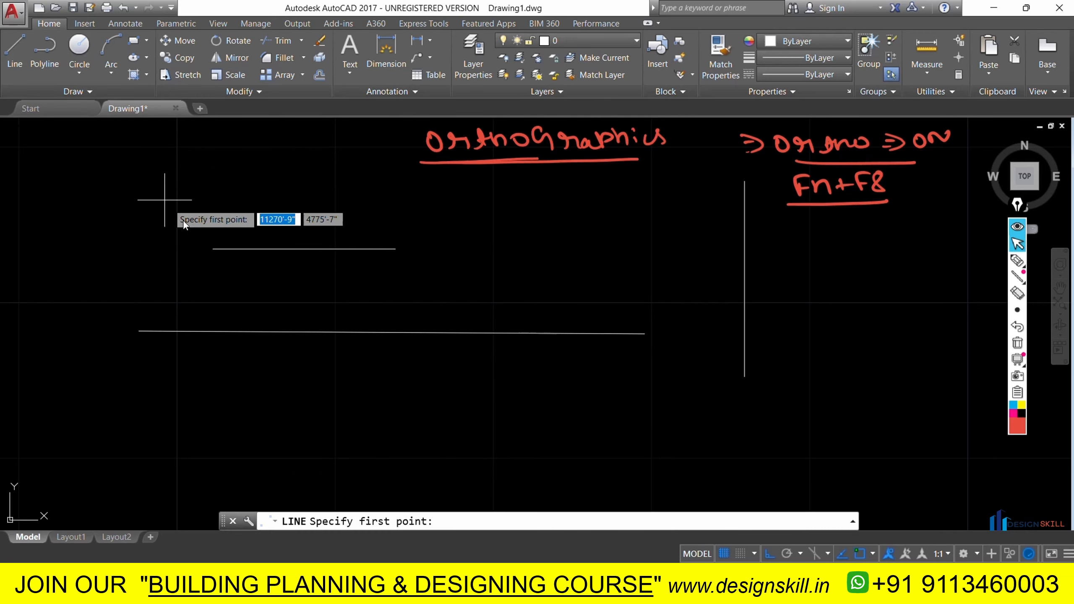
left_click(211, 248)
right_click(212, 168)
left_click(249, 180)
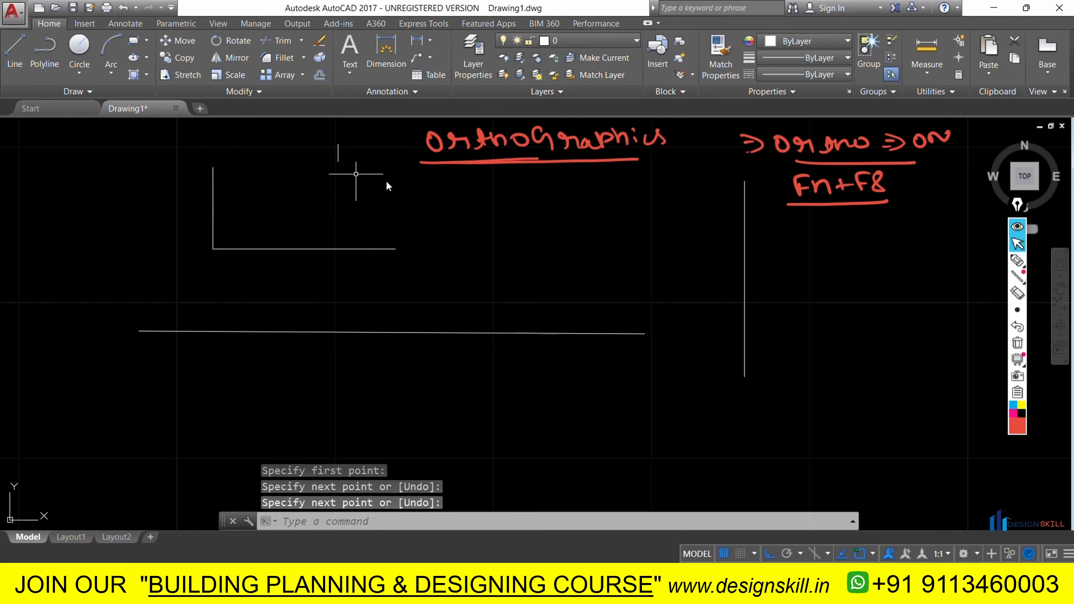
- Handwrite "To Draw perfectly Horizontal and Vertical Lines" below the Fn+F8 note and underline the last word
left_click(1015, 262)
mouse_move(771, 237)
left_mouse_down()
mouse_move(922, 253)
mouse_move(932, 238)
left_mouse_up()
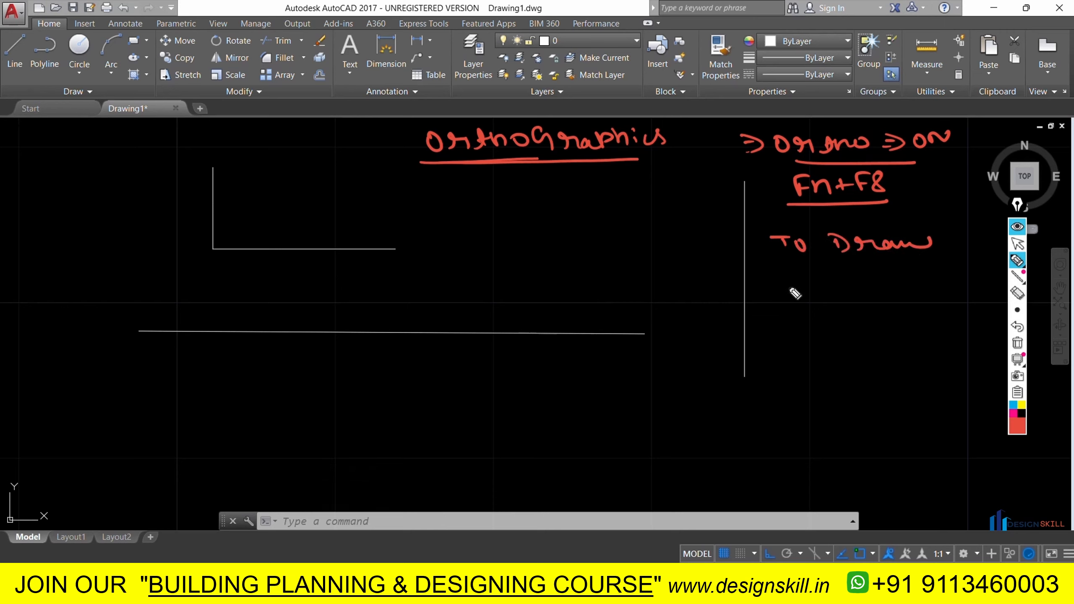
mouse_move(794, 288)
left_mouse_down()
mouse_move(922, 284)
mouse_move(932, 297)
left_mouse_up()
mouse_move(809, 322)
left_mouse_down()
mouse_move(869, 331)
mouse_move(946, 317)
left_mouse_up()
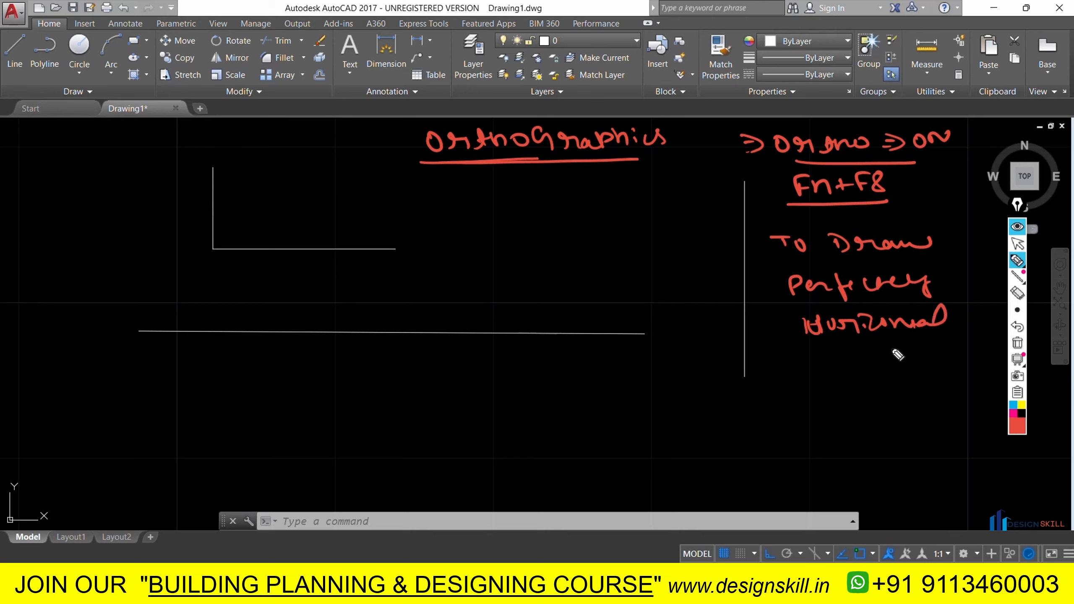
mouse_move(854, 364)
left_mouse_down()
mouse_move(895, 353)
mouse_move(896, 365)
left_mouse_up()
mouse_move(828, 389)
left_mouse_down()
mouse_move(870, 400)
mouse_move(920, 393)
mouse_move(934, 372)
left_mouse_up()
mouse_move(863, 423)
left_mouse_down()
mouse_move(901, 436)
mouse_move(926, 417)
mouse_move(928, 443)
left_mouse_up()
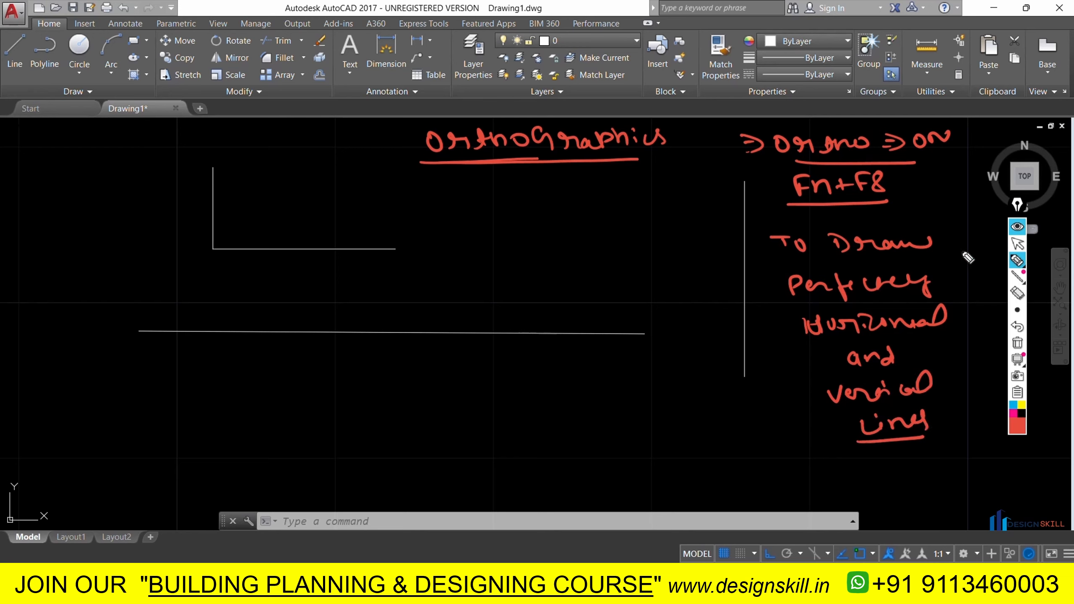
- Add a handwritten check mark beside the Fn+F8 note and return to the normal pointer
left_click(1016, 244)
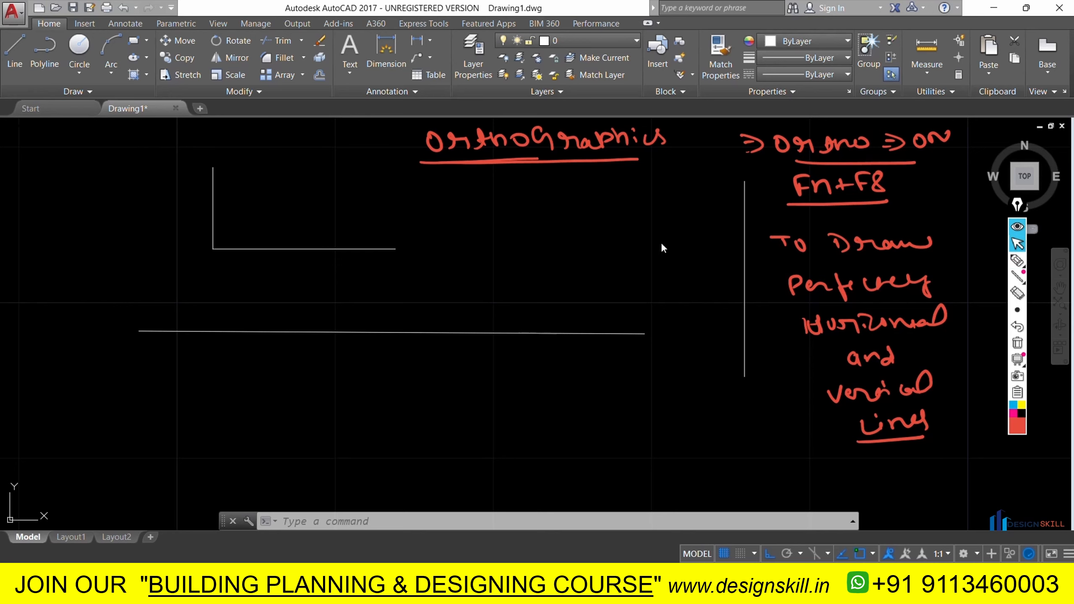
scroll(639, 207, "down", 3)
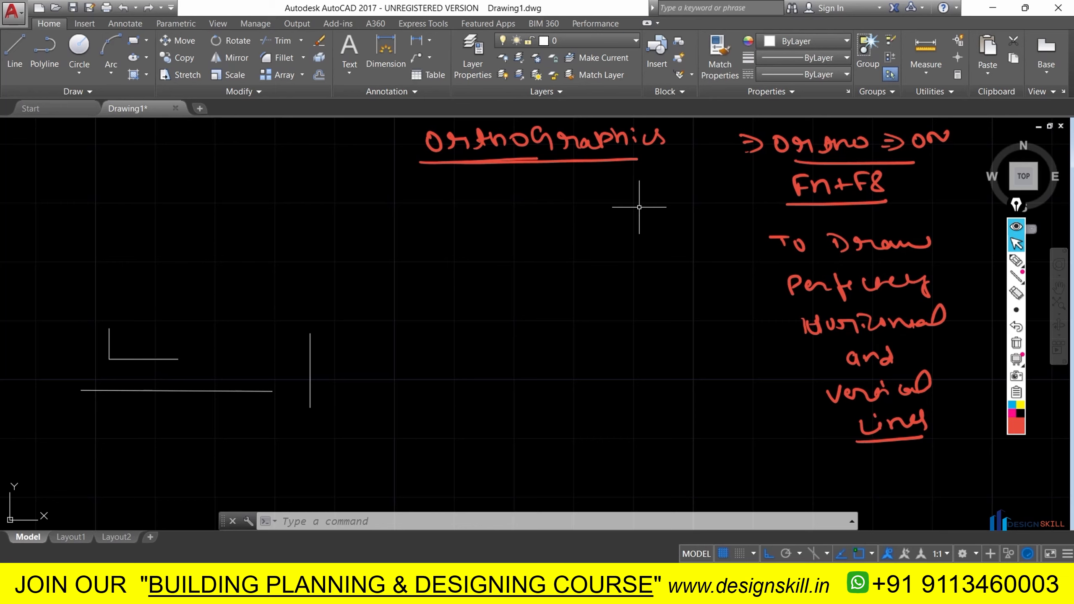
mouse_move(1022, 258)
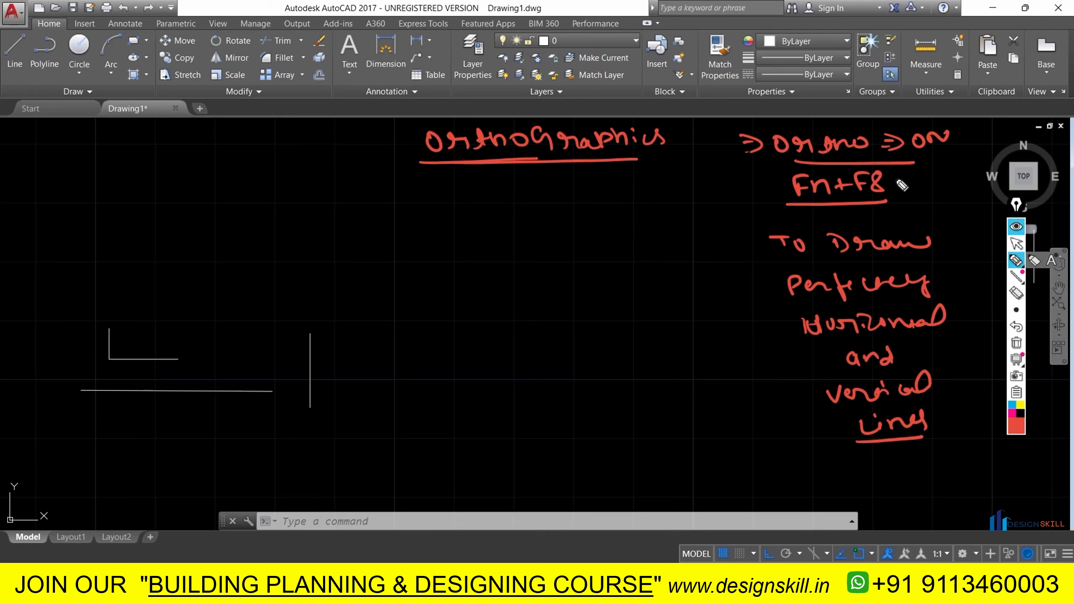
left_click_drag(897, 180, 930, 178)
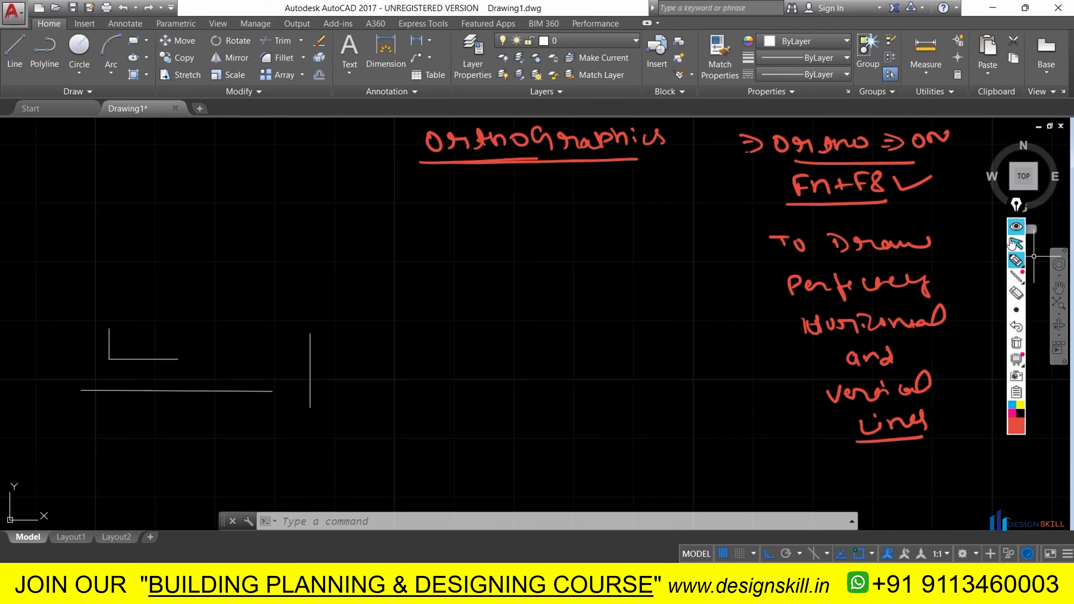
left_click(1015, 244)
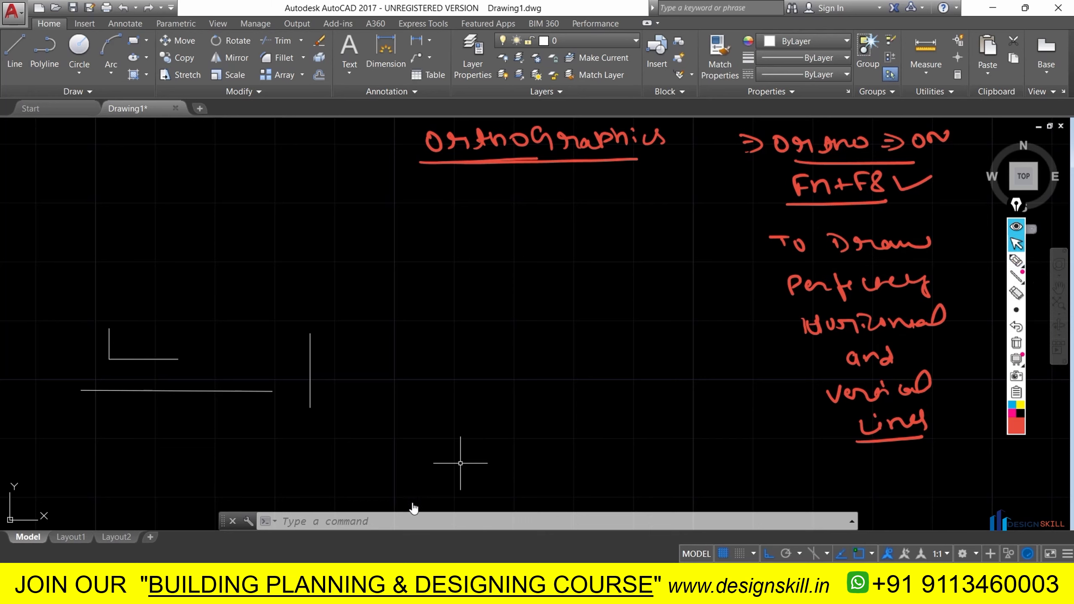
- Turn Ortho mode off with the ORTHO command
left_click(373, 518)
type("ORTHO")
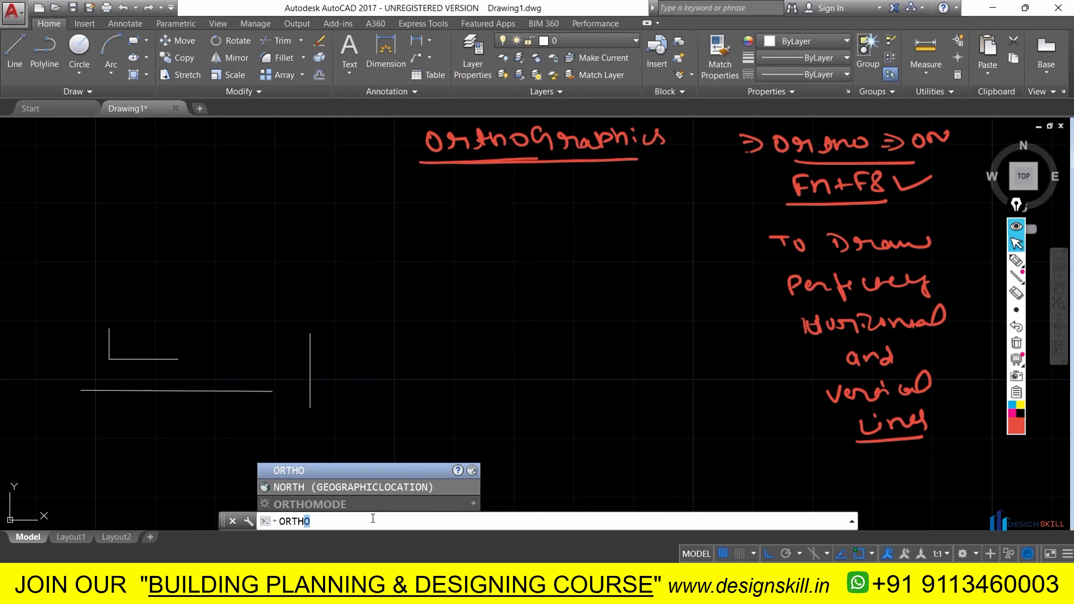
key("Return")
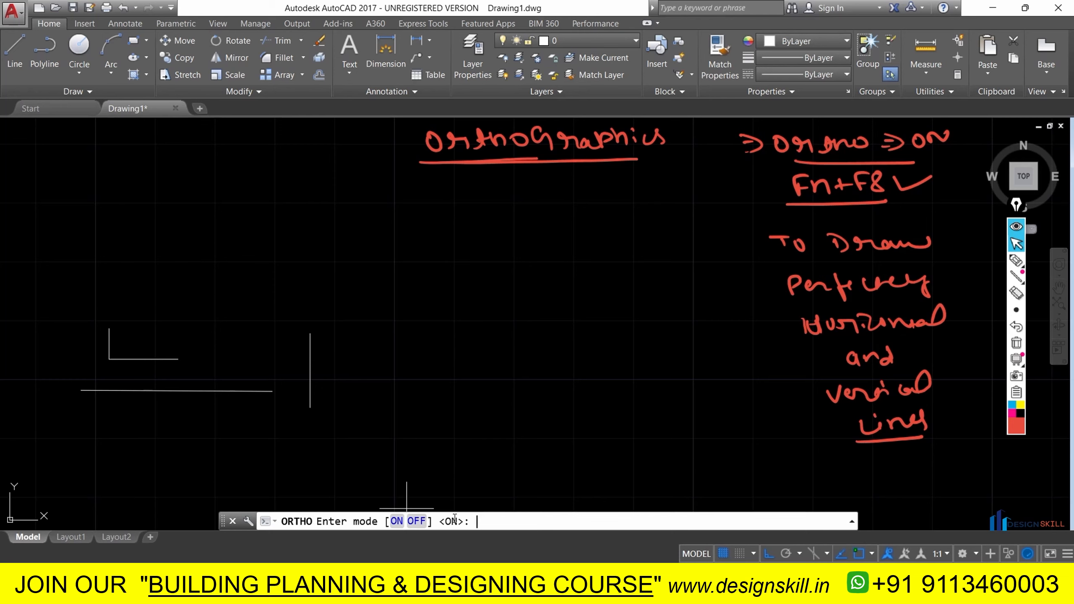
key("Return")
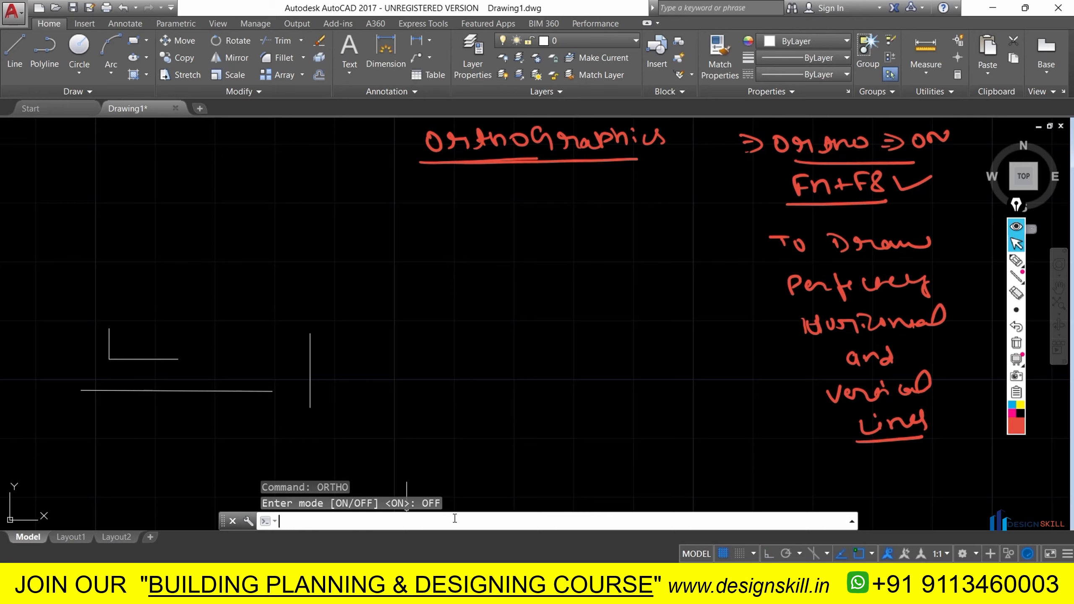
- Set Ortho mode back to ON with the ORTHO command
type("ORTHO")
key("Return")
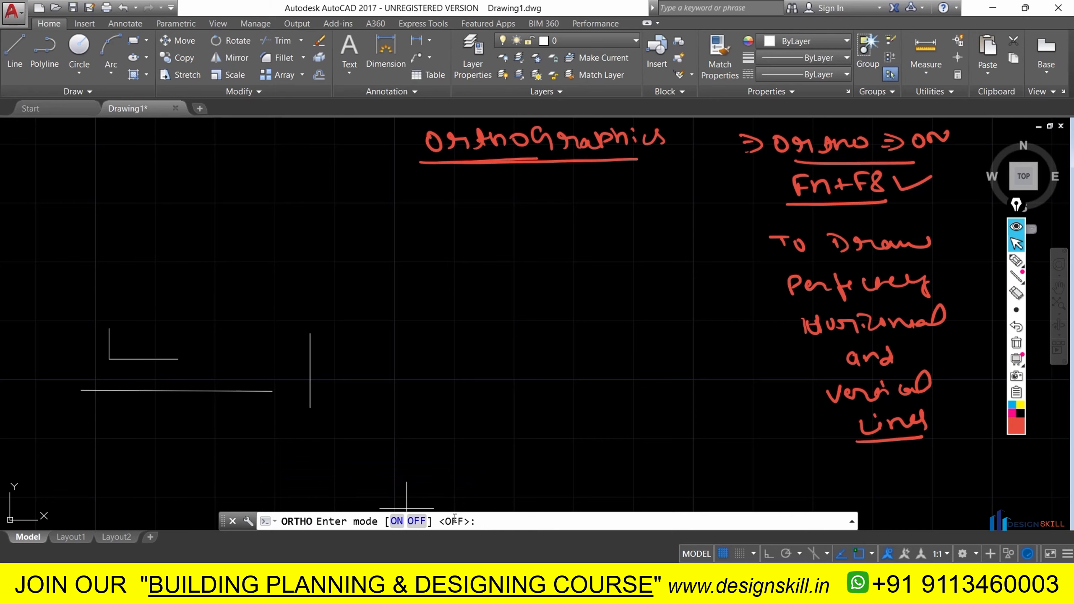
key("Return")
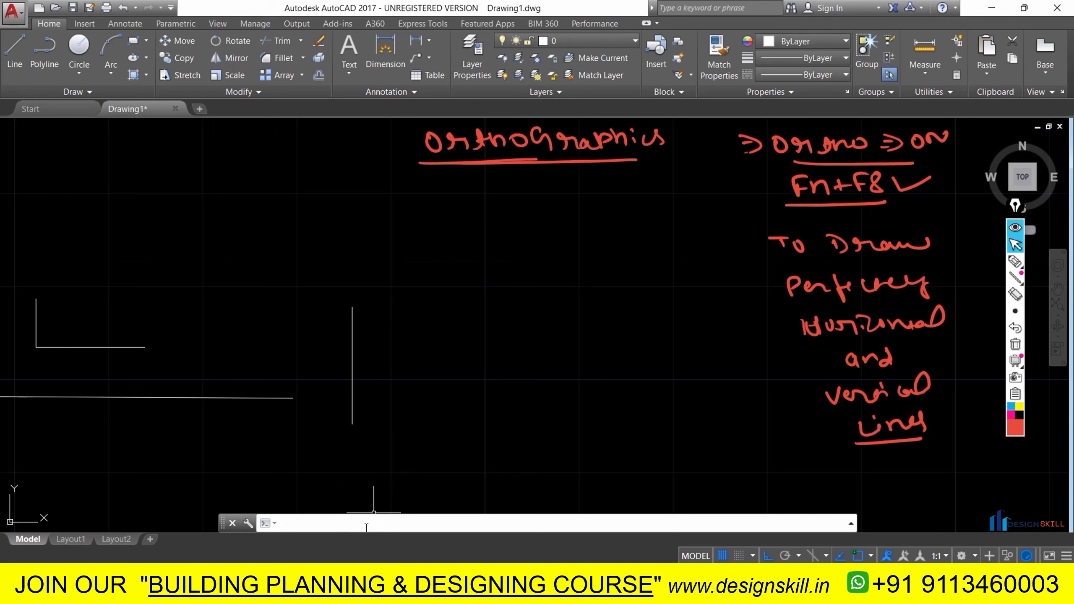
type("ORTHO")
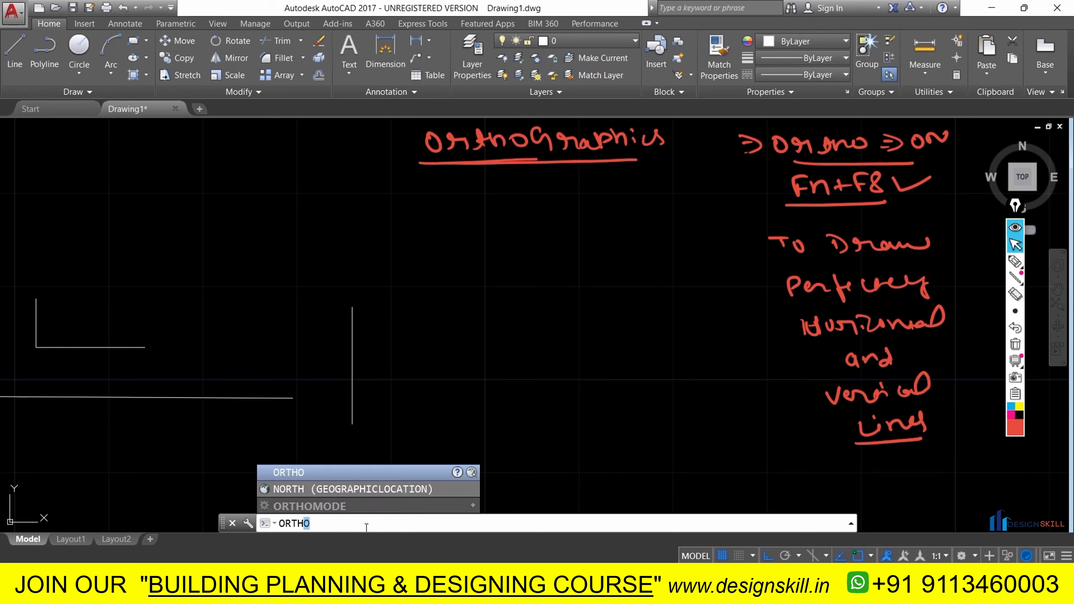
key("Return")
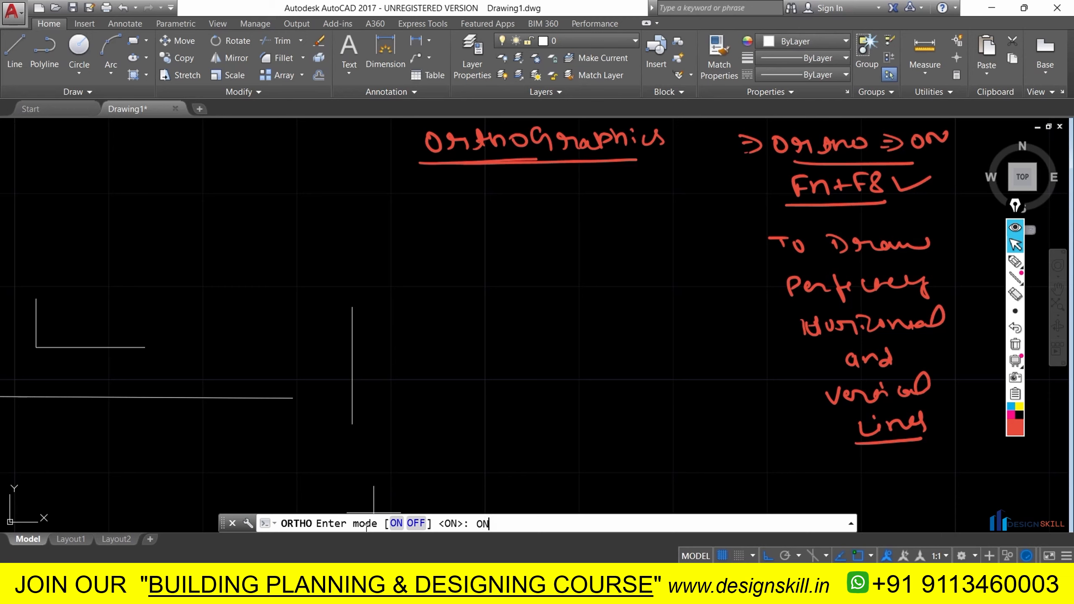
key("Return")
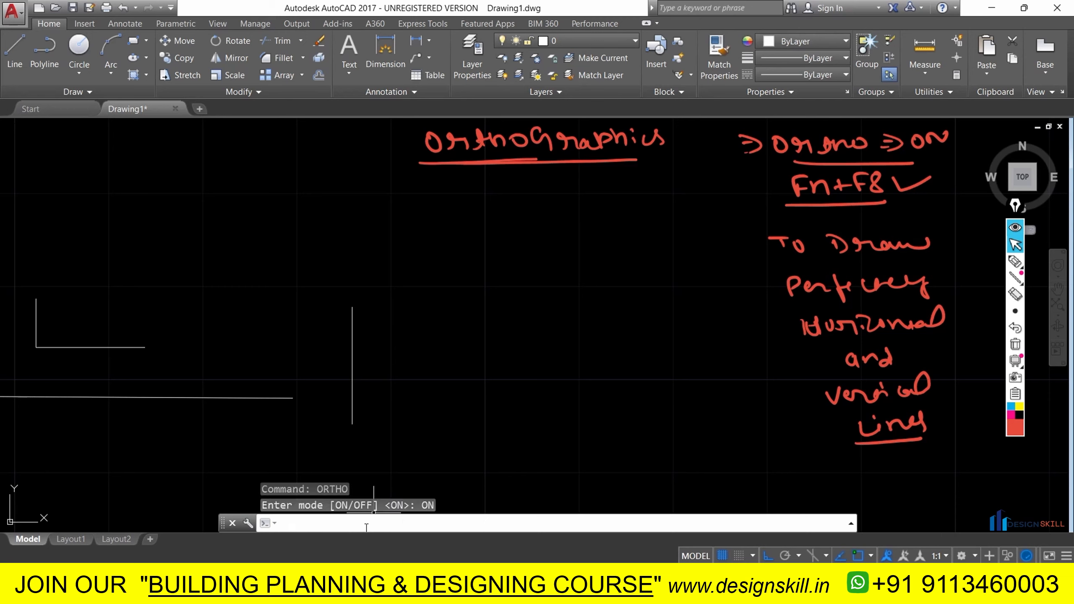
- Draw a 20' horizontal line to the right of the standalone vertical line
left_click(20, 69)
left_click(454, 412)
type("20'")
key("Return")
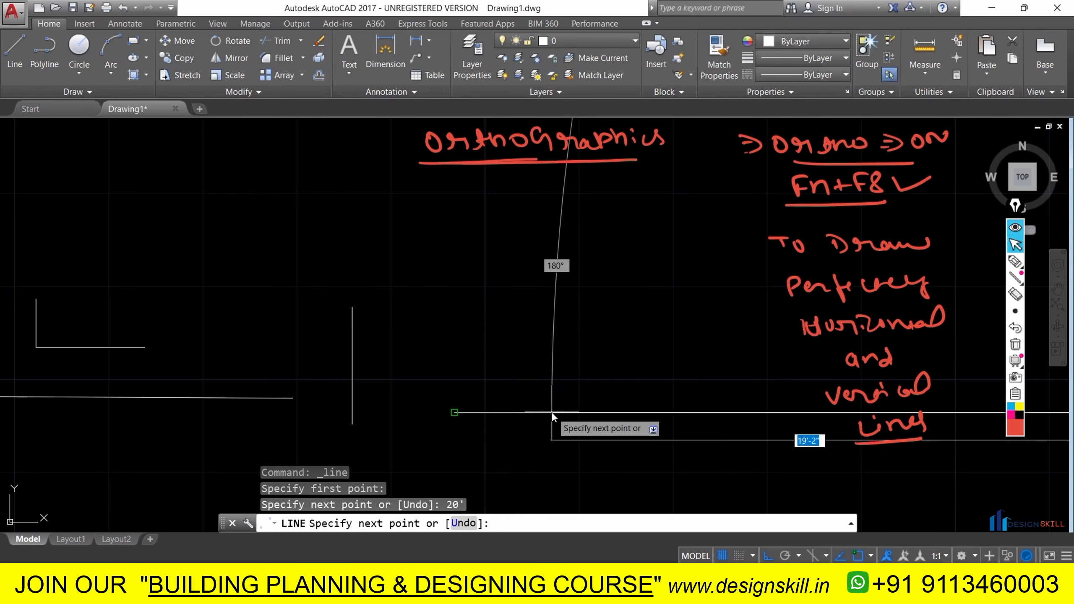
key("Return")
- Draw a 5' vertical line upward from the right end of the 20' line
scroll(377, 403, "down", 4)
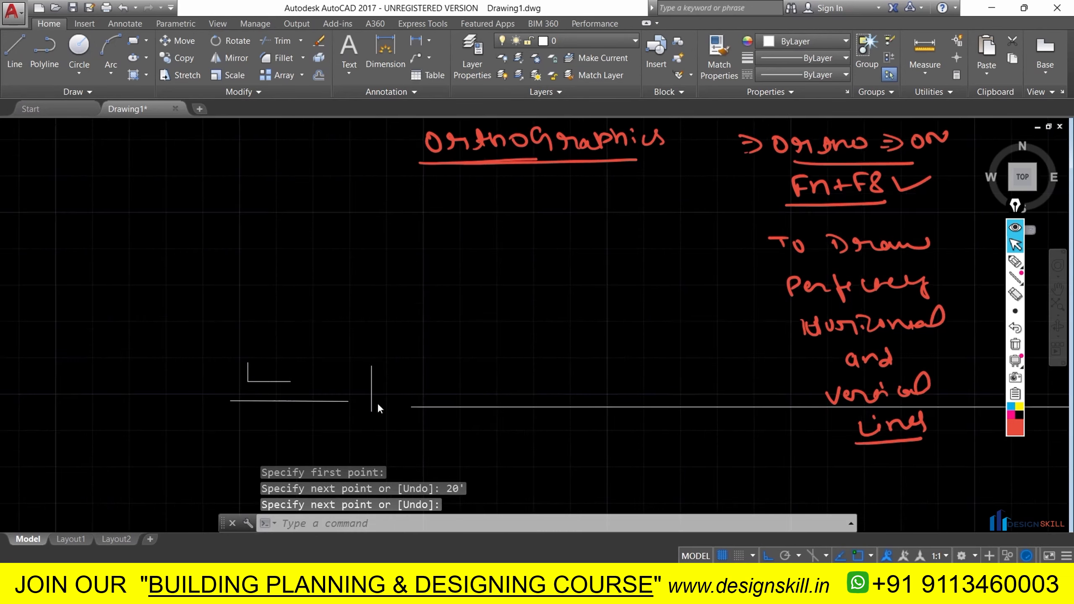
scroll(378, 403, "down", 8)
scroll(396, 408, "up", 6)
mouse_move(383, 356)
middle_mouse_down()
mouse_move(320, 355)
mouse_move(251, 332)
middle_mouse_up()
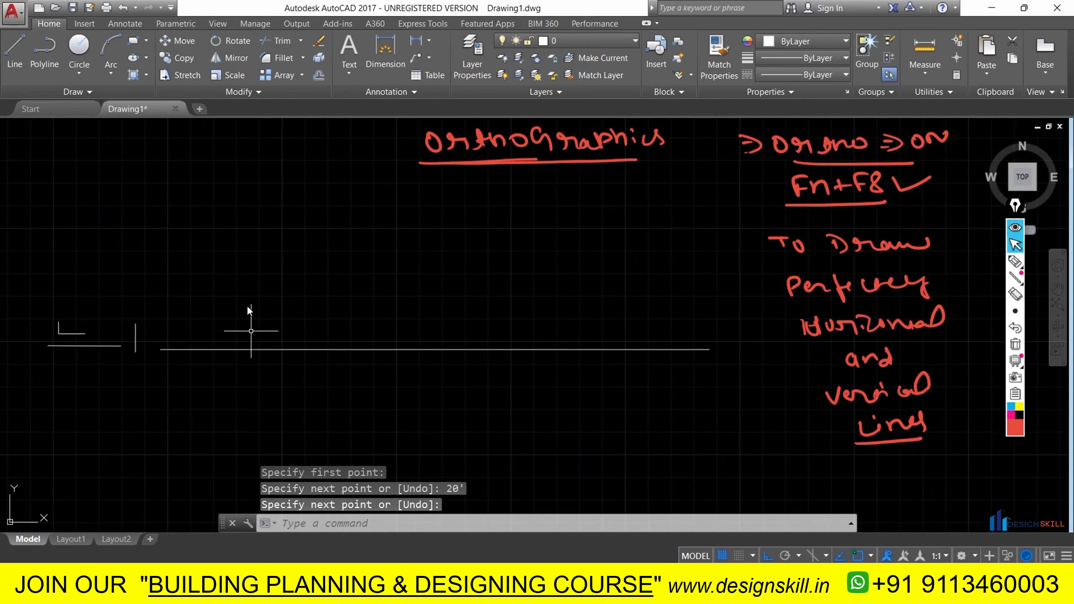
left_click(14, 47)
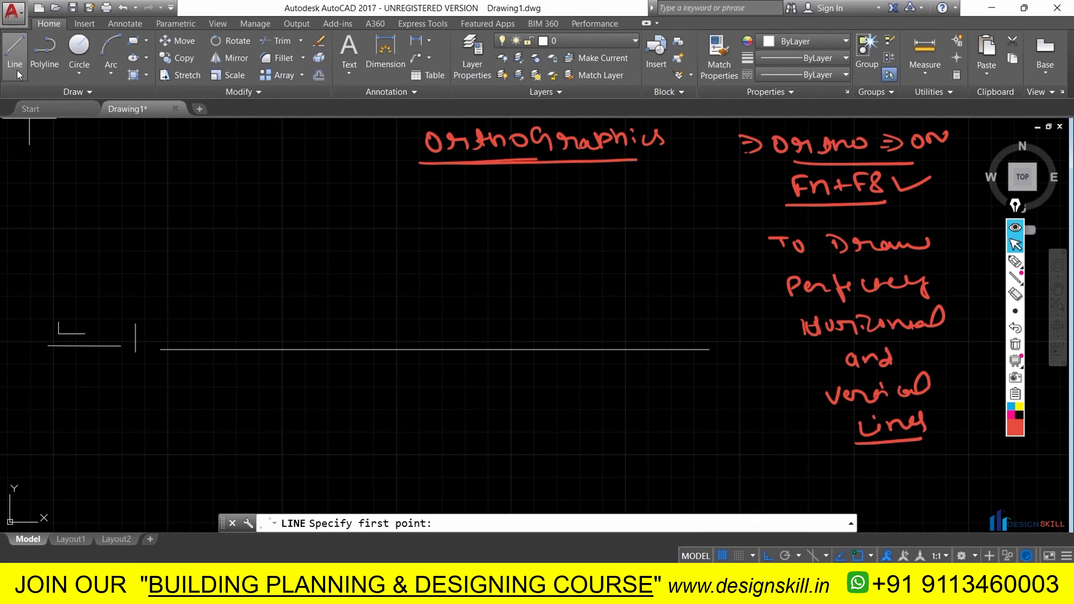
left_click(711, 349)
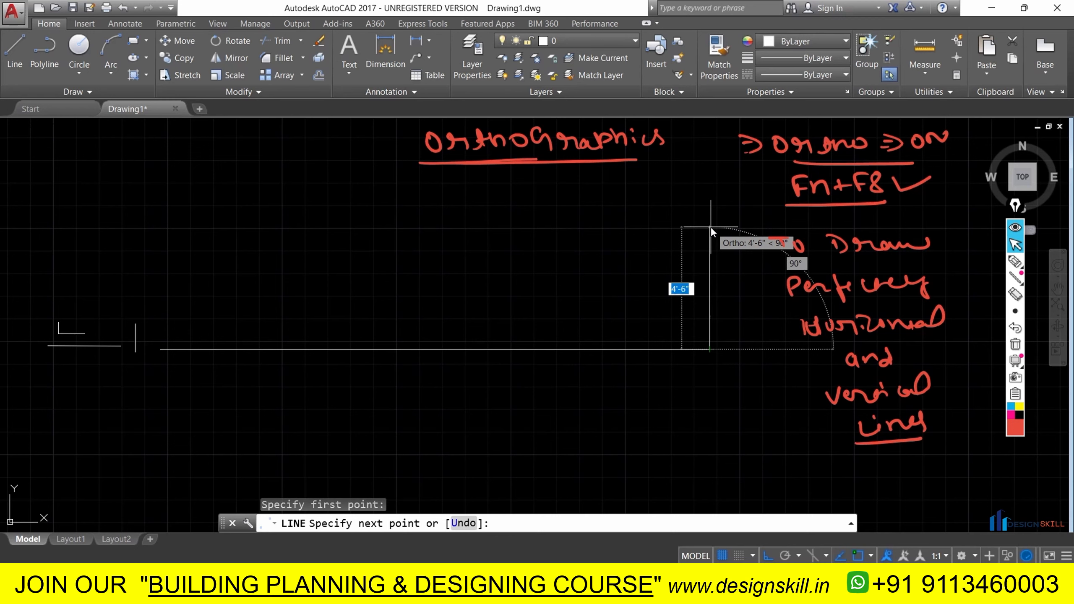
type("5'")
key("Return")
key("Return")
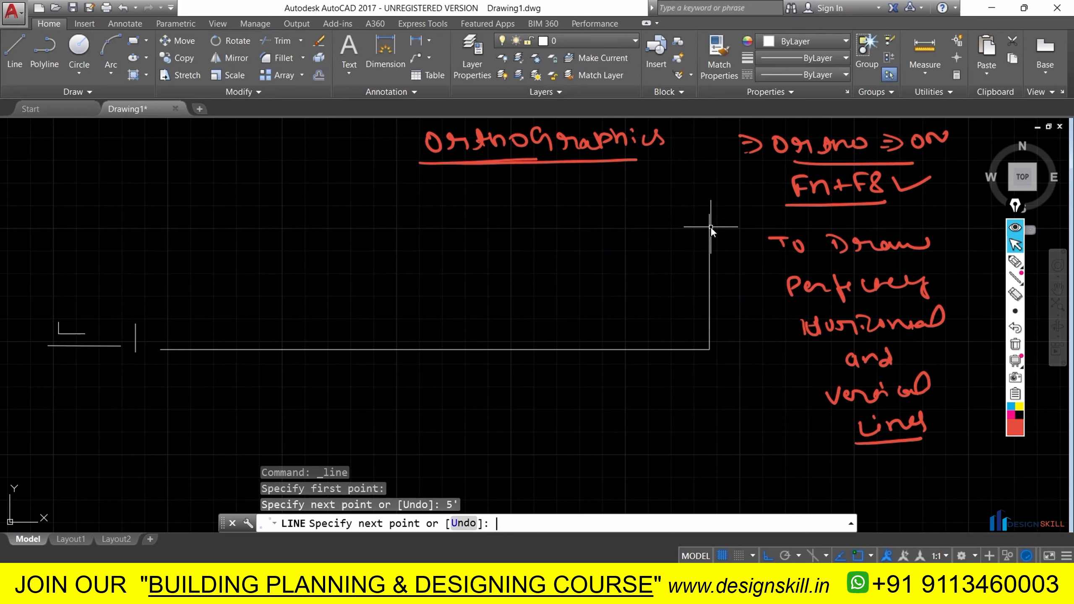
- Draw a 5' vertical line upward from the left end of the 20' line
left_click(8, 55)
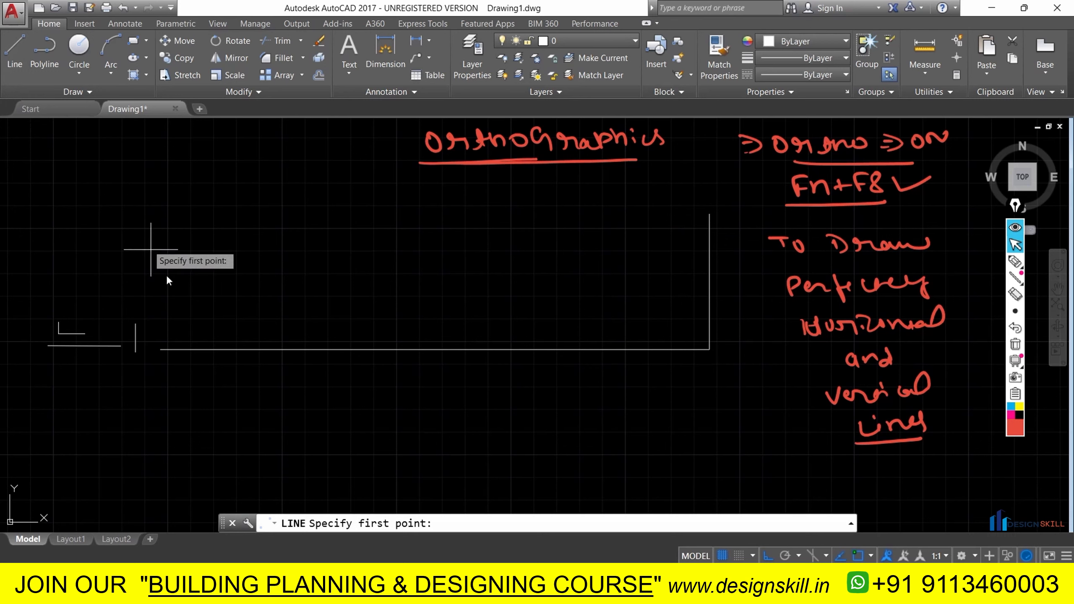
left_click(170, 350)
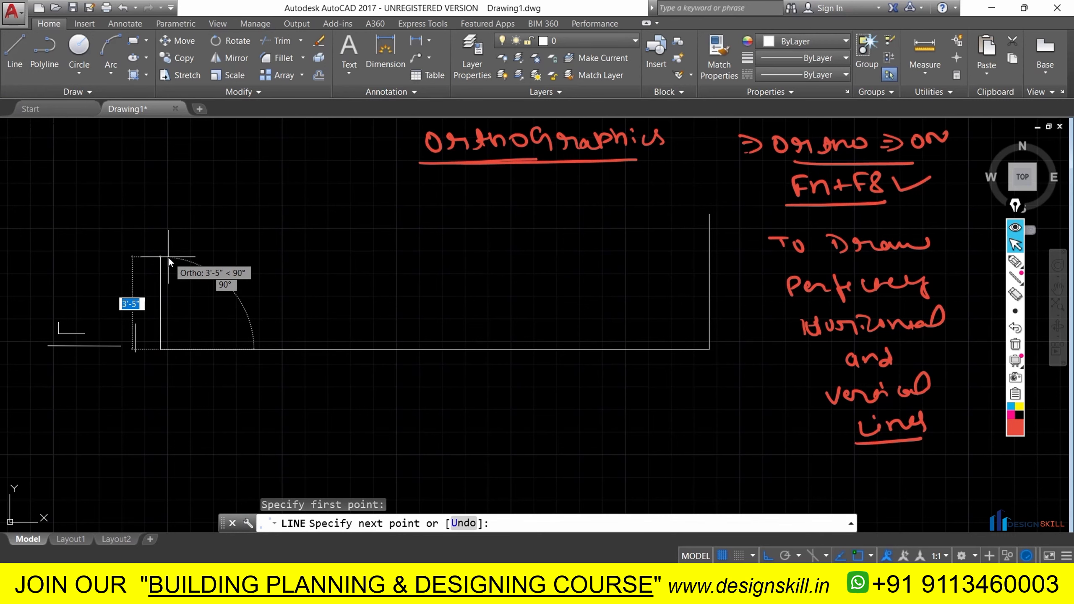
type("5'")
key("Return")
key("Escape")
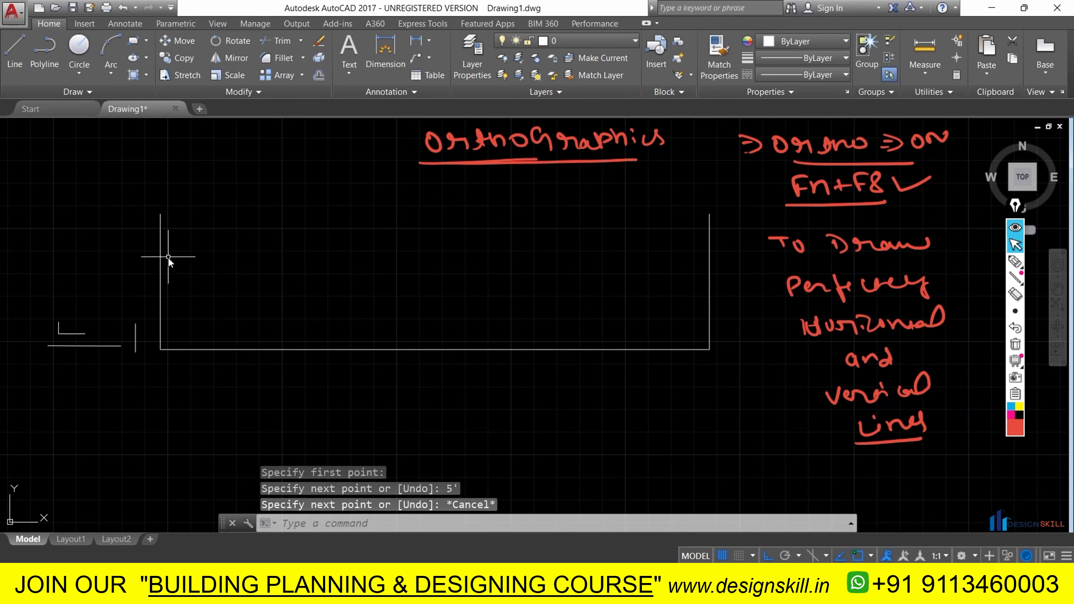
- Close the rectangle with a line joining the upper ends of the two 5' verticals
left_click(16, 50)
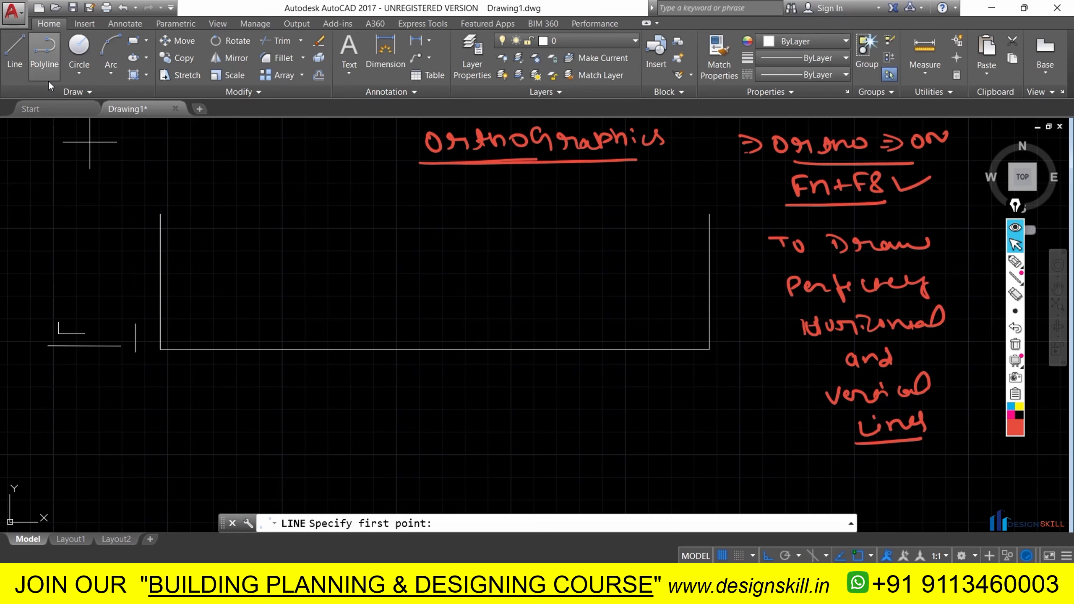
left_click(160, 214)
left_click(709, 213)
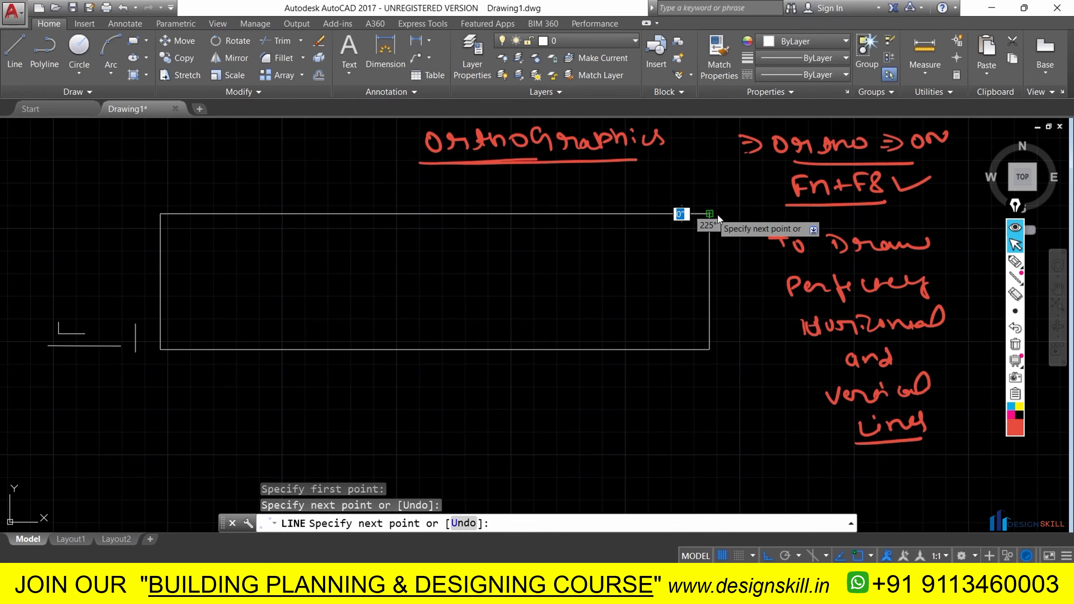
right_click(714, 214)
left_click(732, 220)
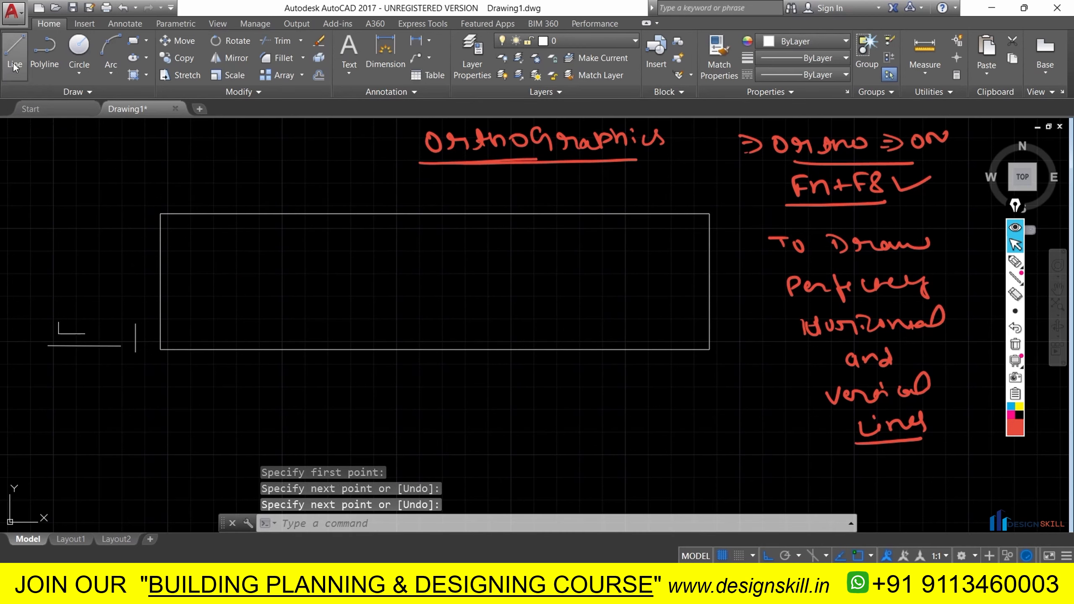
- Draw an inclined line from the midpoint of the rectangle's bottom side up-left to its top side, turning Ortho off after the first point
left_click(14, 50)
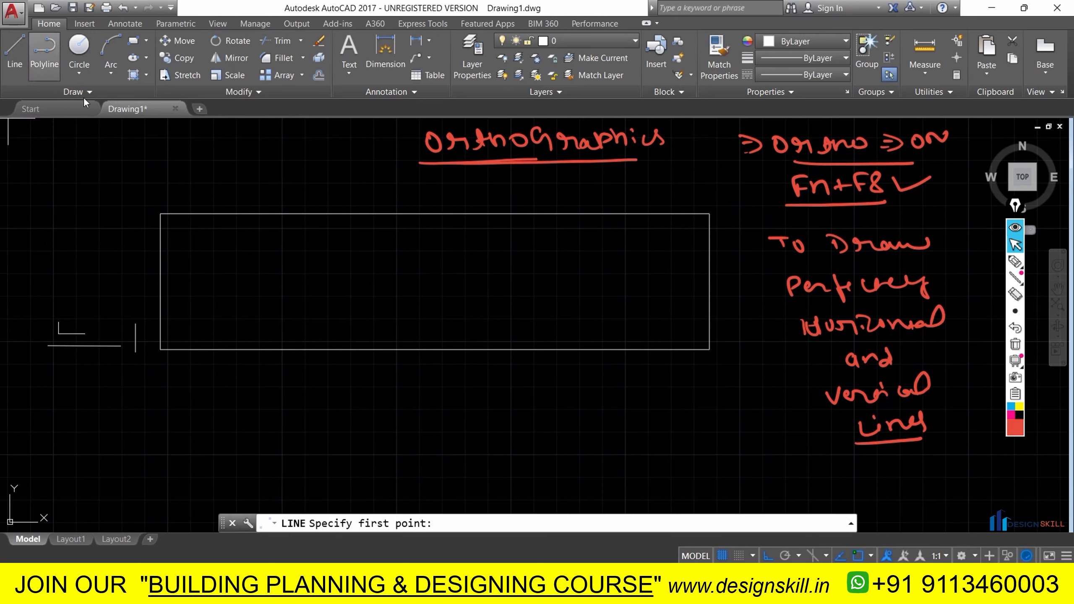
left_click(432, 350)
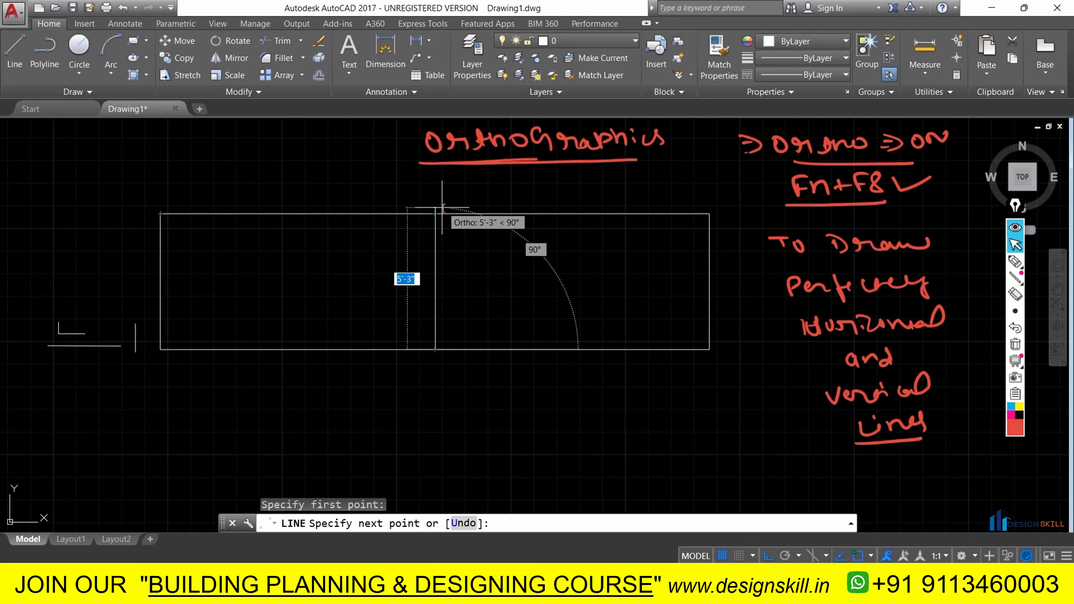
key("F8")
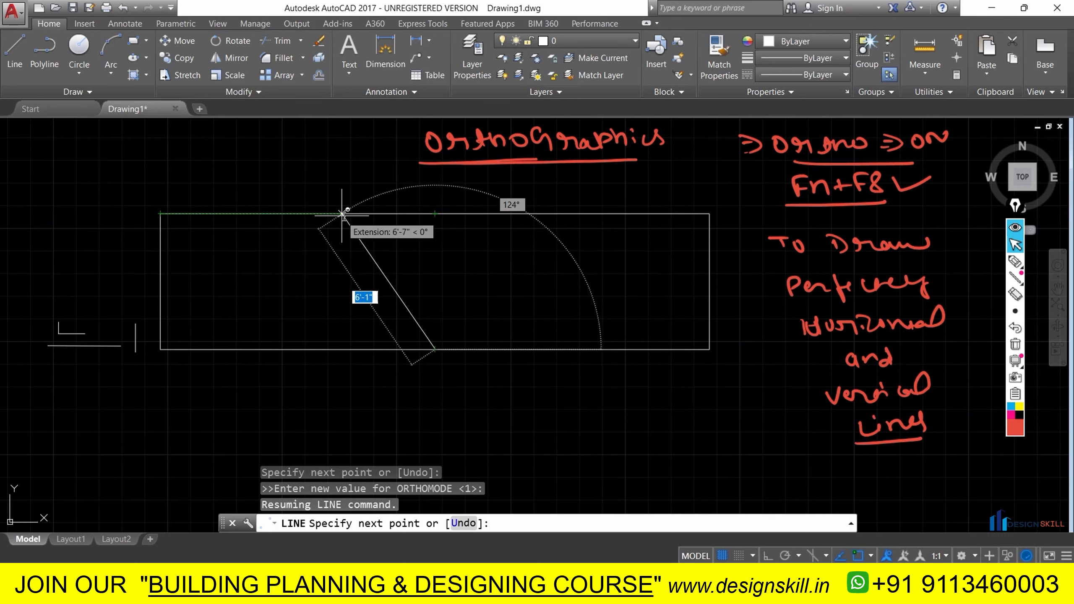
type("6")
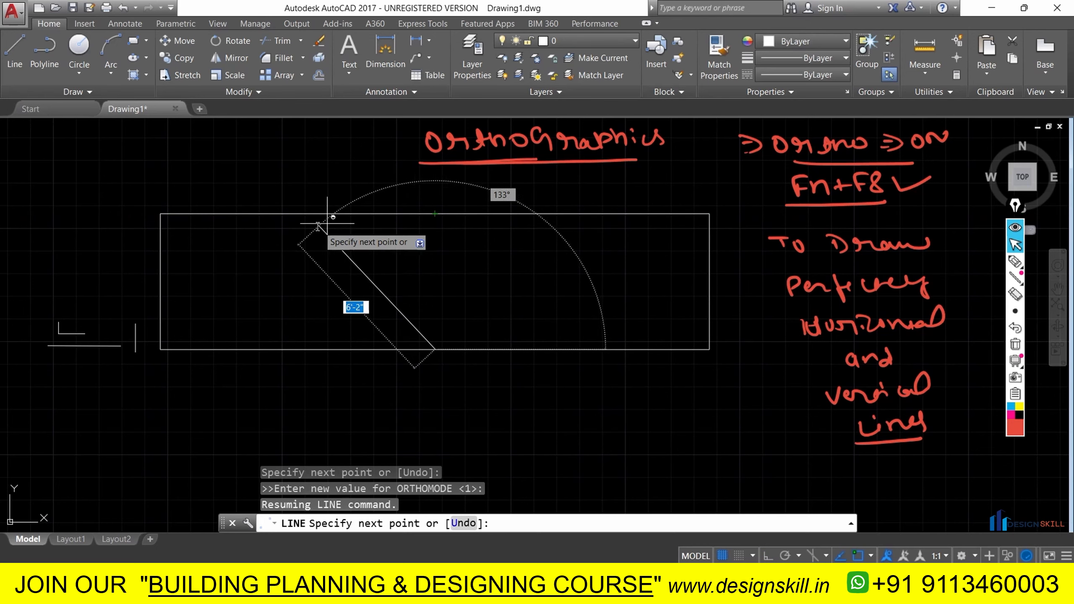
left_click(350, 214)
right_click(350, 215)
left_click(372, 222)
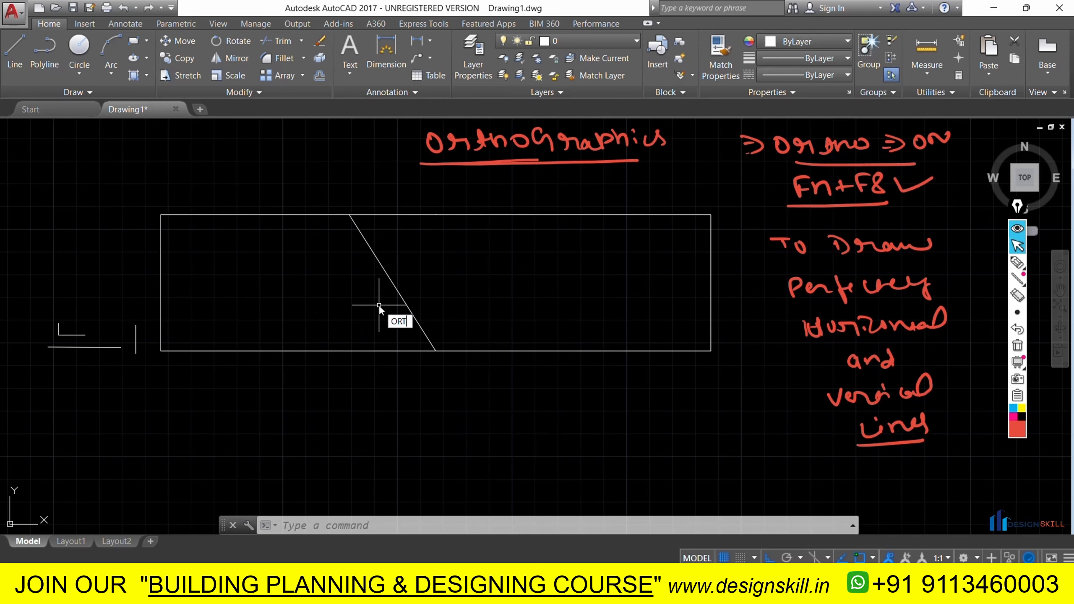
- Set Ortho mode to OFF with the ORTHO command
key("Return")
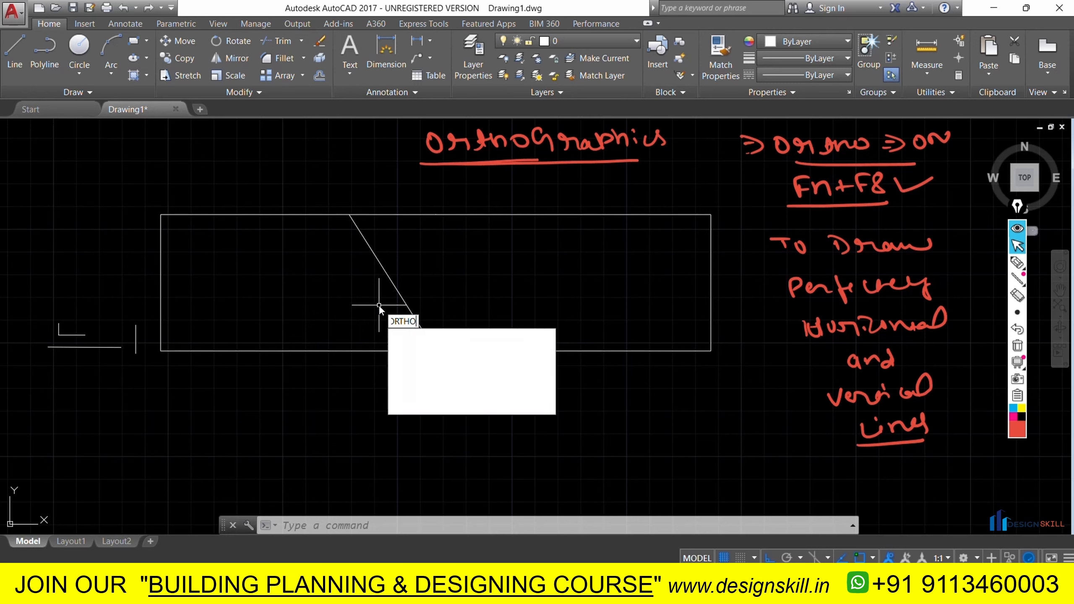
type("OF")
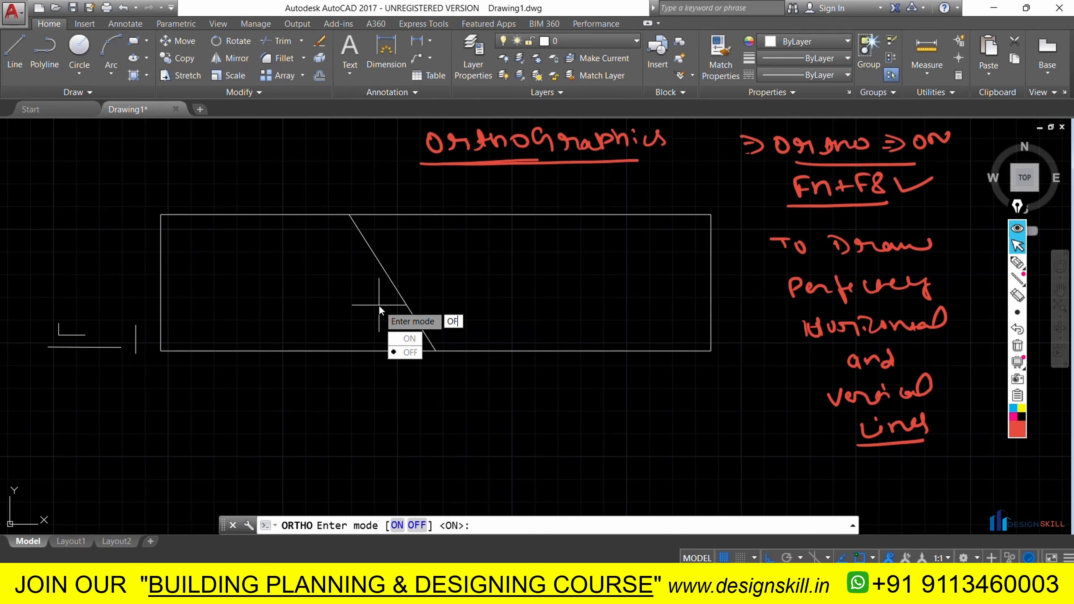
type("F")
key("Return")
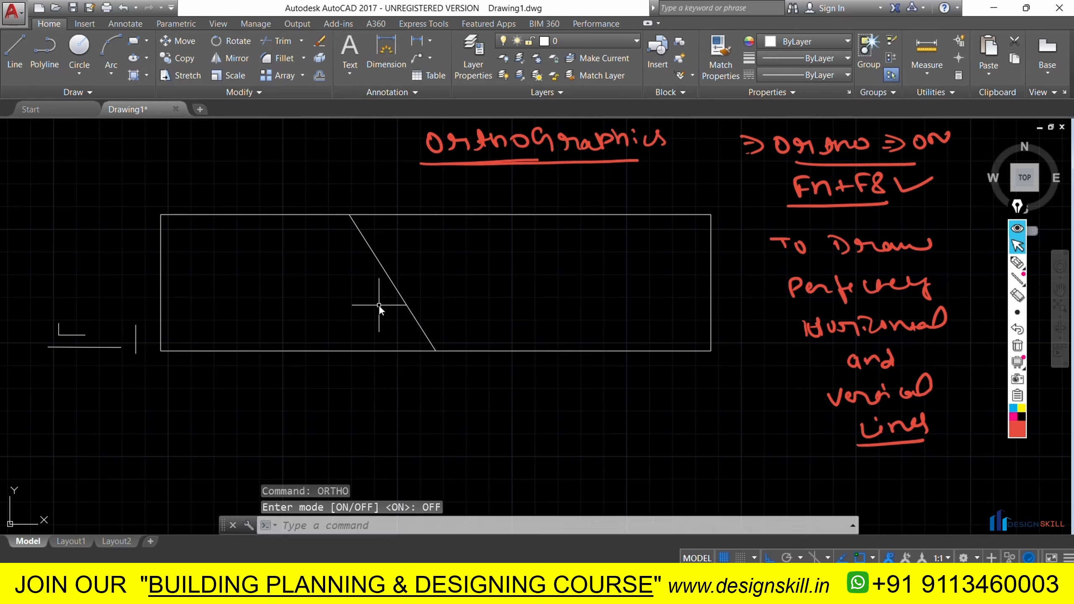
- Draw a horizontal line below the rectangle, turning Ortho on after placing its first point
left_click(14, 51)
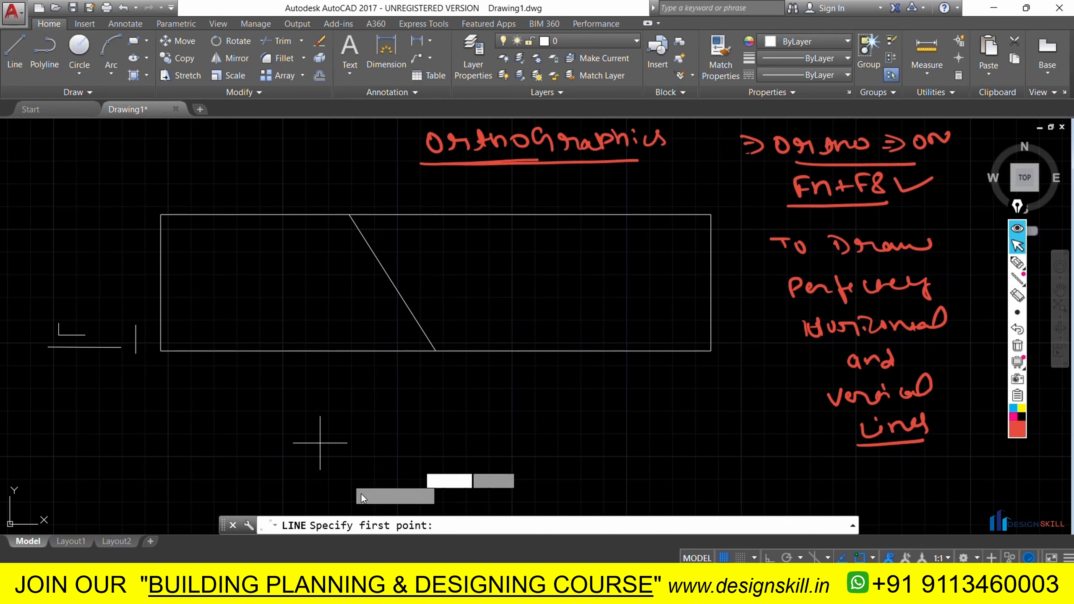
left_click(361, 456)
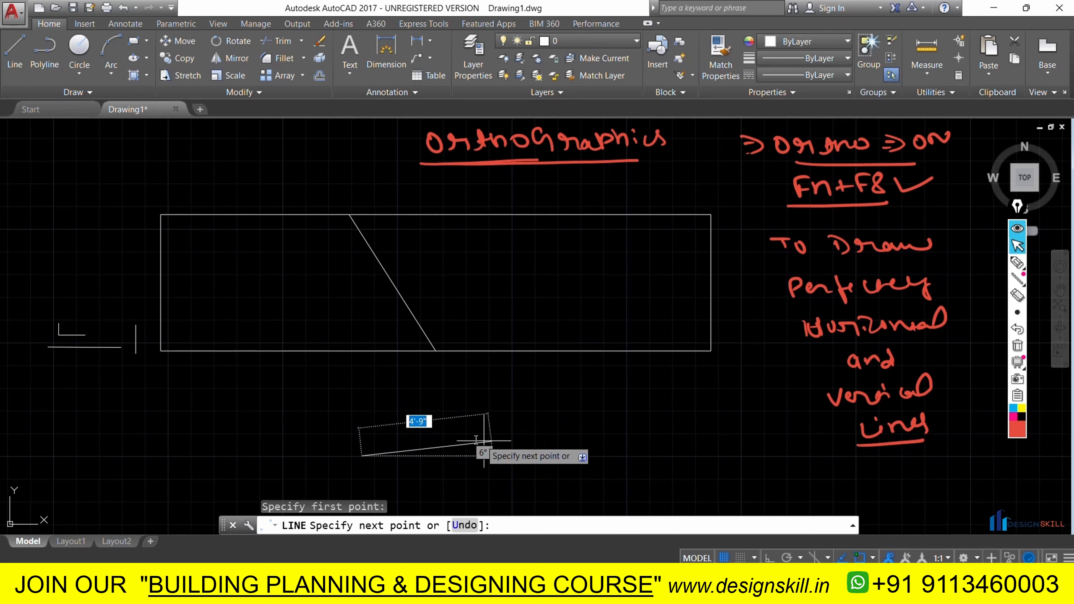
key("F8")
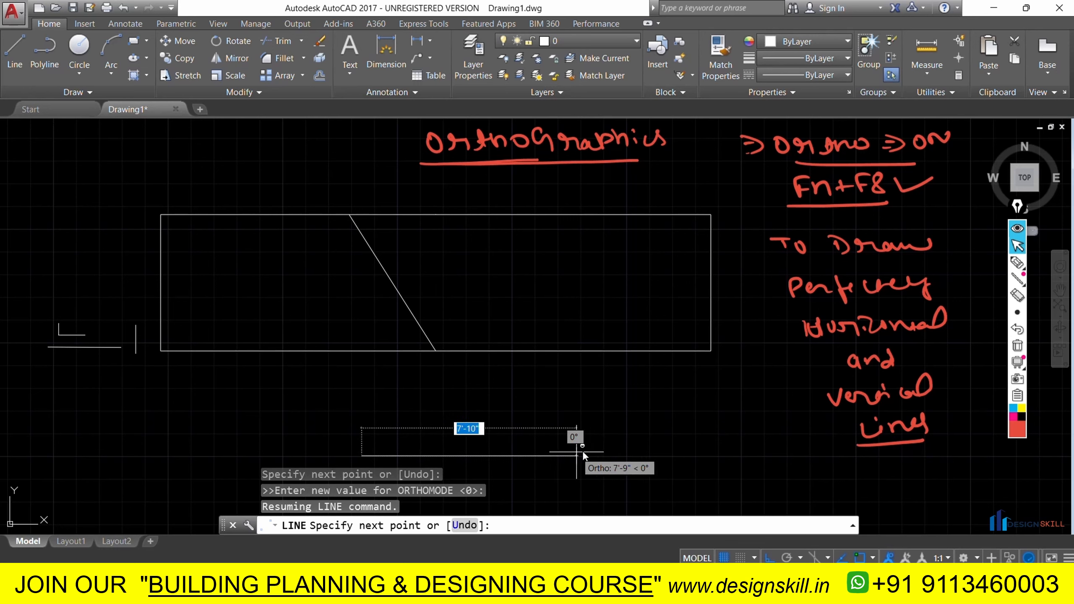
left_click(625, 452)
right_click(632, 447)
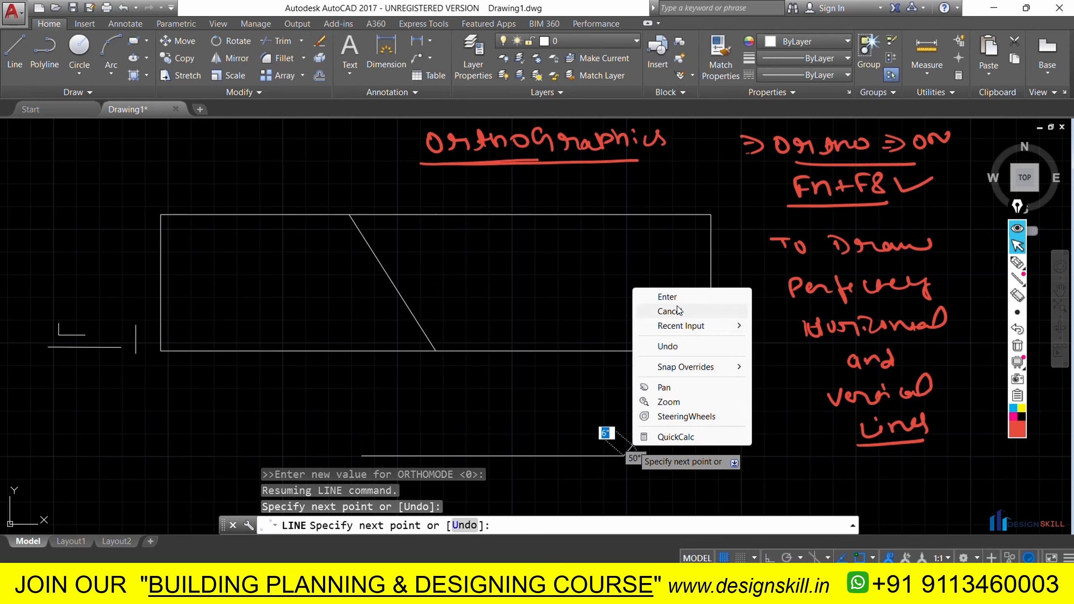
left_click(642, 298)
- Draw a vertical line about 5'-11" upward from the left end of the lower horizontal line, turning Ortho on after the first point
left_click(15, 50)
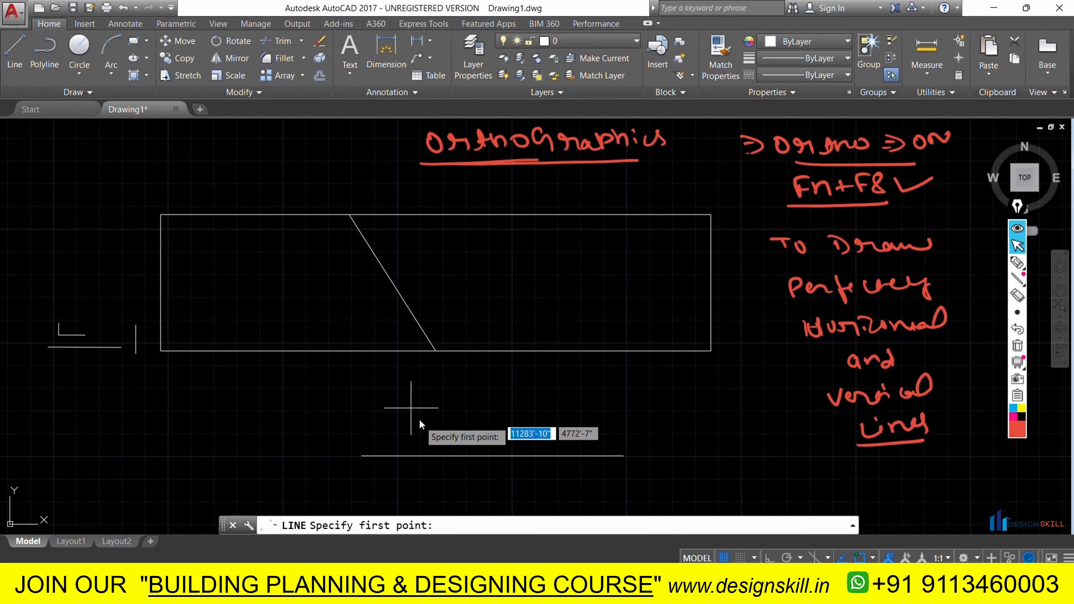
left_click(367, 461)
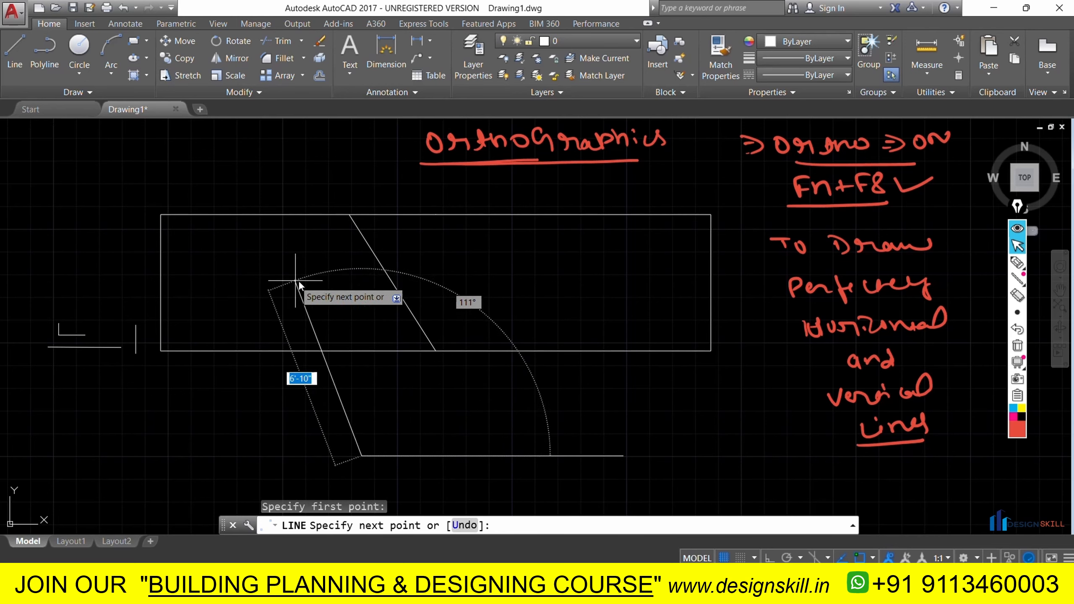
key("F8")
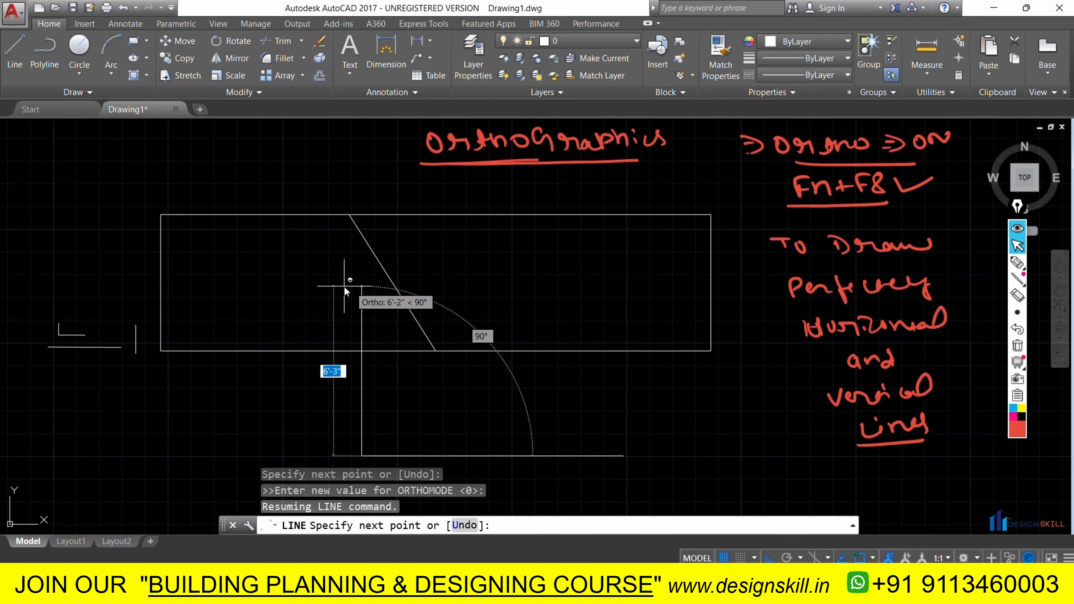
key("F8")
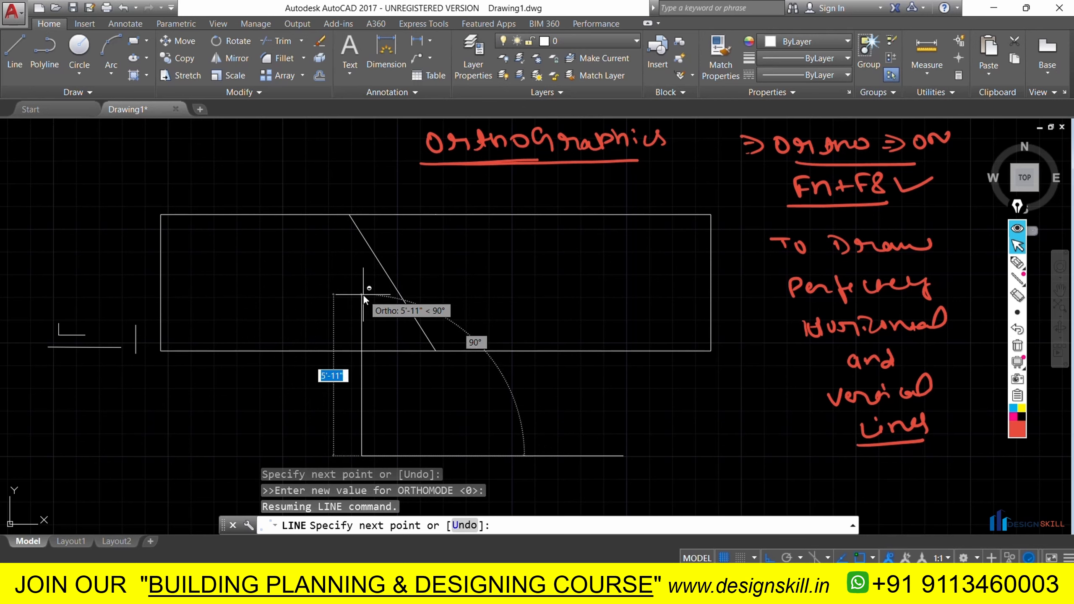
left_click(363, 295)
right_click(363, 296)
left_click(374, 302)
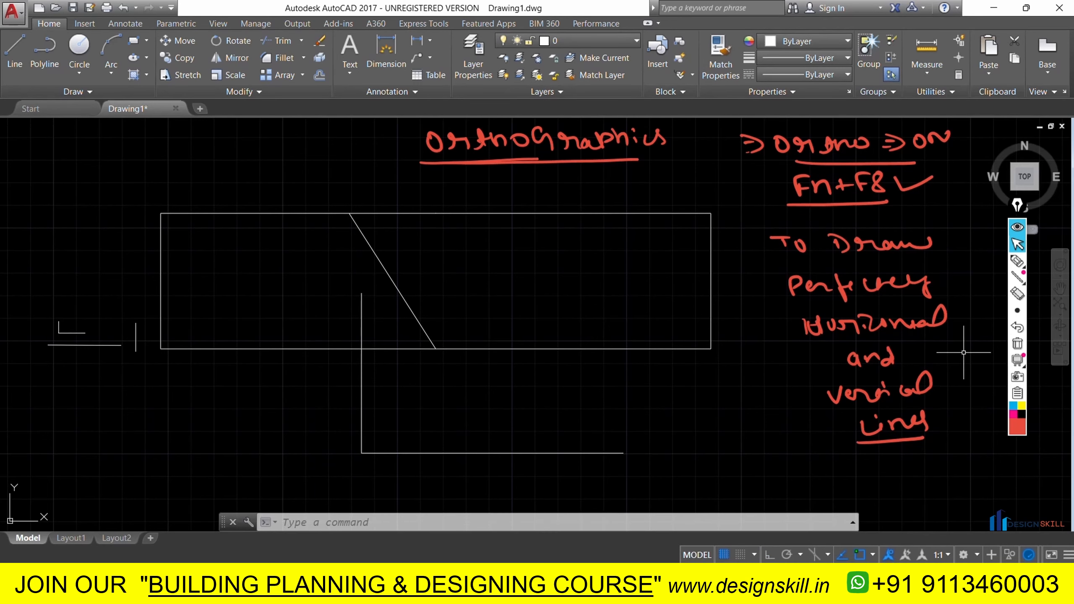
- Clear the pen annotations and handwrite the underlined heading "Object Snaping" above the drawing
left_click(1018, 344)
scroll(275, 317, "down", 8)
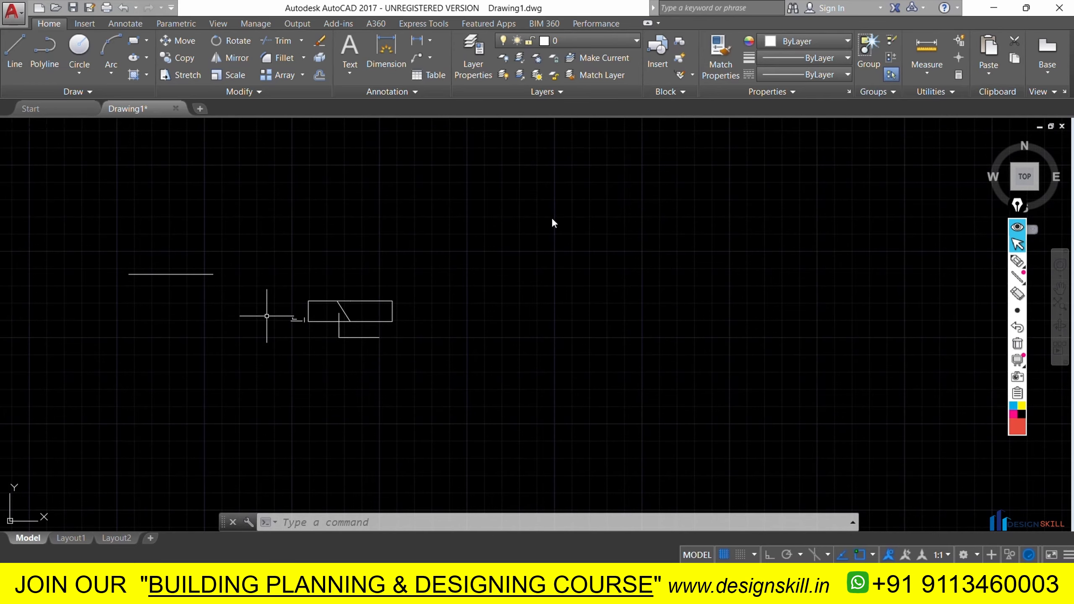
mouse_move(1017, 263)
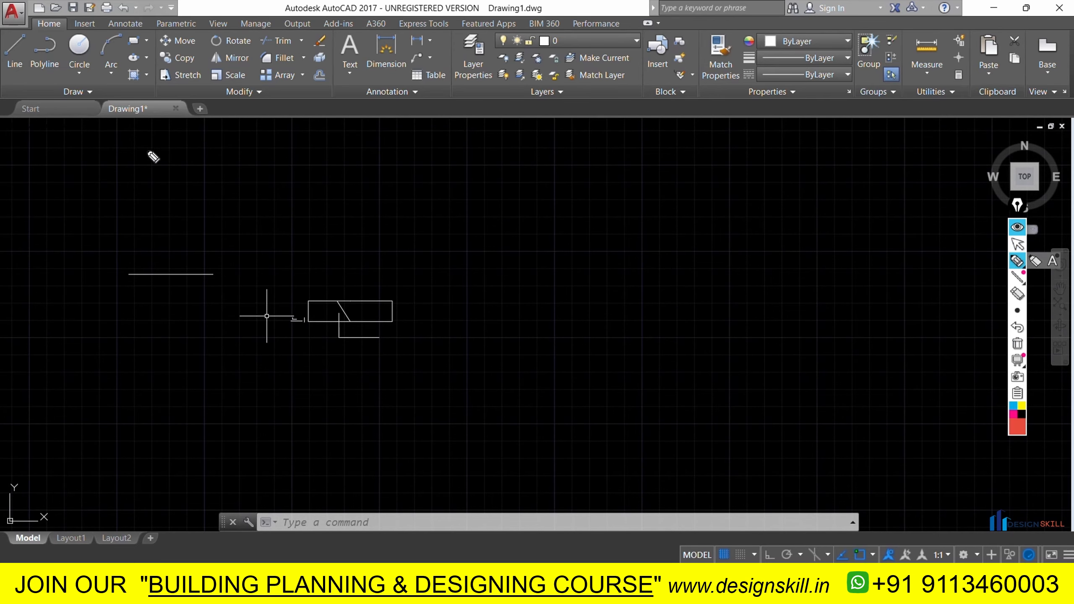
left_click_drag(477, 151, 477, 145)
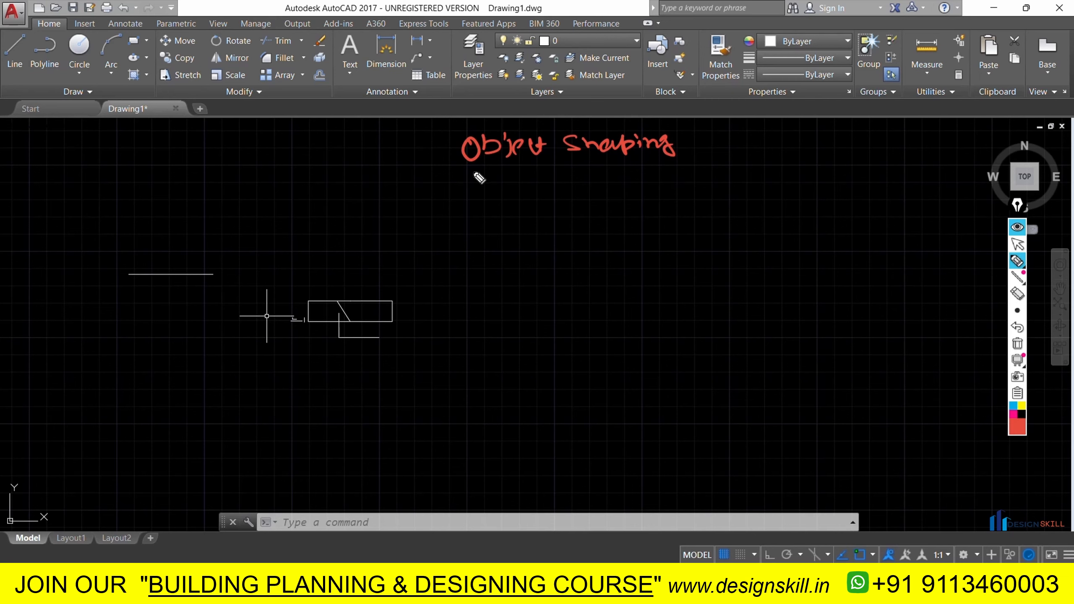
left_click_drag(473, 172, 650, 162)
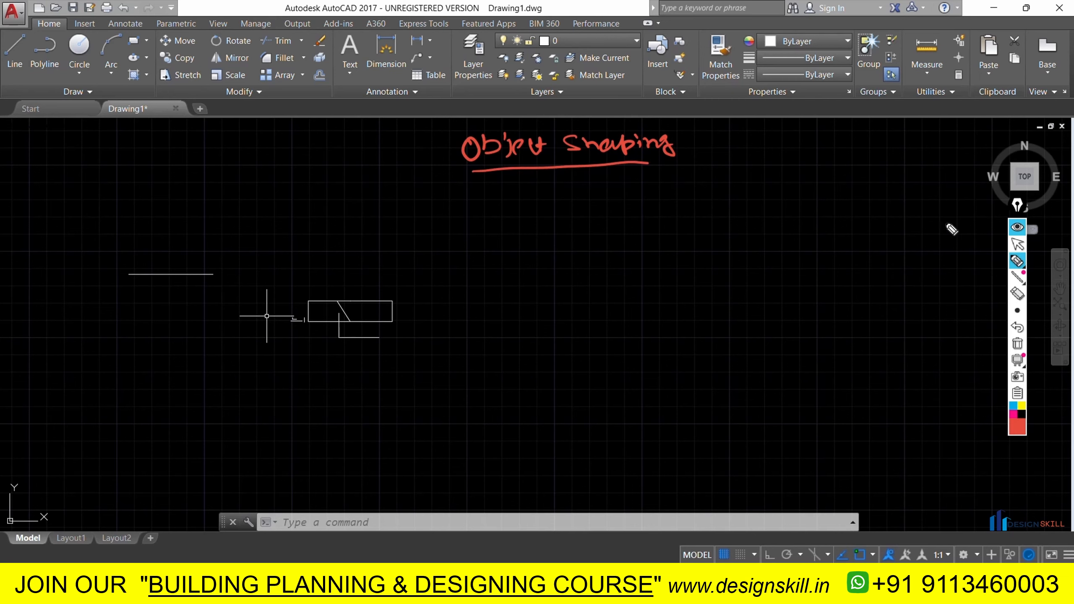
- Draw a 20' horizontal line in an empty area below the heading, turning Ortho on after its first point
scroll(349, 333, "up", 6)
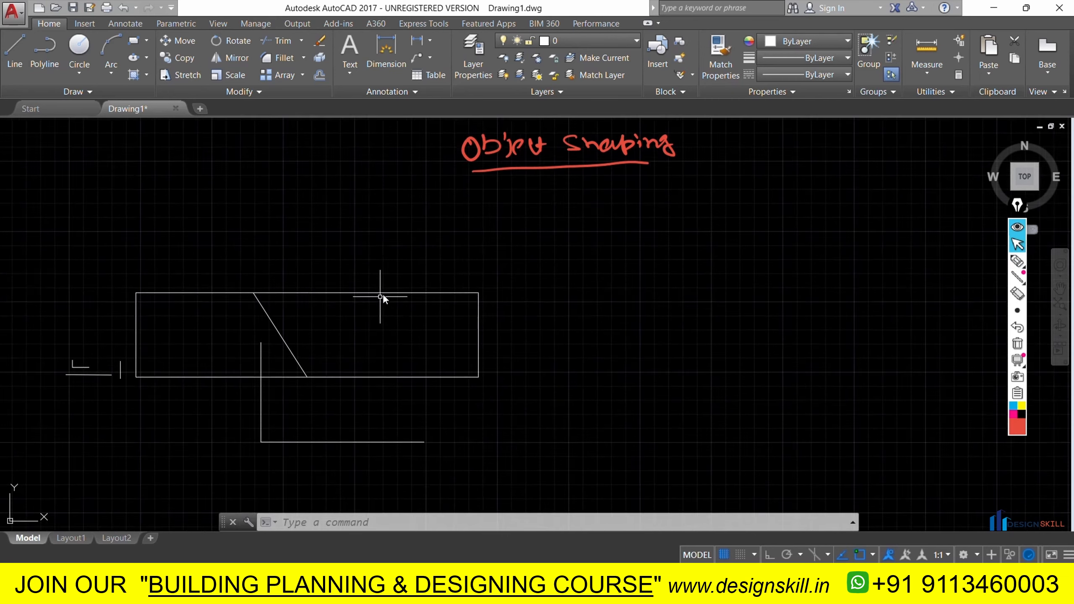
scroll(5, 250, "down", 5)
scroll(202, 283, "up", 4)
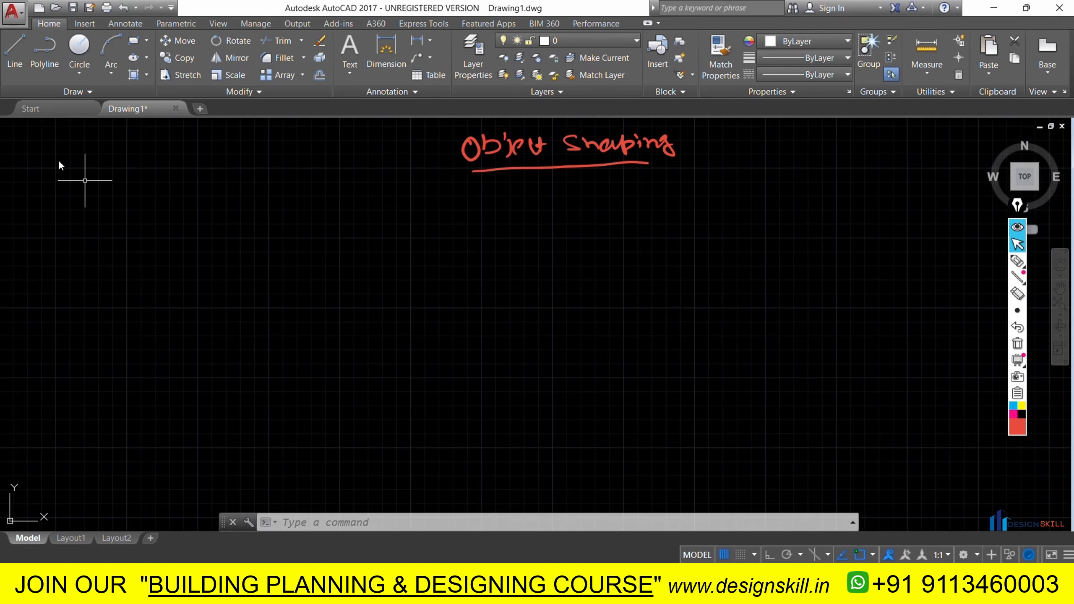
left_click(16, 54)
left_click(300, 408)
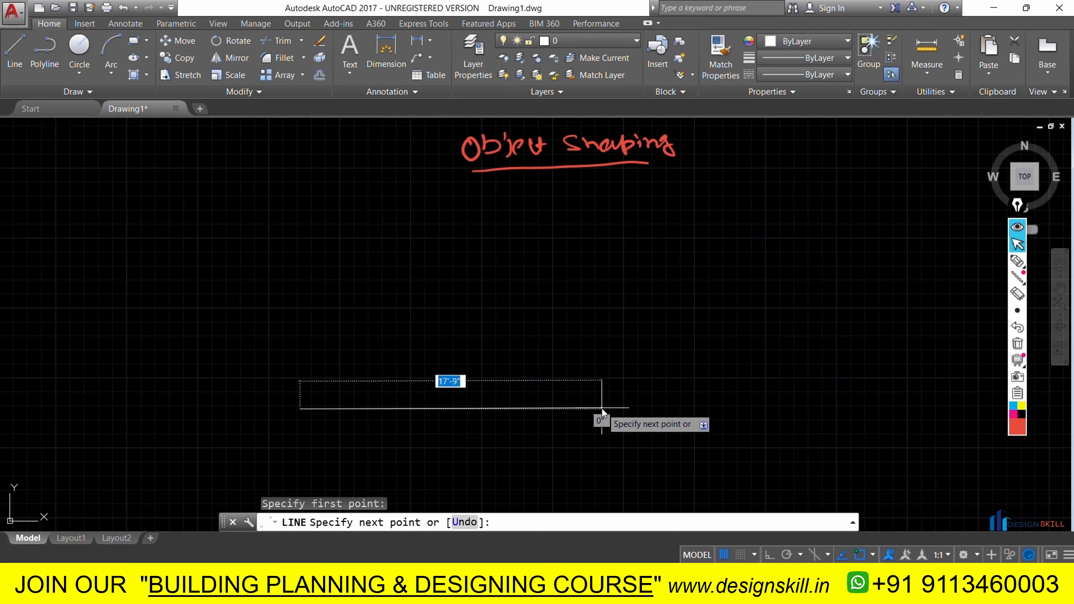
key("F8")
type("20'")
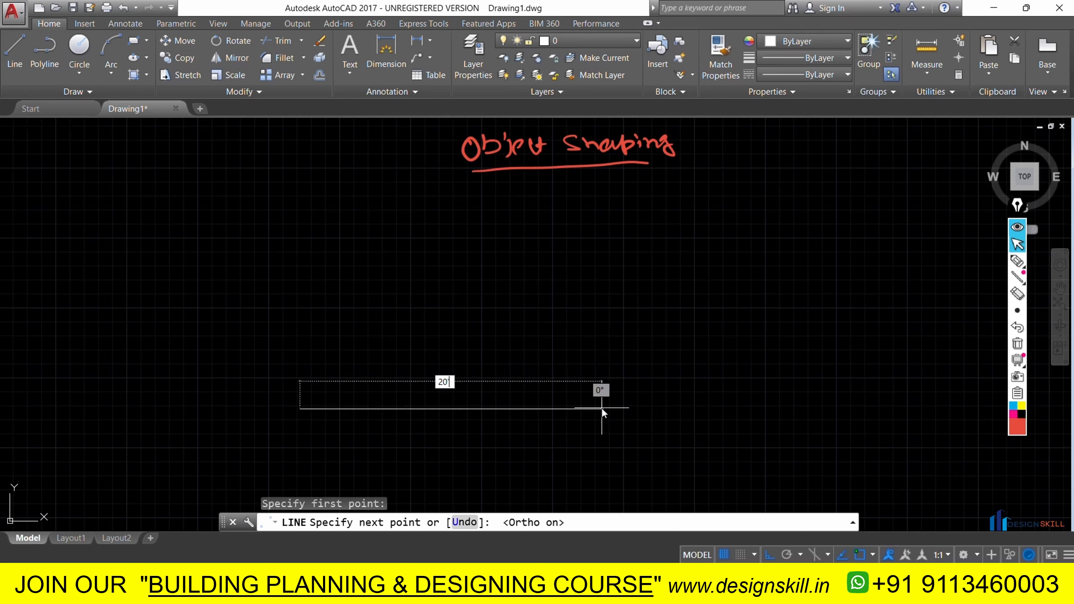
key("Return")
key("Escape")
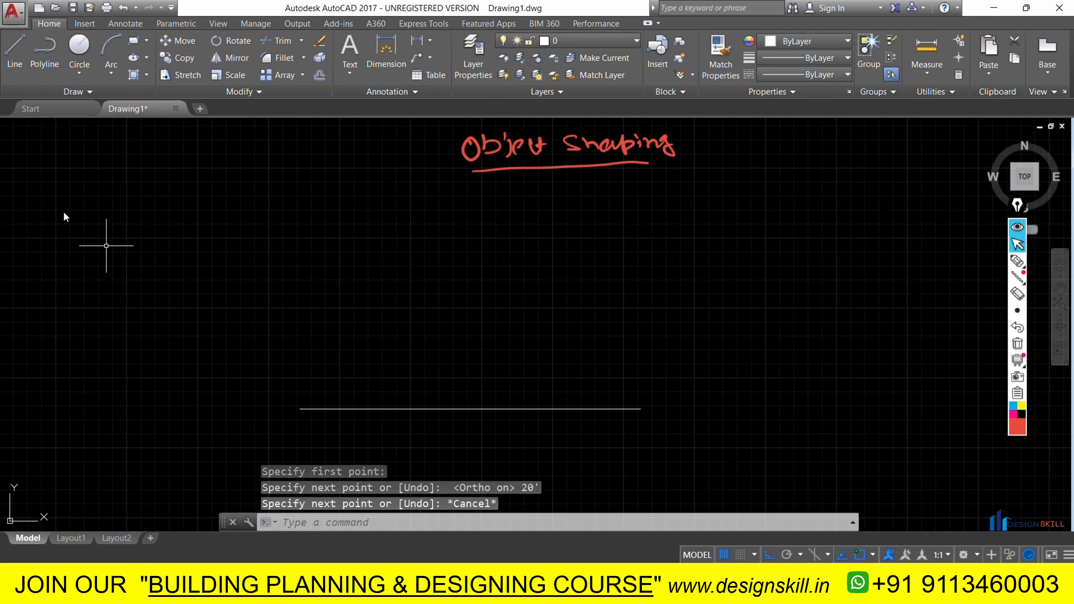
- Mark both endpoints of the 20' line with hand-drawn pen boxes
left_click(15, 51)
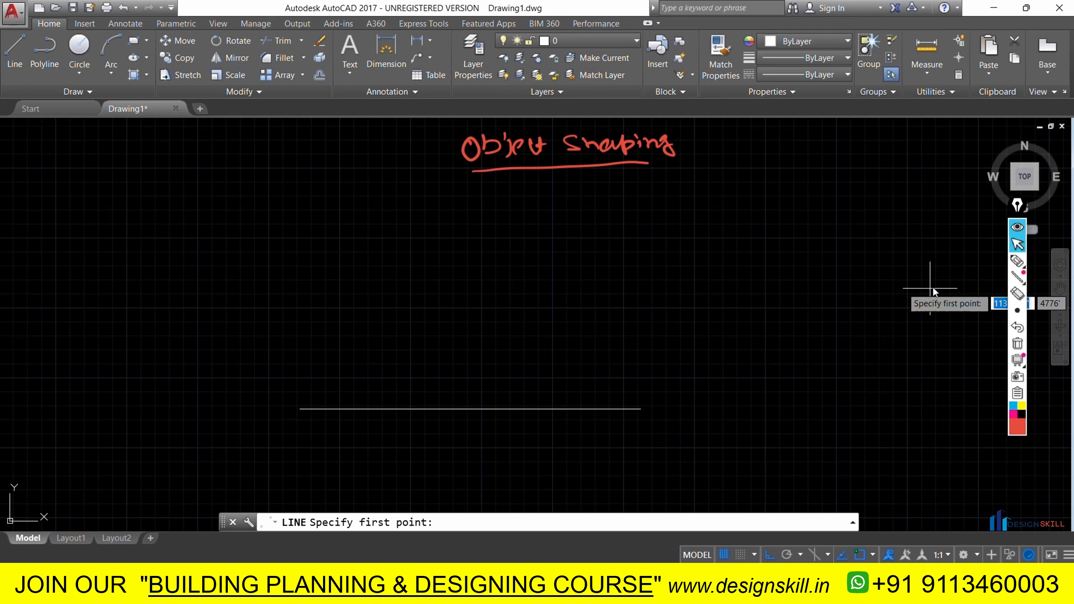
left_click(1017, 261)
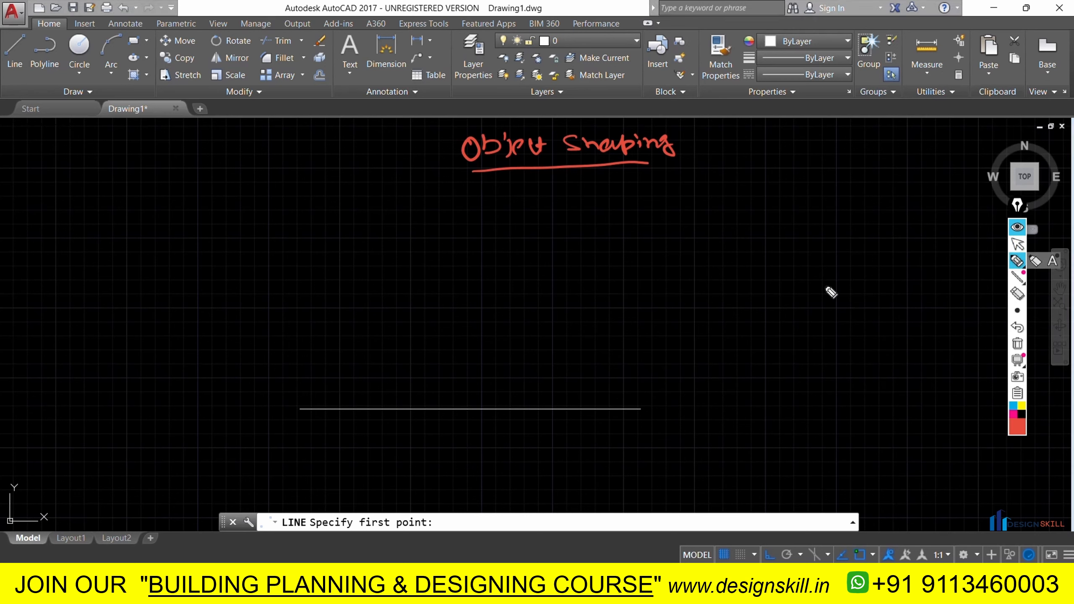
mouse_move(298, 409)
left_mouse_down()
mouse_move(304, 399)
mouse_move(296, 418)
left_mouse_up()
mouse_move(629, 415)
left_mouse_down()
mouse_move(635, 406)
mouse_move(647, 415)
mouse_move(638, 412)
left_mouse_up()
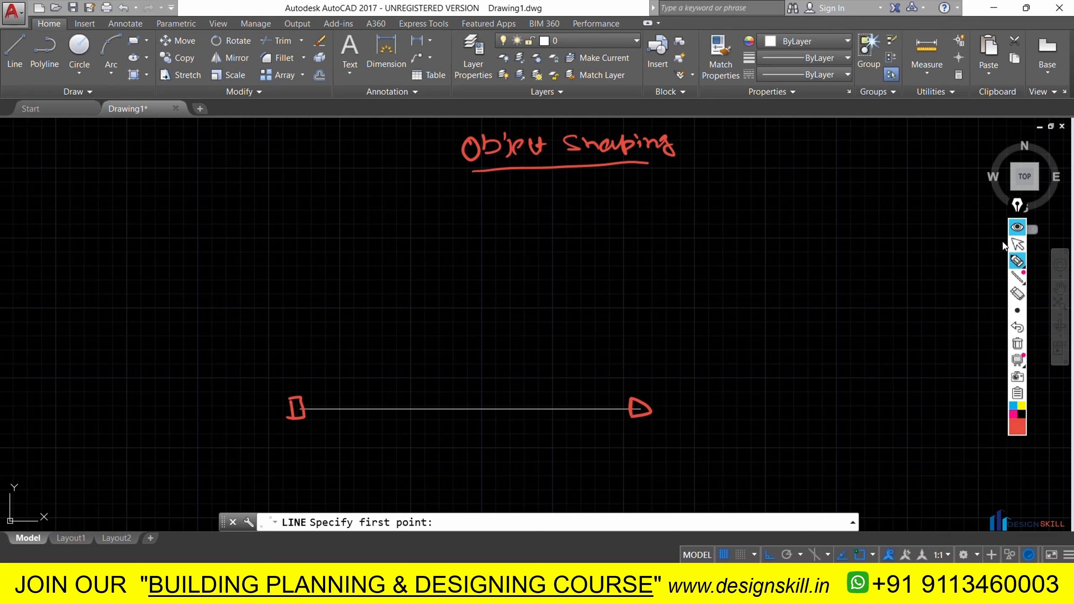
left_click(1017, 246)
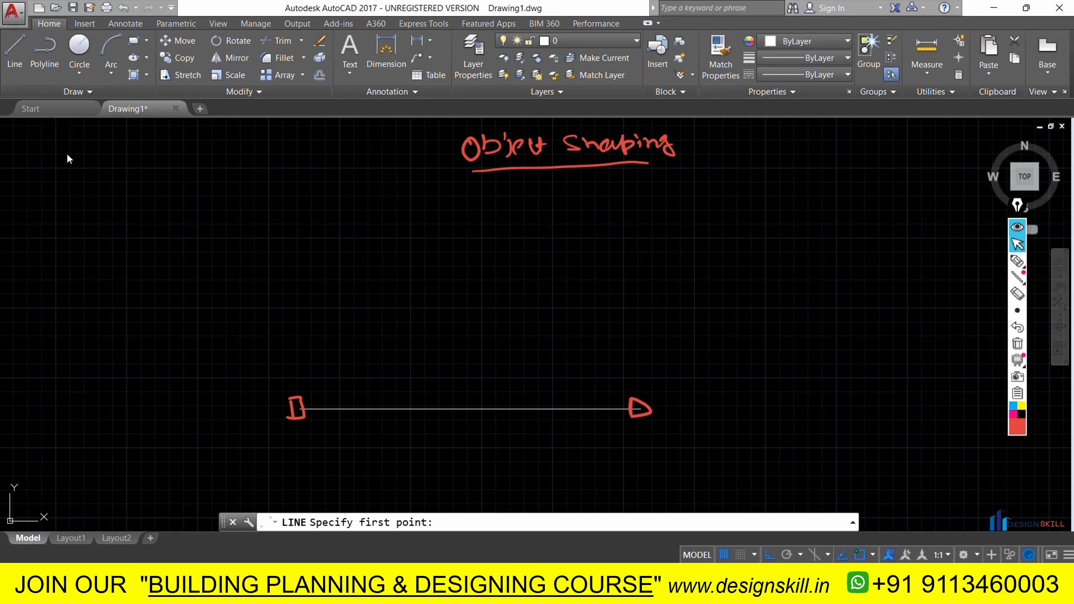
- Draw a vertical line upward from the right endpoint of the 20' line
left_click(643, 408)
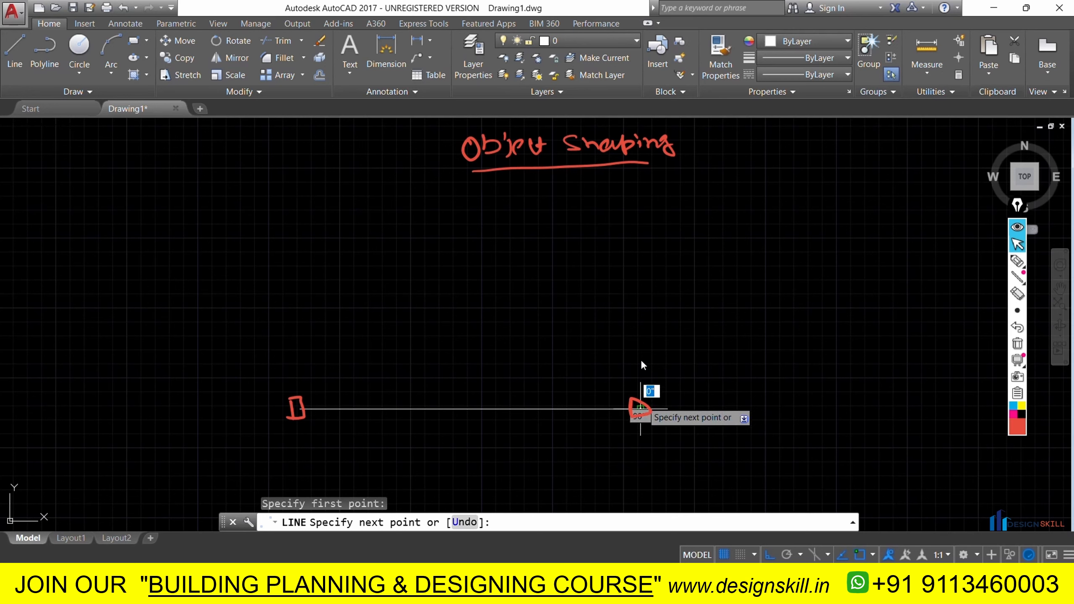
right_click(642, 222)
left_click(679, 236)
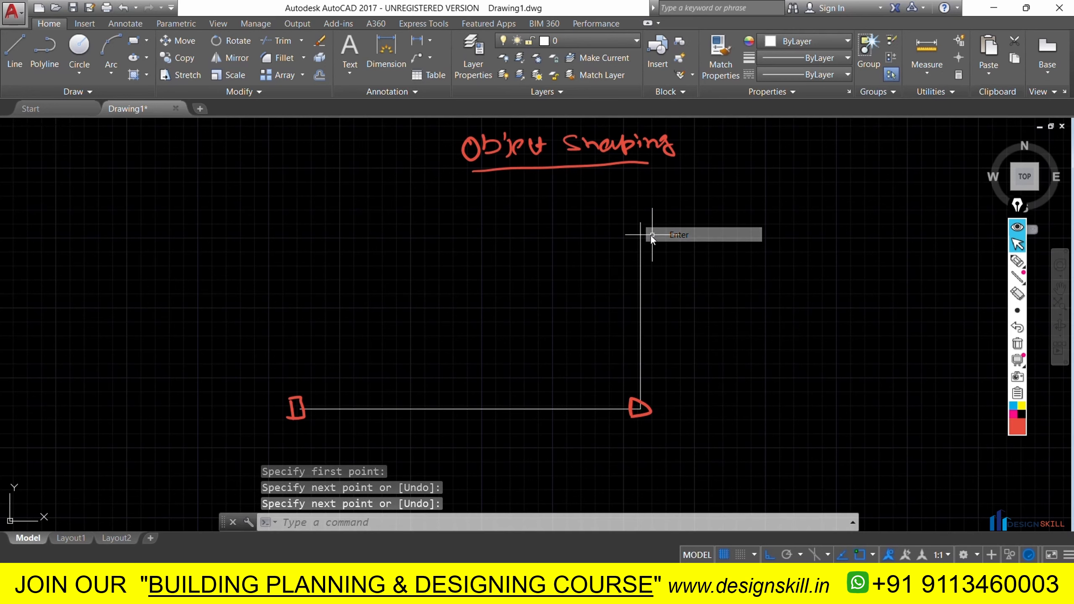
- Draw a vertical line upward from the left endpoint of the 20' line and dismiss the low-battery notice
left_click(13, 53)
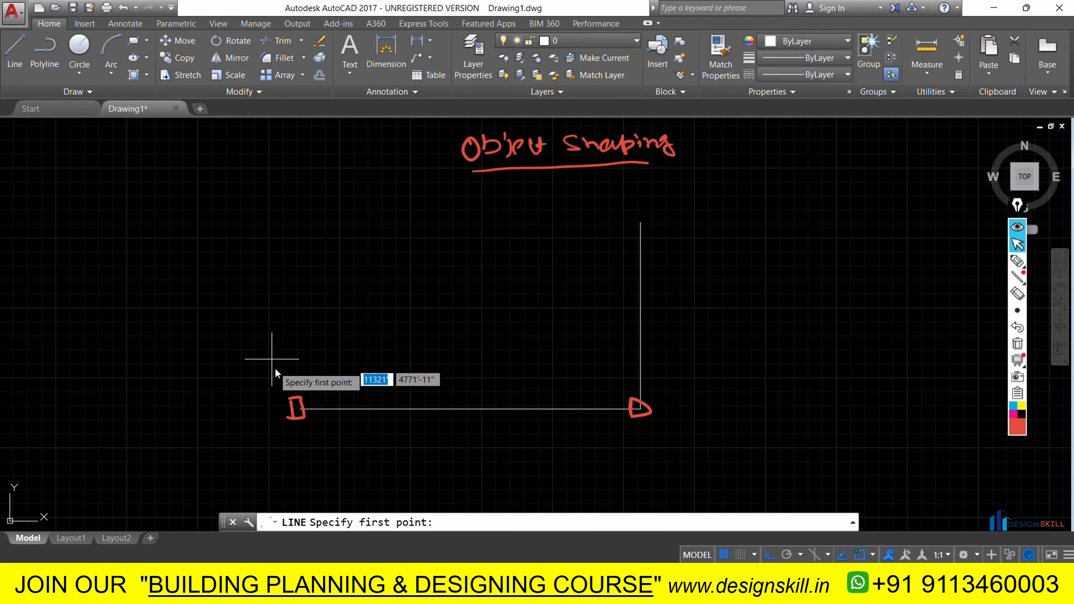
left_click(304, 404)
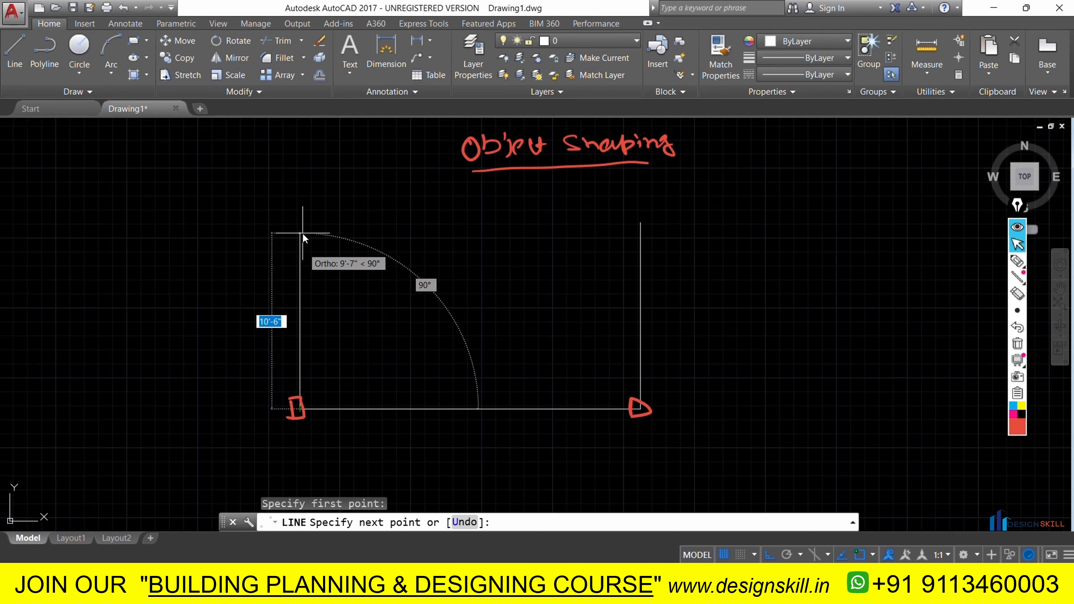
left_click(300, 189)
right_click(305, 191)
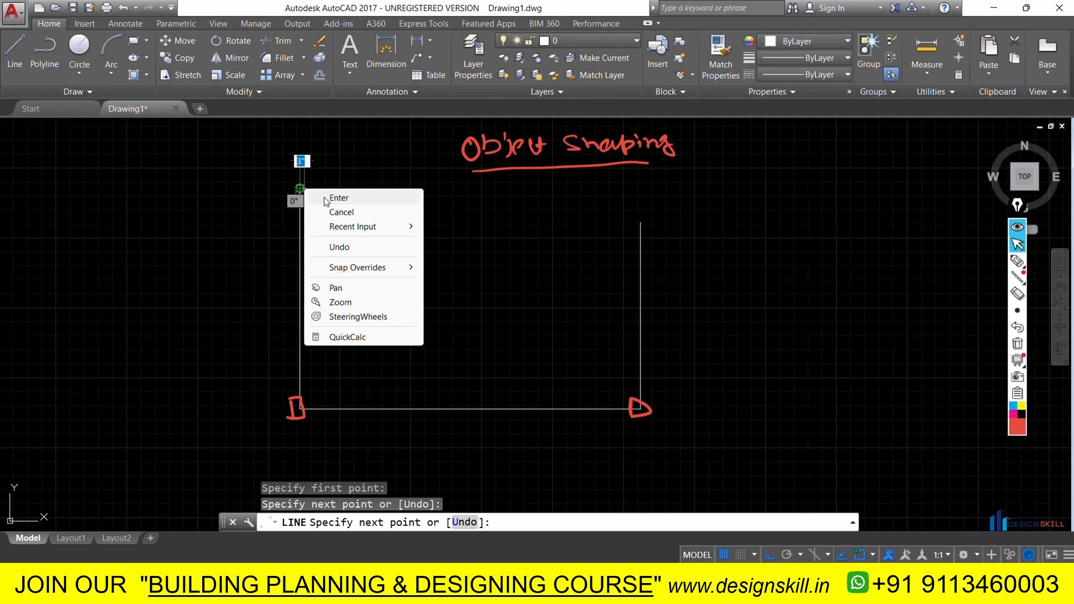
left_click(324, 196)
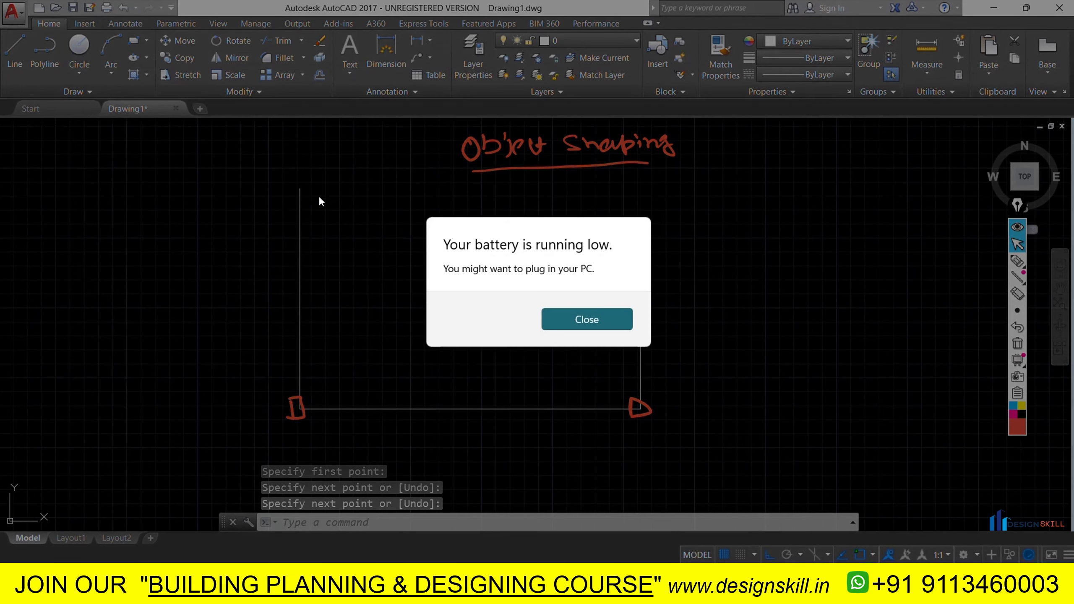
left_click(552, 321)
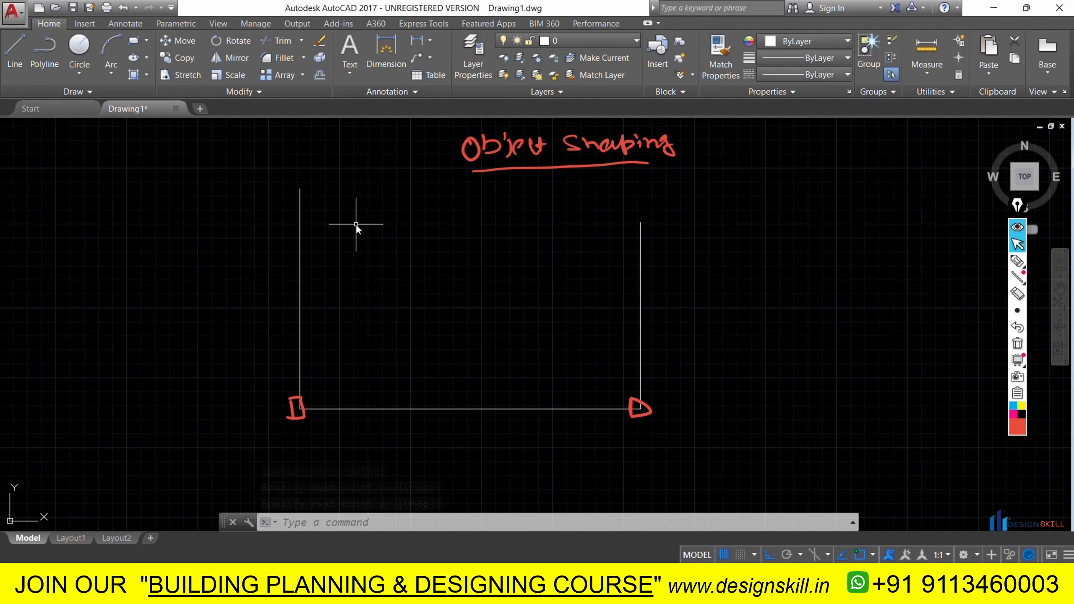
- Draw a vertical line upward from the midpoint of the 20' line
left_click(14, 63)
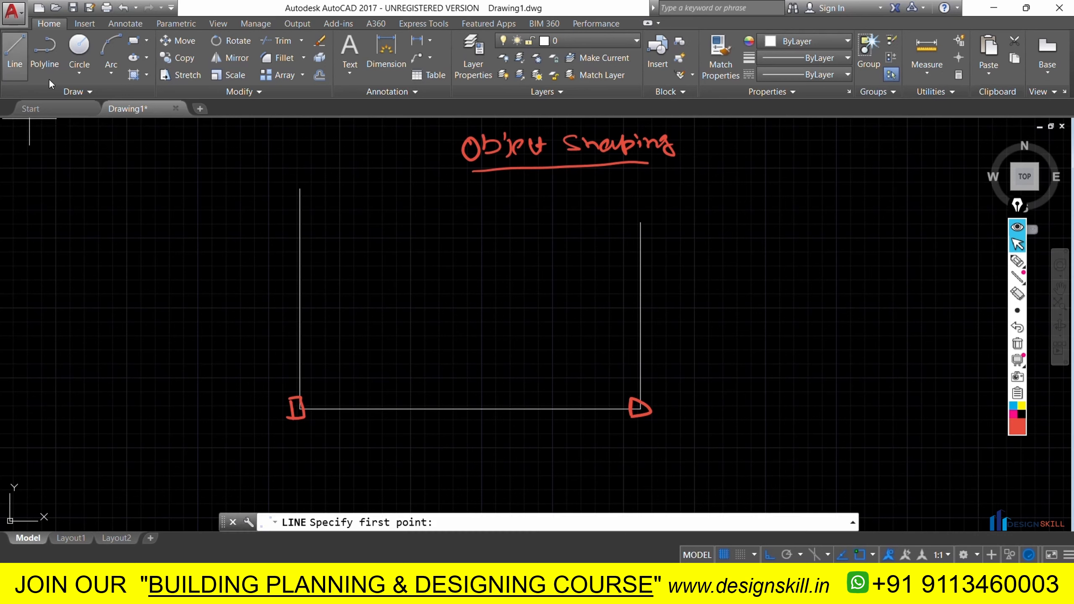
left_click(473, 409)
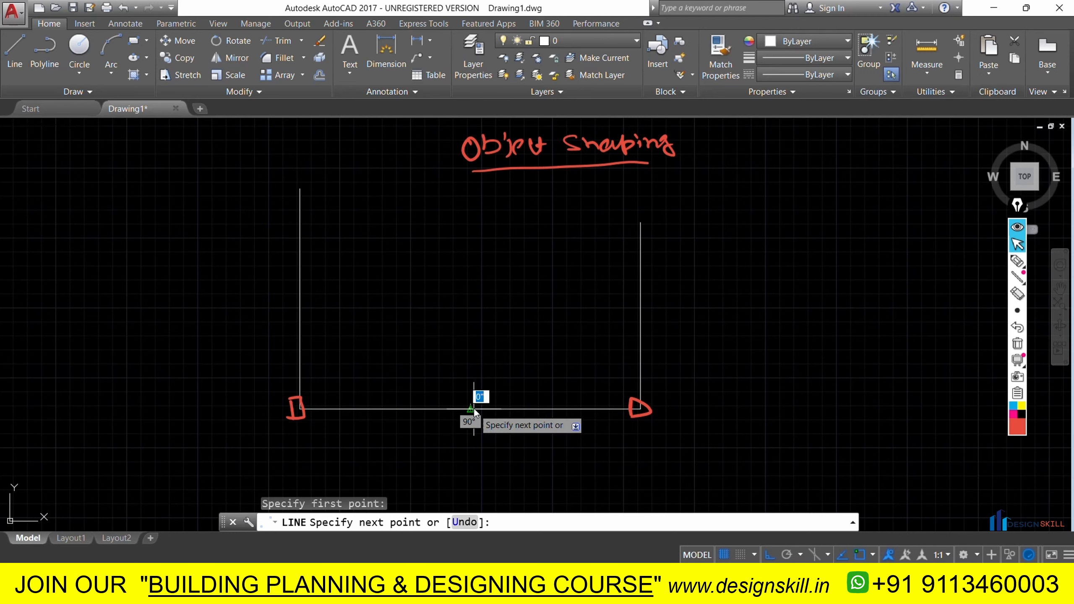
left_click(470, 203)
key("Escape")
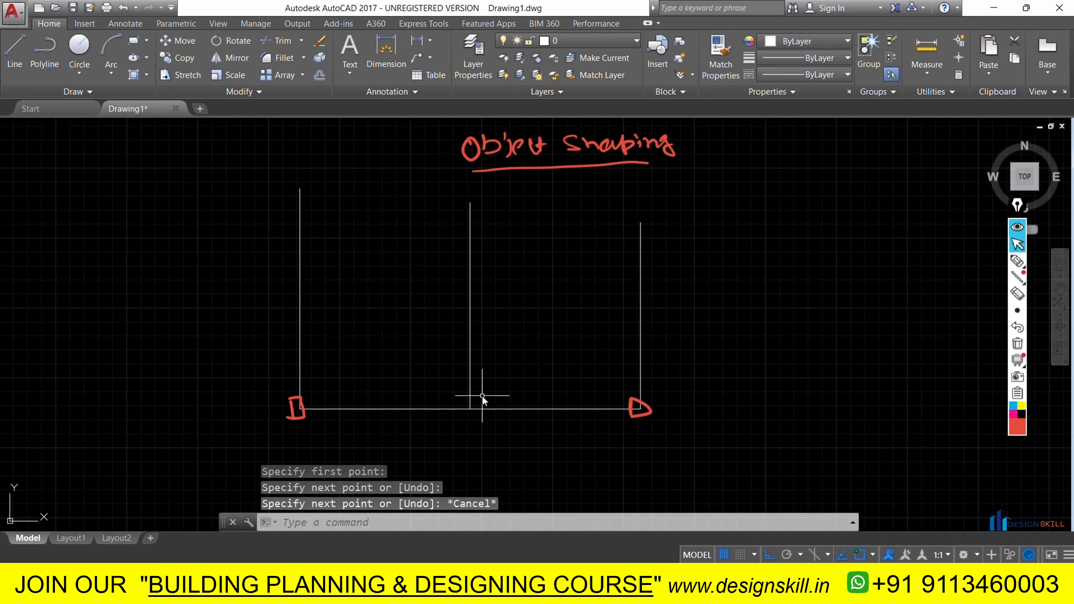
- Outline the Object Snap toggle with the pen and turn object snap off
left_click(1018, 261)
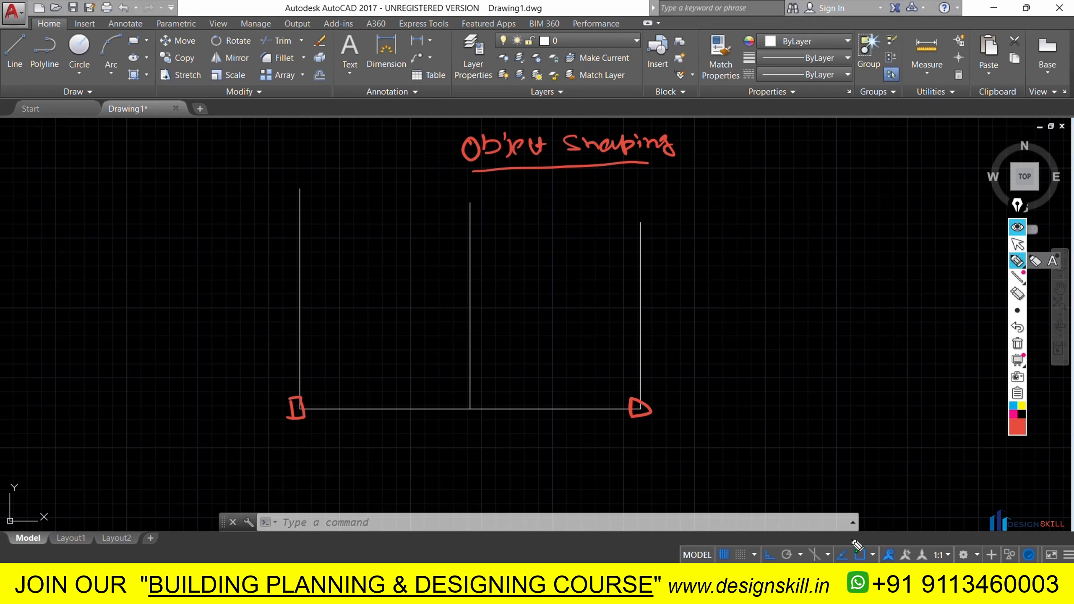
left_click_drag(852, 538, 872, 543)
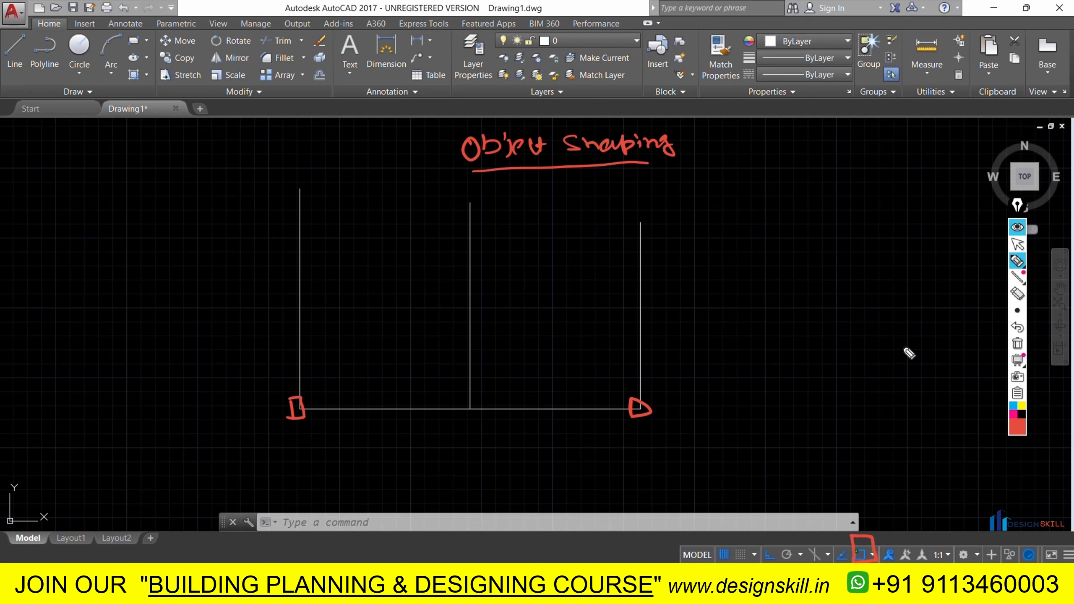
left_click(1018, 246)
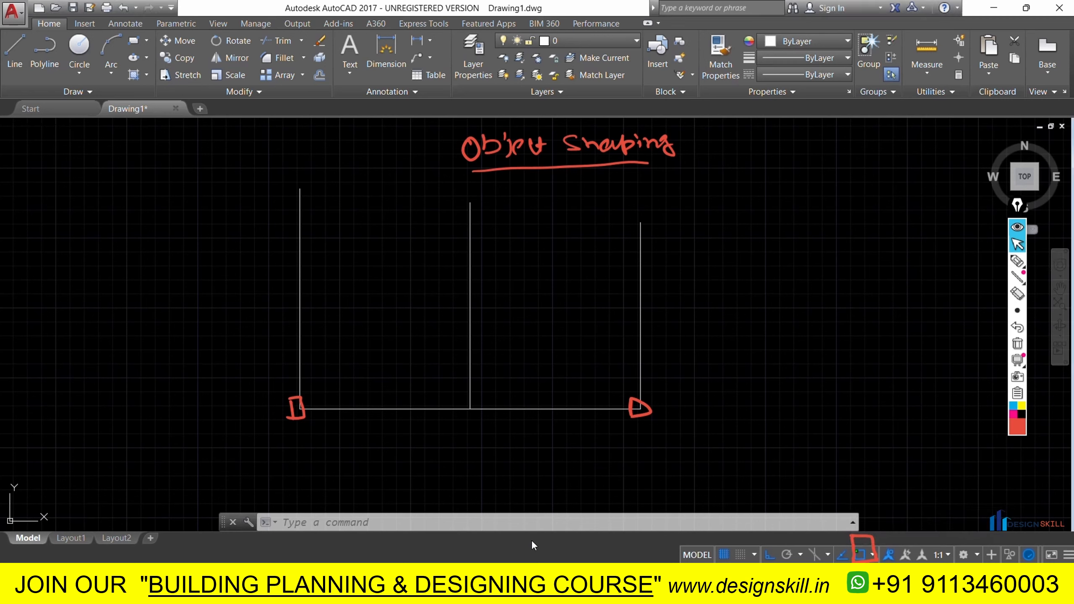
left_click(861, 552)
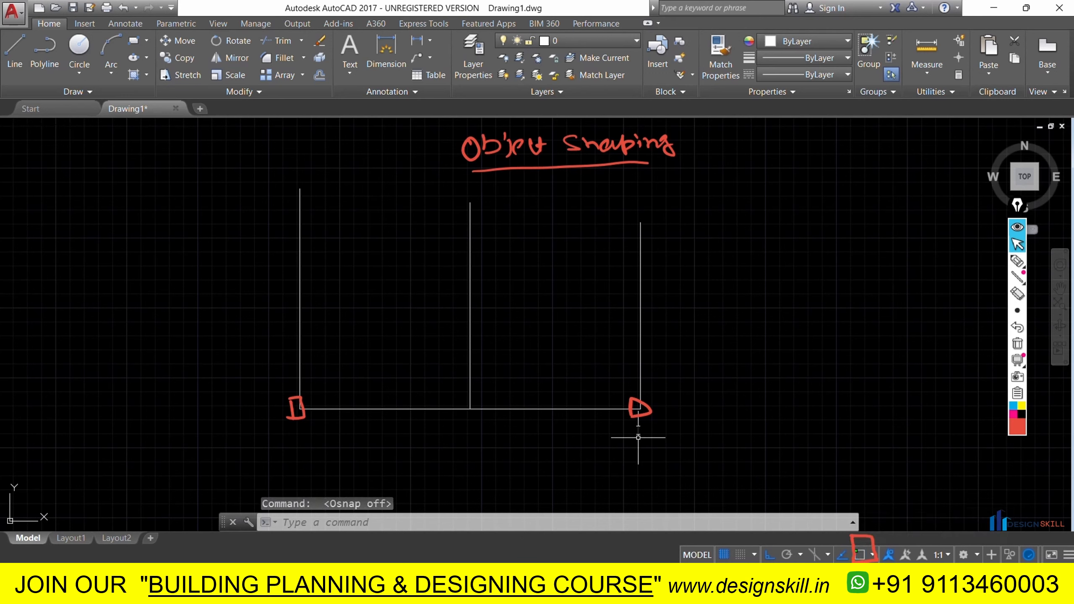
- Erase the three vertical lines standing on the 20' line
left_click(652, 343)
left_click(617, 322)
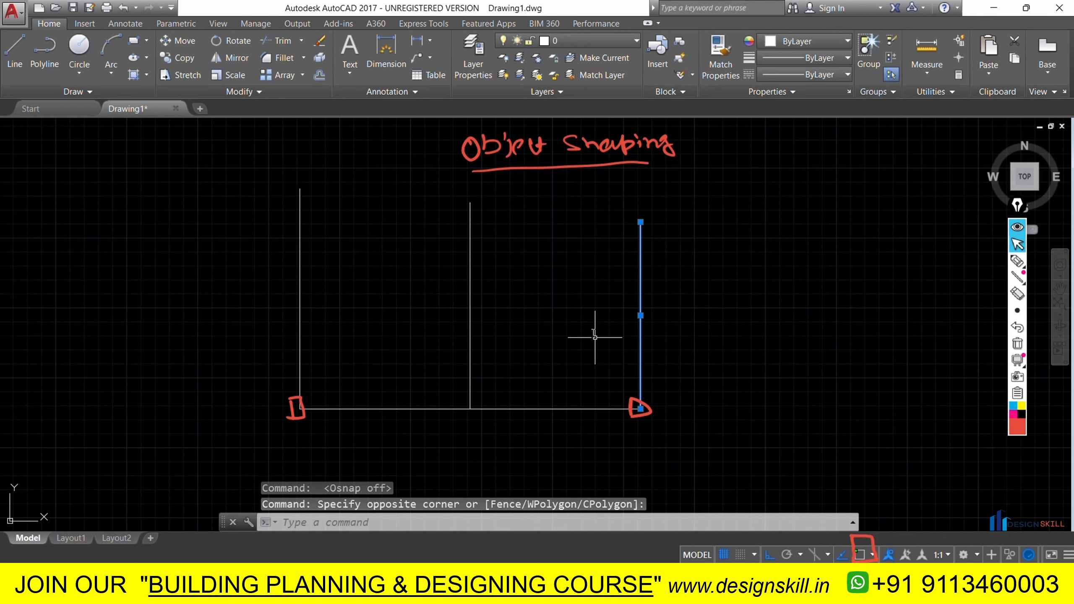
key("Delete")
left_click(470, 317)
key("Delete")
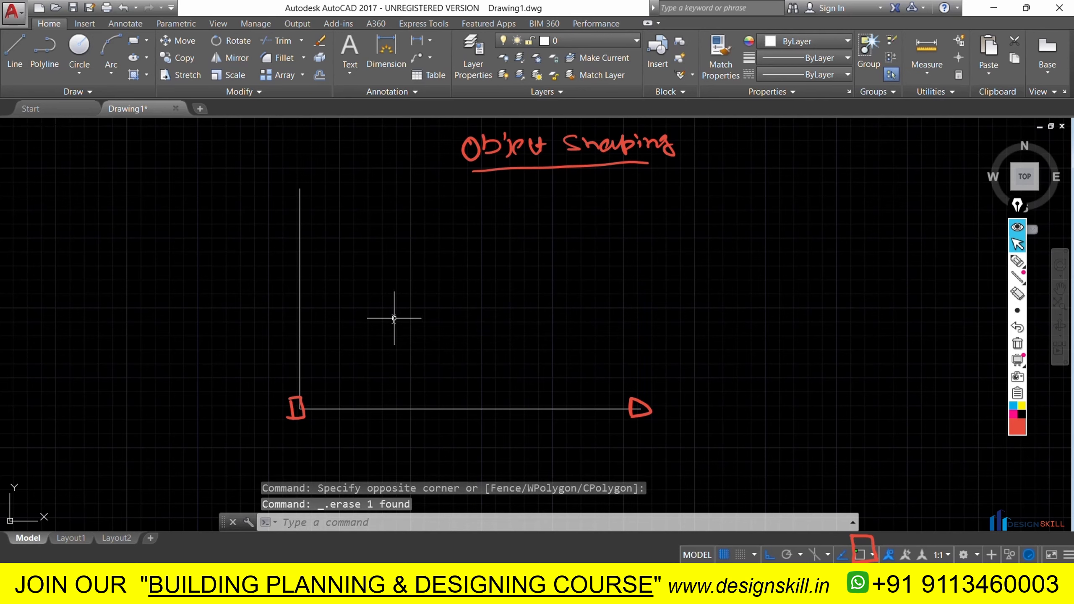
left_click(338, 313)
left_click(226, 308)
key("Delete")
- Start a new line and clear all the red pen annotations from the screen
left_click(15, 51)
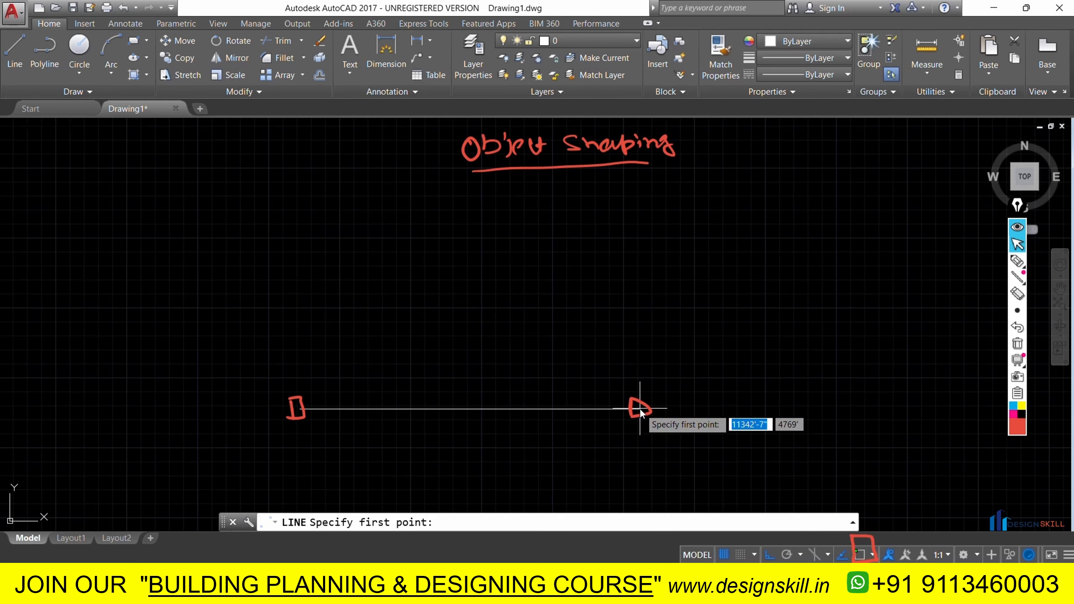
left_click(1018, 343)
scroll(634, 423, "up", 3)
scroll(634, 421, "up", 2)
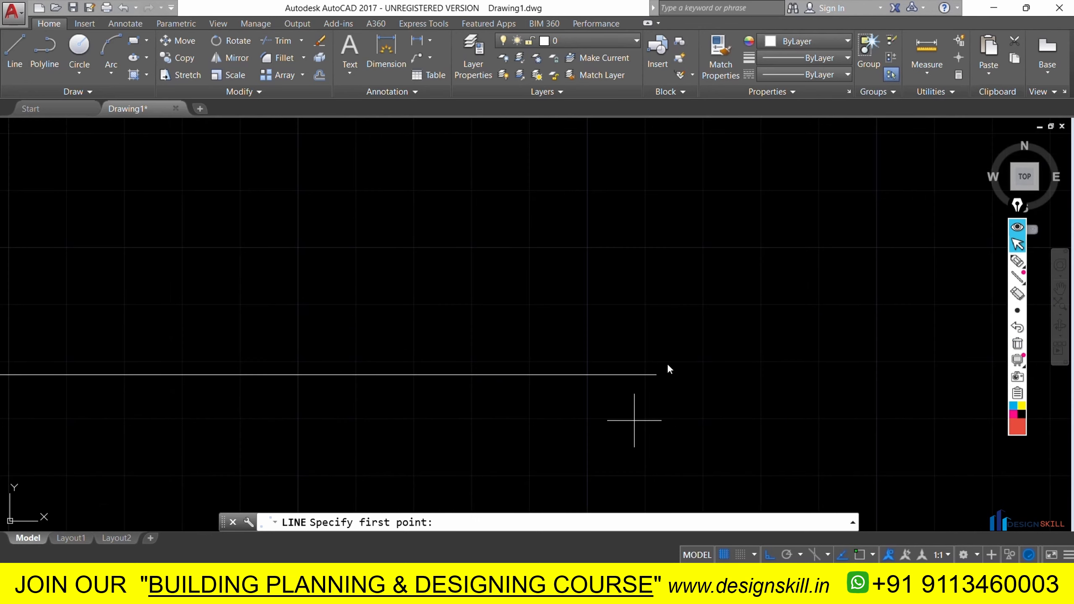
scroll(619, 389, "down", 3)
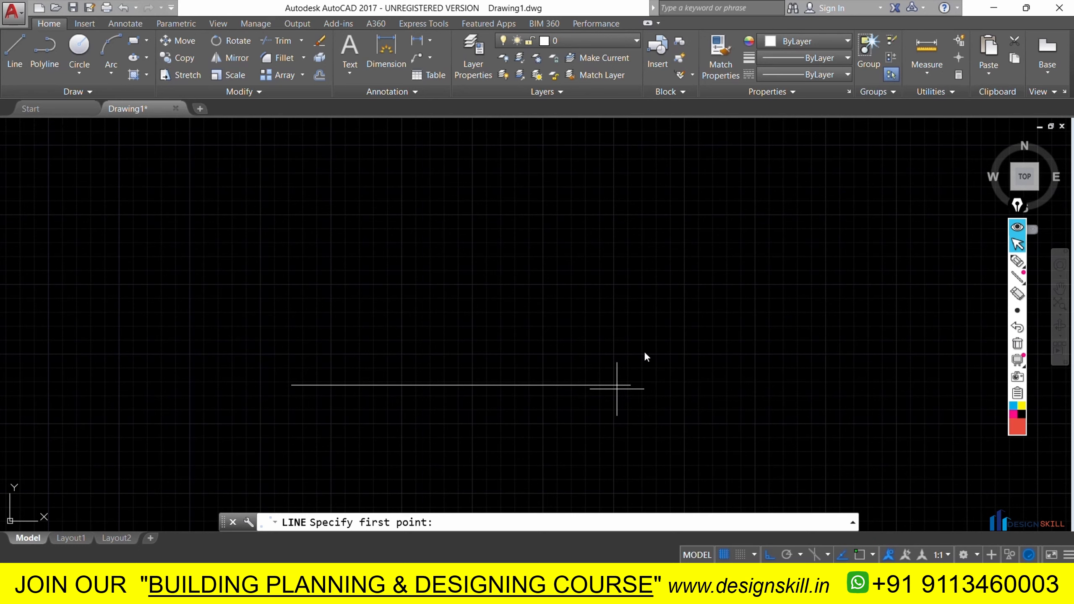
- Turn object snap on and draw a vertical line upward from the right endpoint of the 20' line
left_click(856, 557)
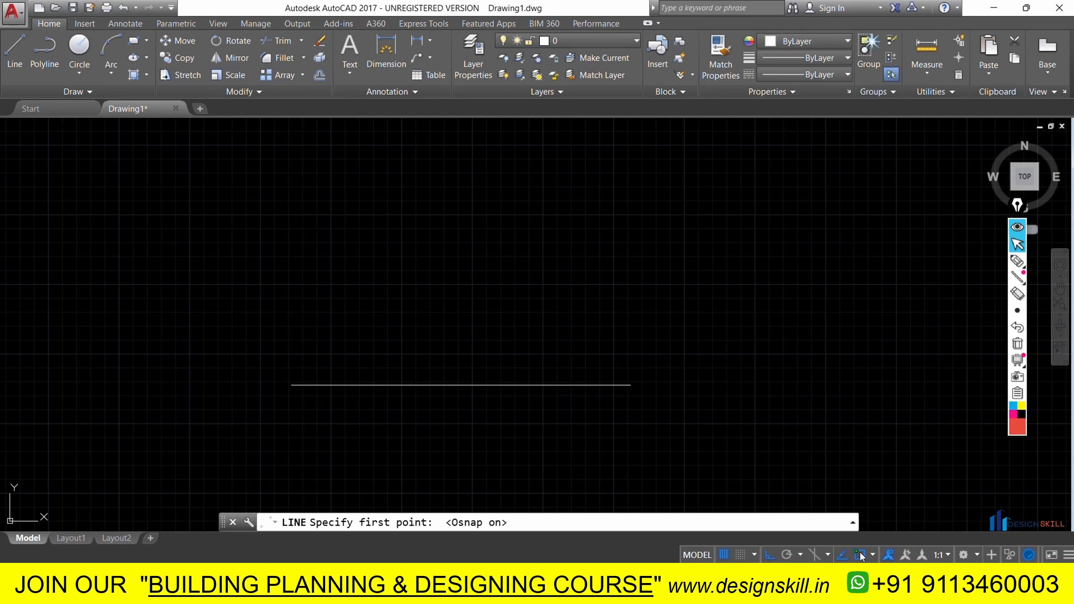
left_click(631, 385)
left_click(631, 215)
right_click(630, 224)
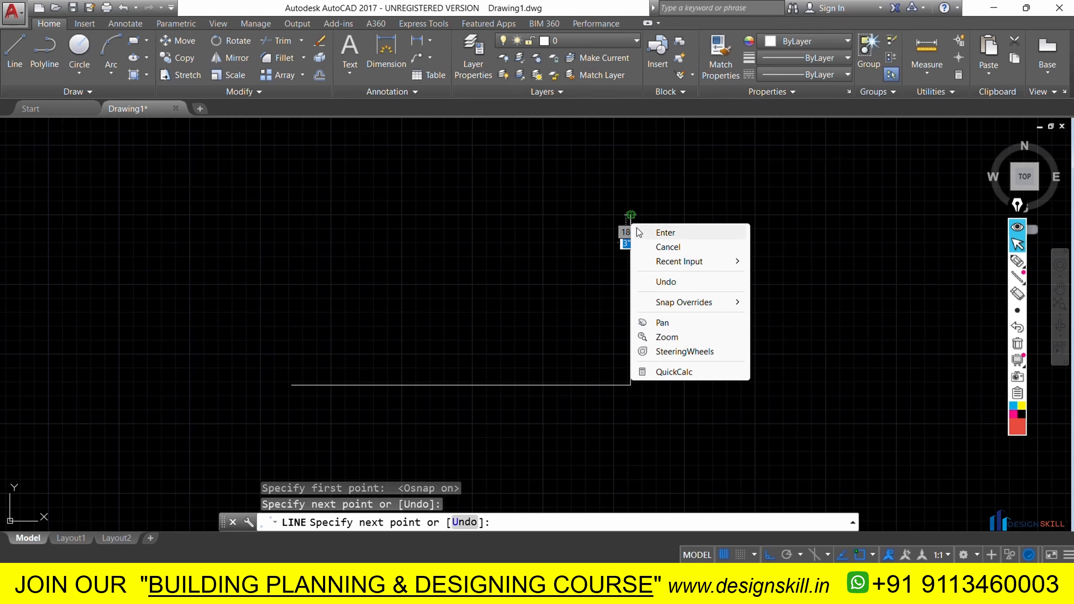
left_click(637, 228)
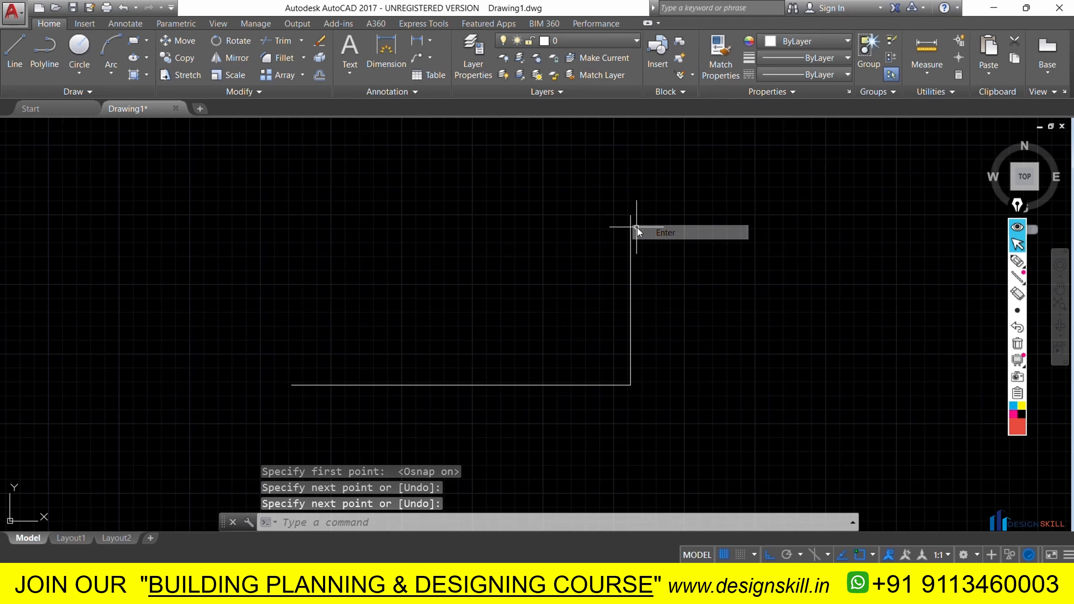
- Add Nearest and Quadrant to the active object snap modes, with object snap left on, and start the Line command
left_click(861, 555)
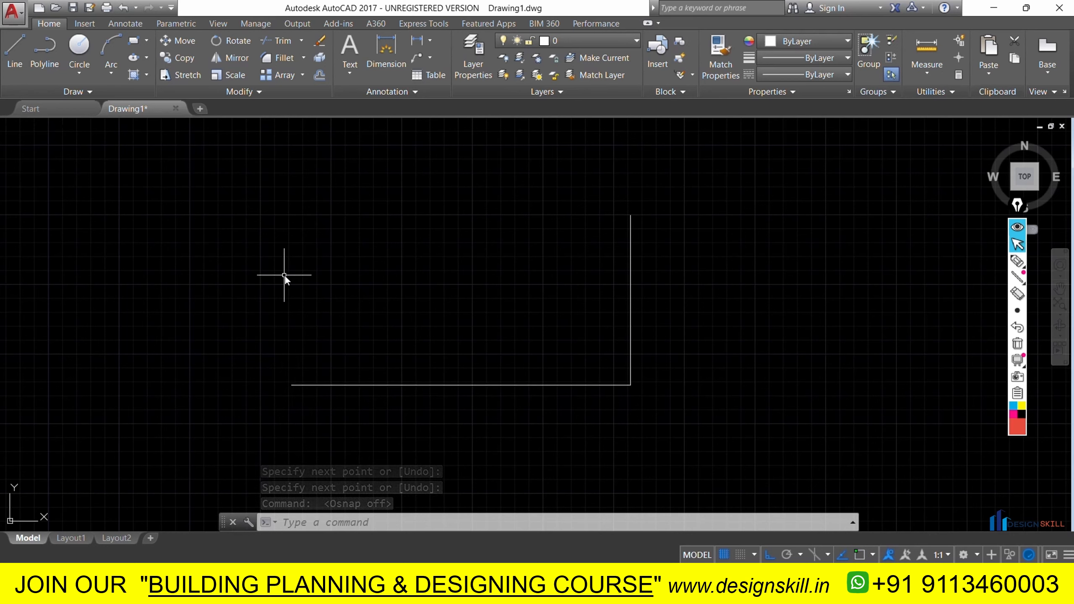
left_click(873, 556)
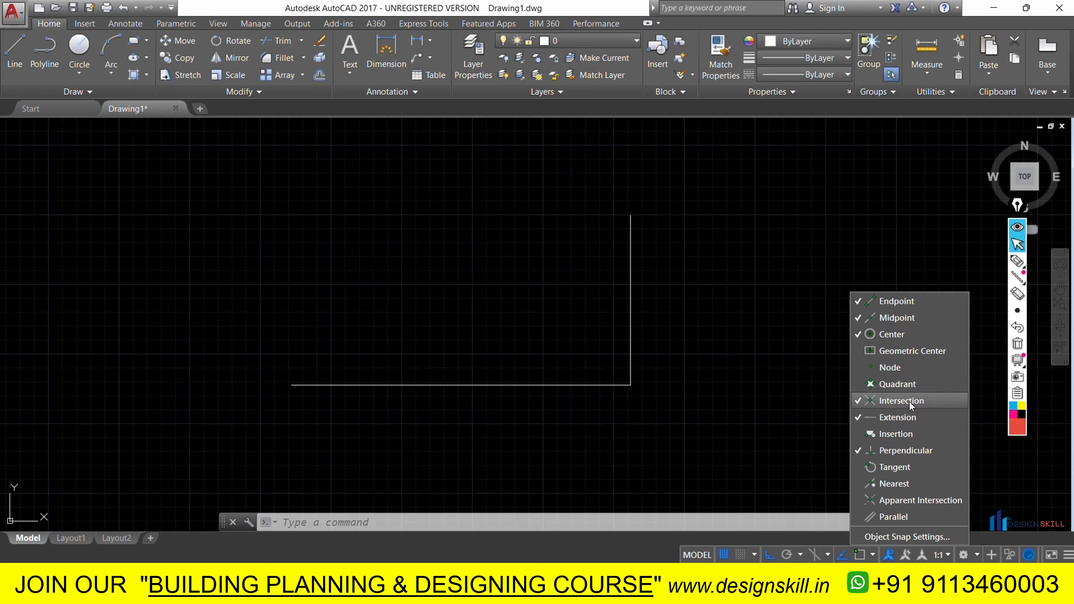
left_click(900, 482)
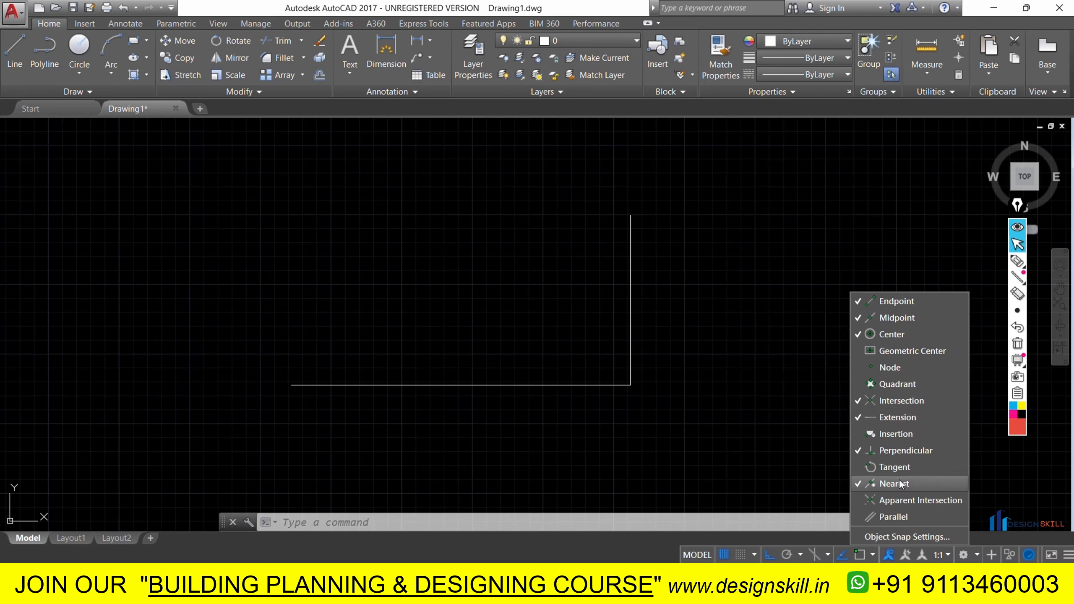
left_click(897, 386)
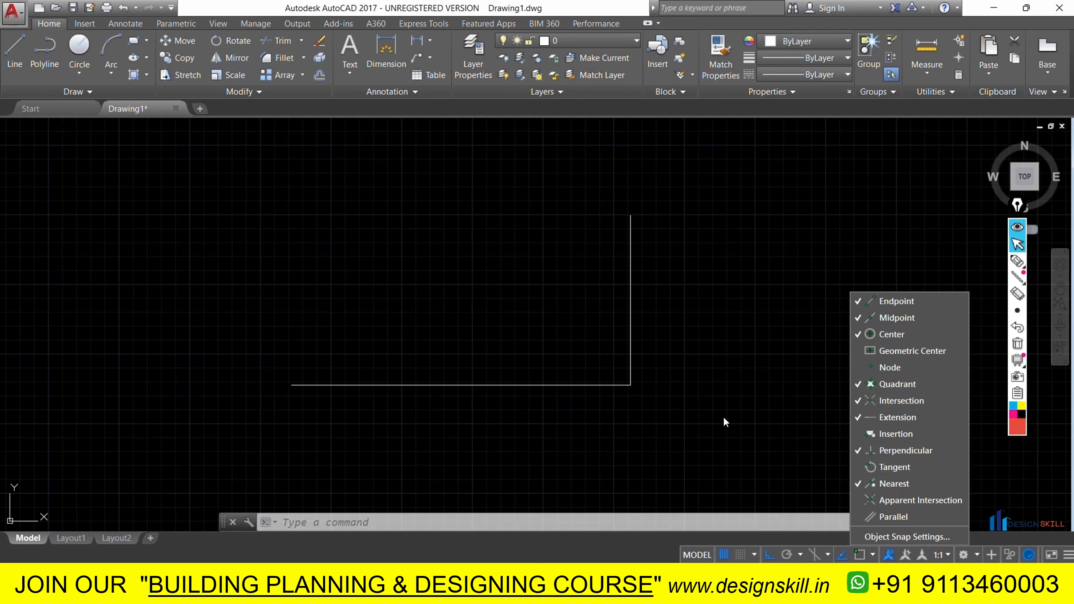
left_click(834, 548)
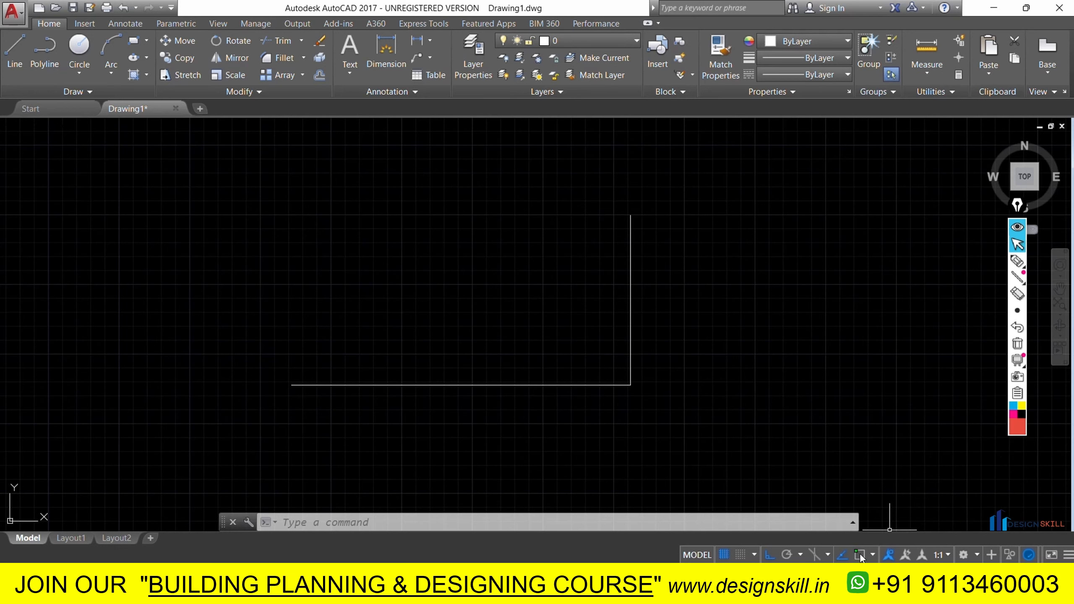
left_click(860, 554)
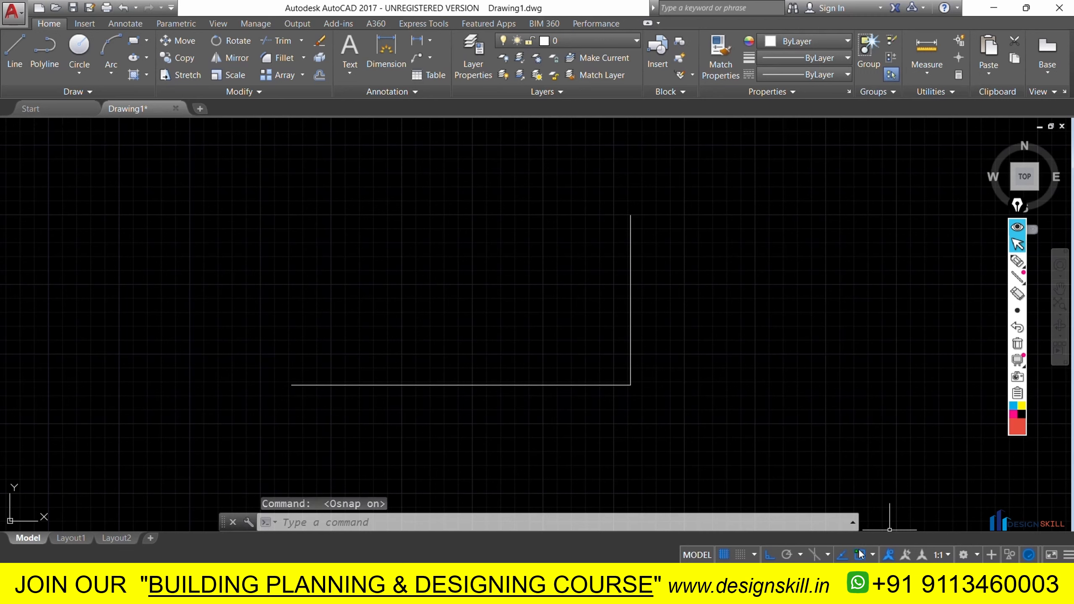
left_click(15, 50)
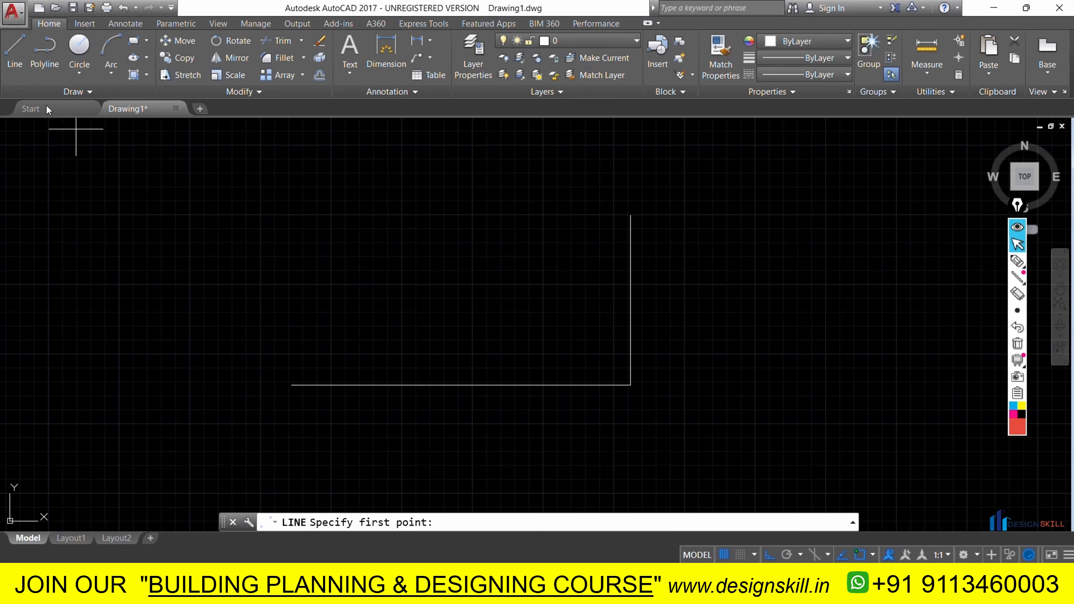
- Handwrite the underlined heading "Background Colour" and the word "Black" over the drawing with the pen
left_click(1018, 261)
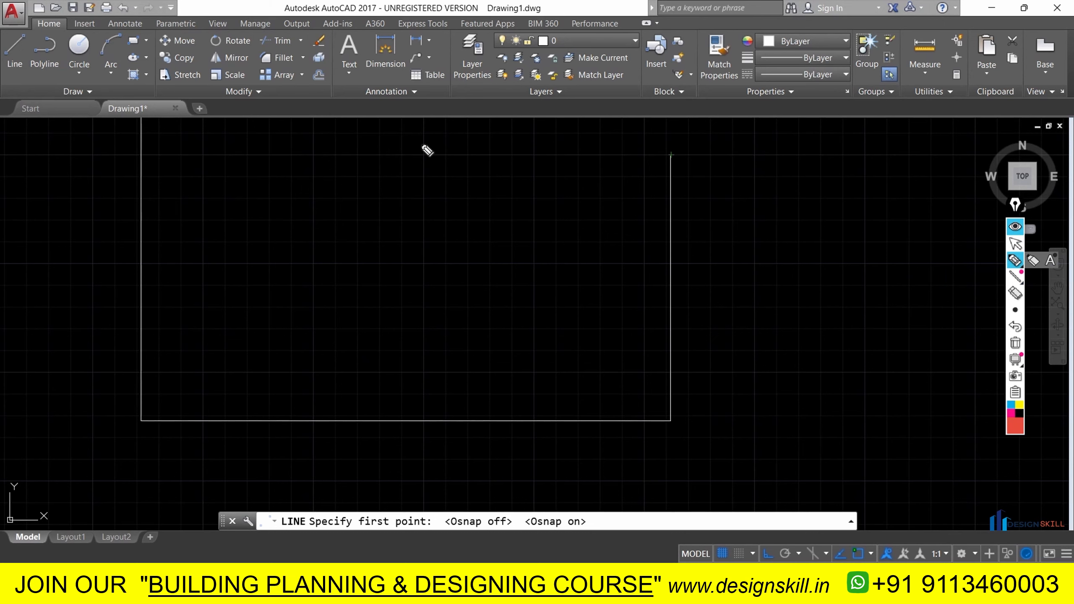
mouse_move(418, 143)
left_mouse_down()
mouse_move(419, 160)
mouse_move(463, 152)
mouse_move(490, 163)
mouse_move(502, 149)
mouse_move(550, 160)
mouse_move(589, 145)
mouse_move(669, 151)
mouse_move(694, 139)
left_mouse_up()
left_click_drag(413, 171, 692, 162)
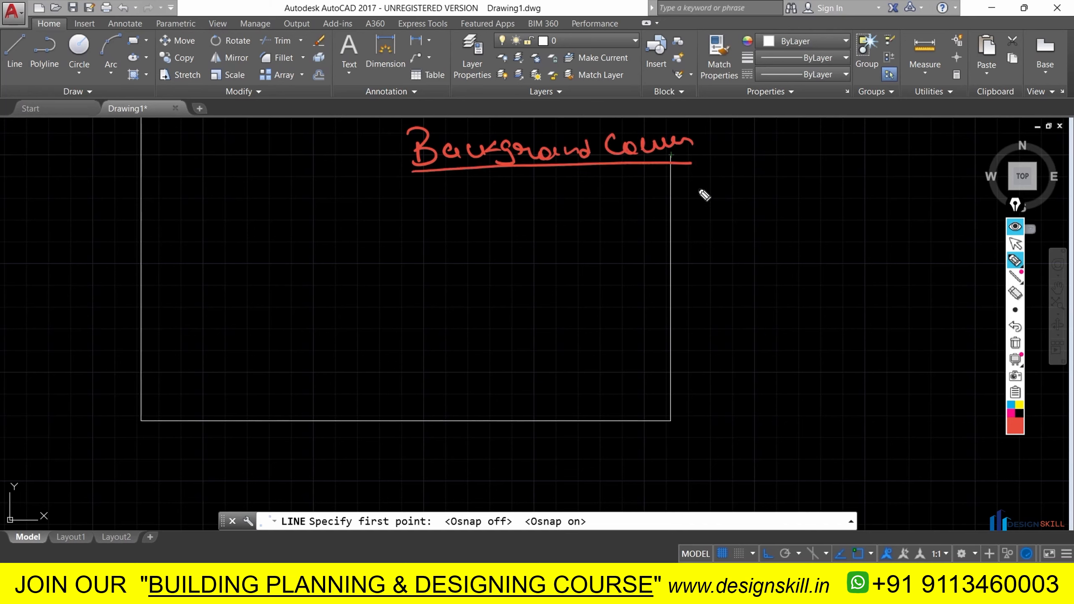
left_click_drag(781, 178, 887, 189)
left_click(1016, 244)
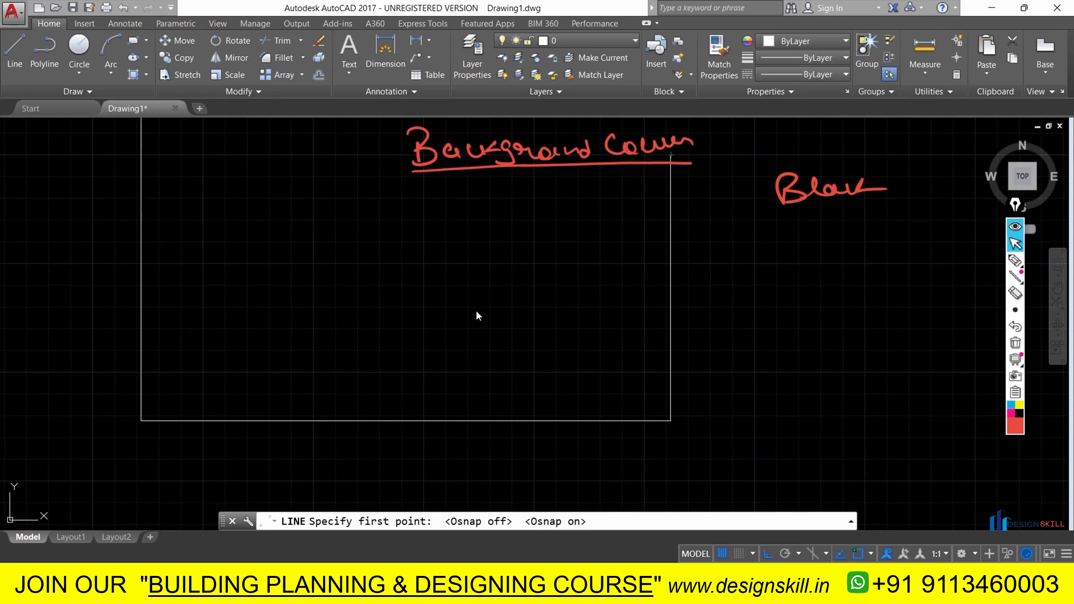
- Turn off the grid display in the drawing area
scroll(470, 296, "down", 5)
scroll(505, 314, "up", 4)
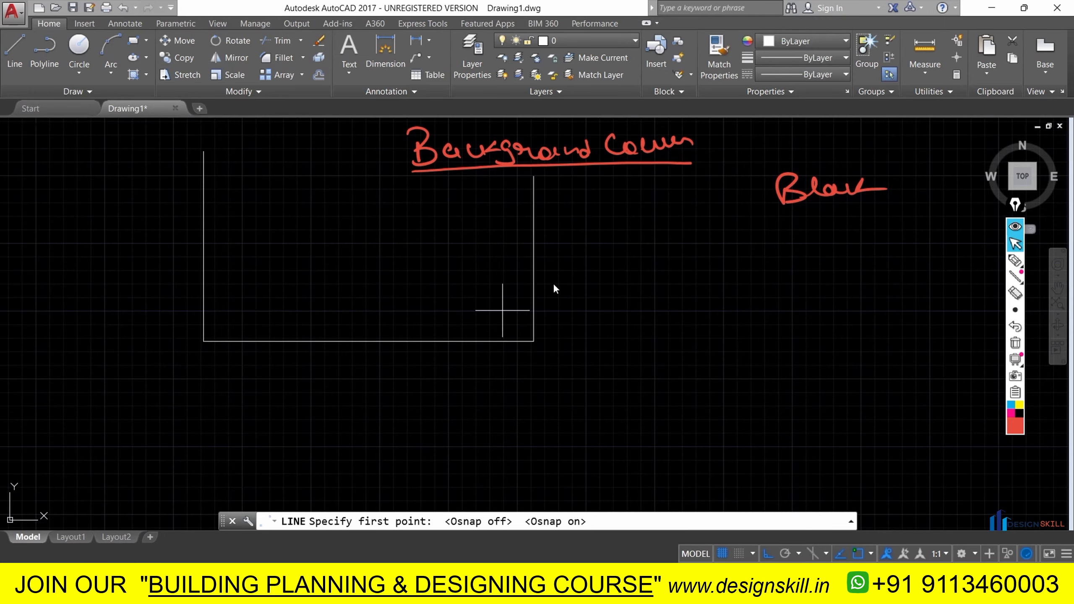
left_click(723, 553)
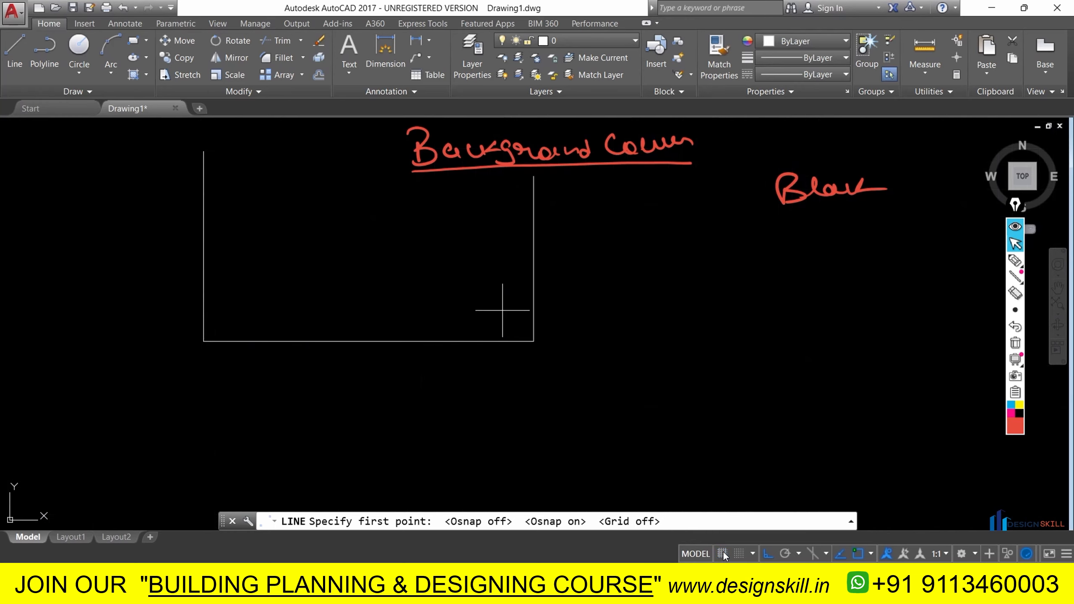
scroll(633, 275, "up", 4)
scroll(588, 275, "down", 4)
scroll(533, 252, "up", 2)
middle_click_drag(695, 293, 554, 332)
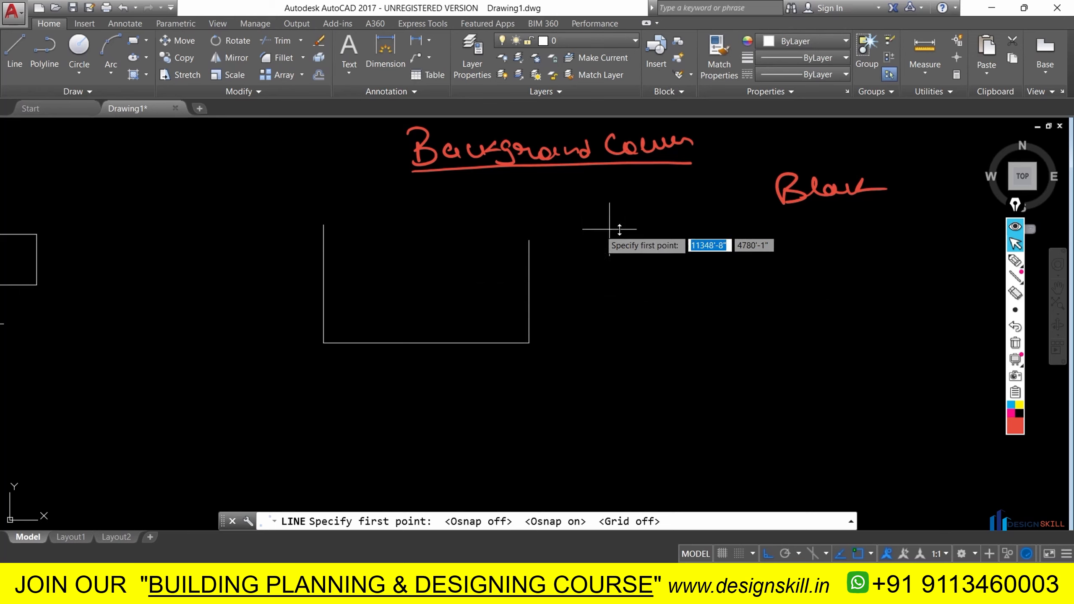
- Handwrite "White" with the pen beside the drawn lines and return to the normal cursor
left_click(1016, 262)
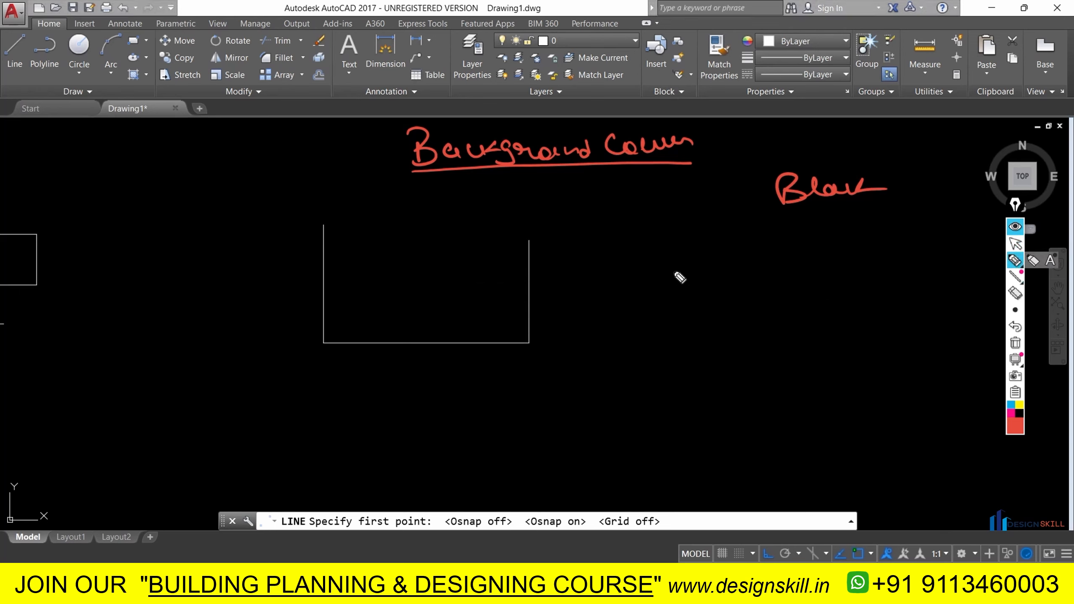
left_click_drag(672, 272, 754, 271)
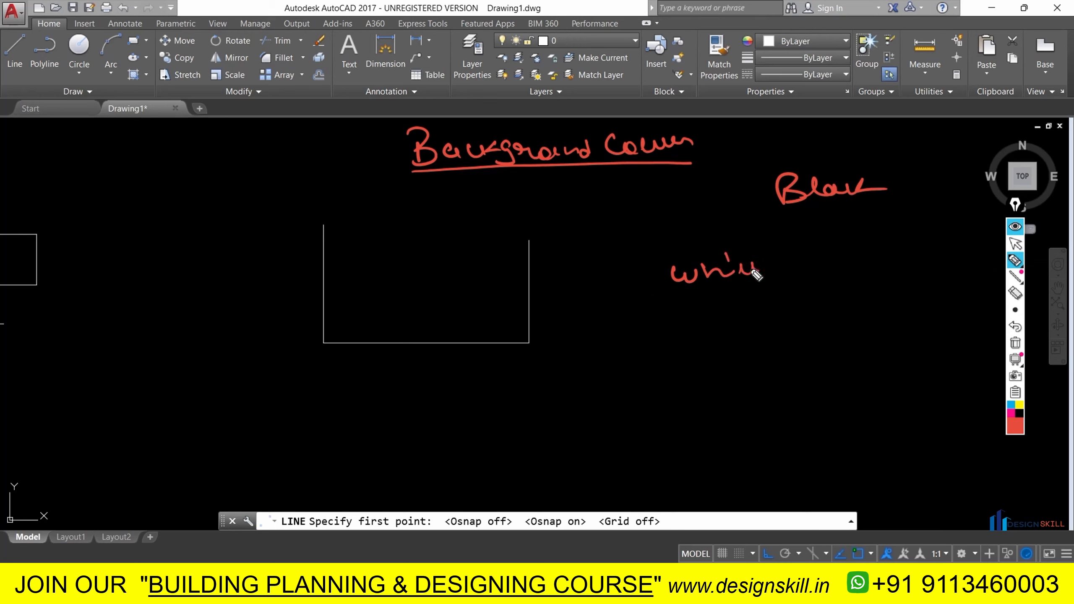
left_click(1015, 246)
- Cancel the active Line command and open the Options dialog
left_click(636, 318)
key("Escape")
key("Escape")
right_click(637, 318)
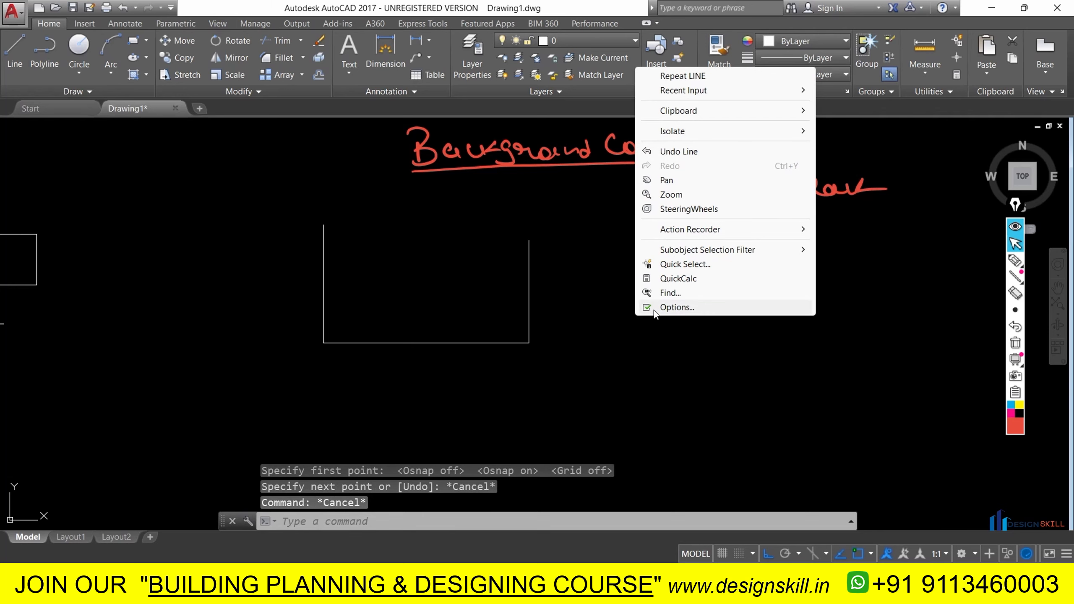
left_click(666, 308)
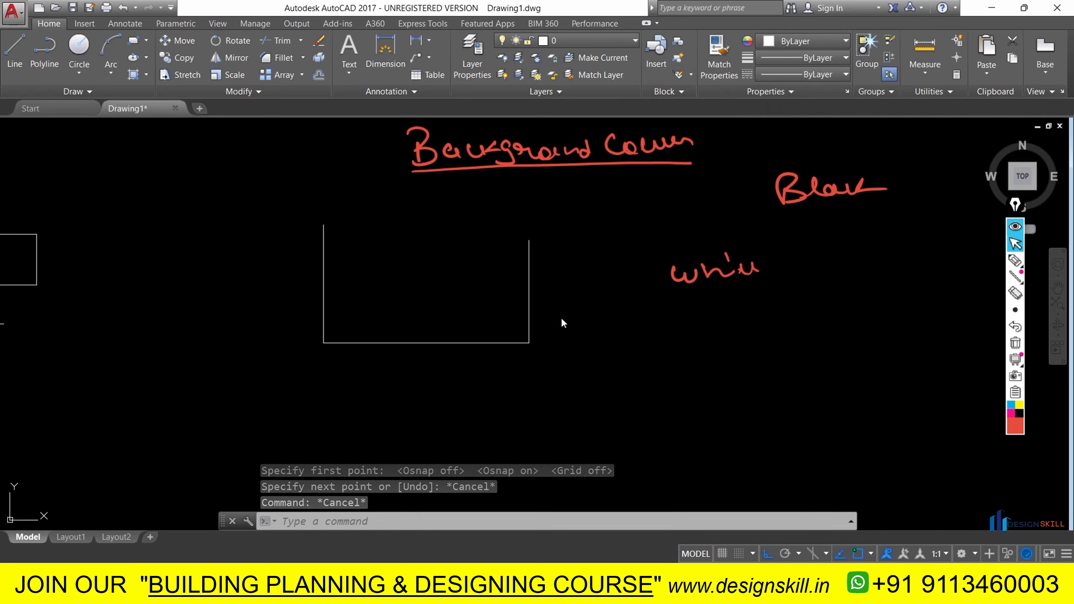